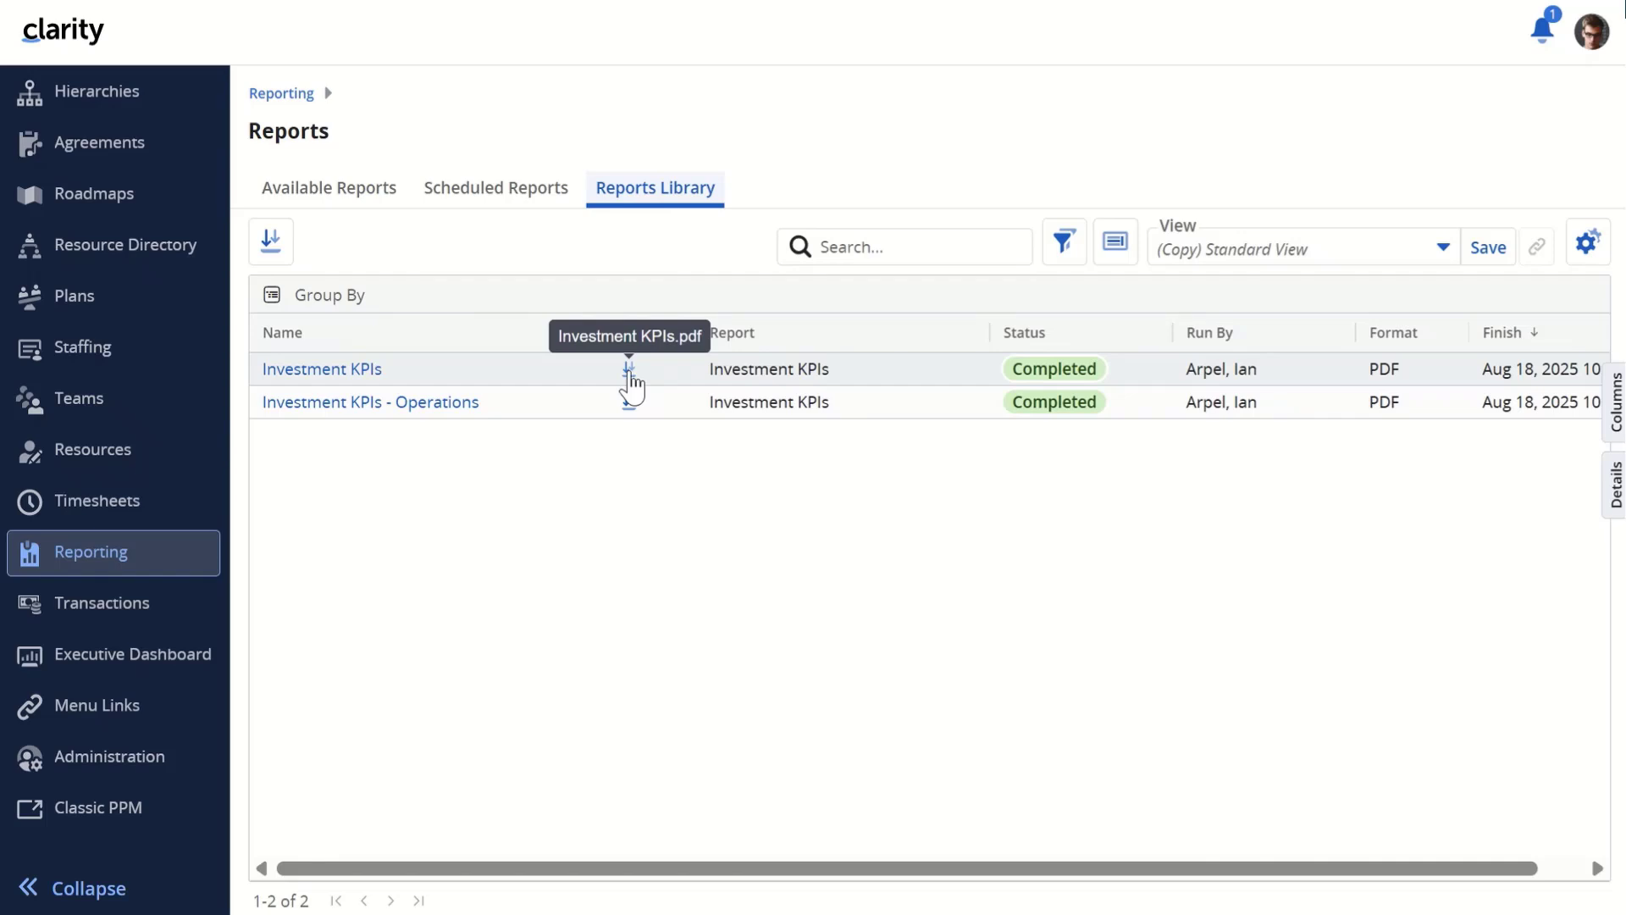
# - Download the Investment KPIs PDF from the Reports Library and view that report run's details
pyautogui.click(628, 370)
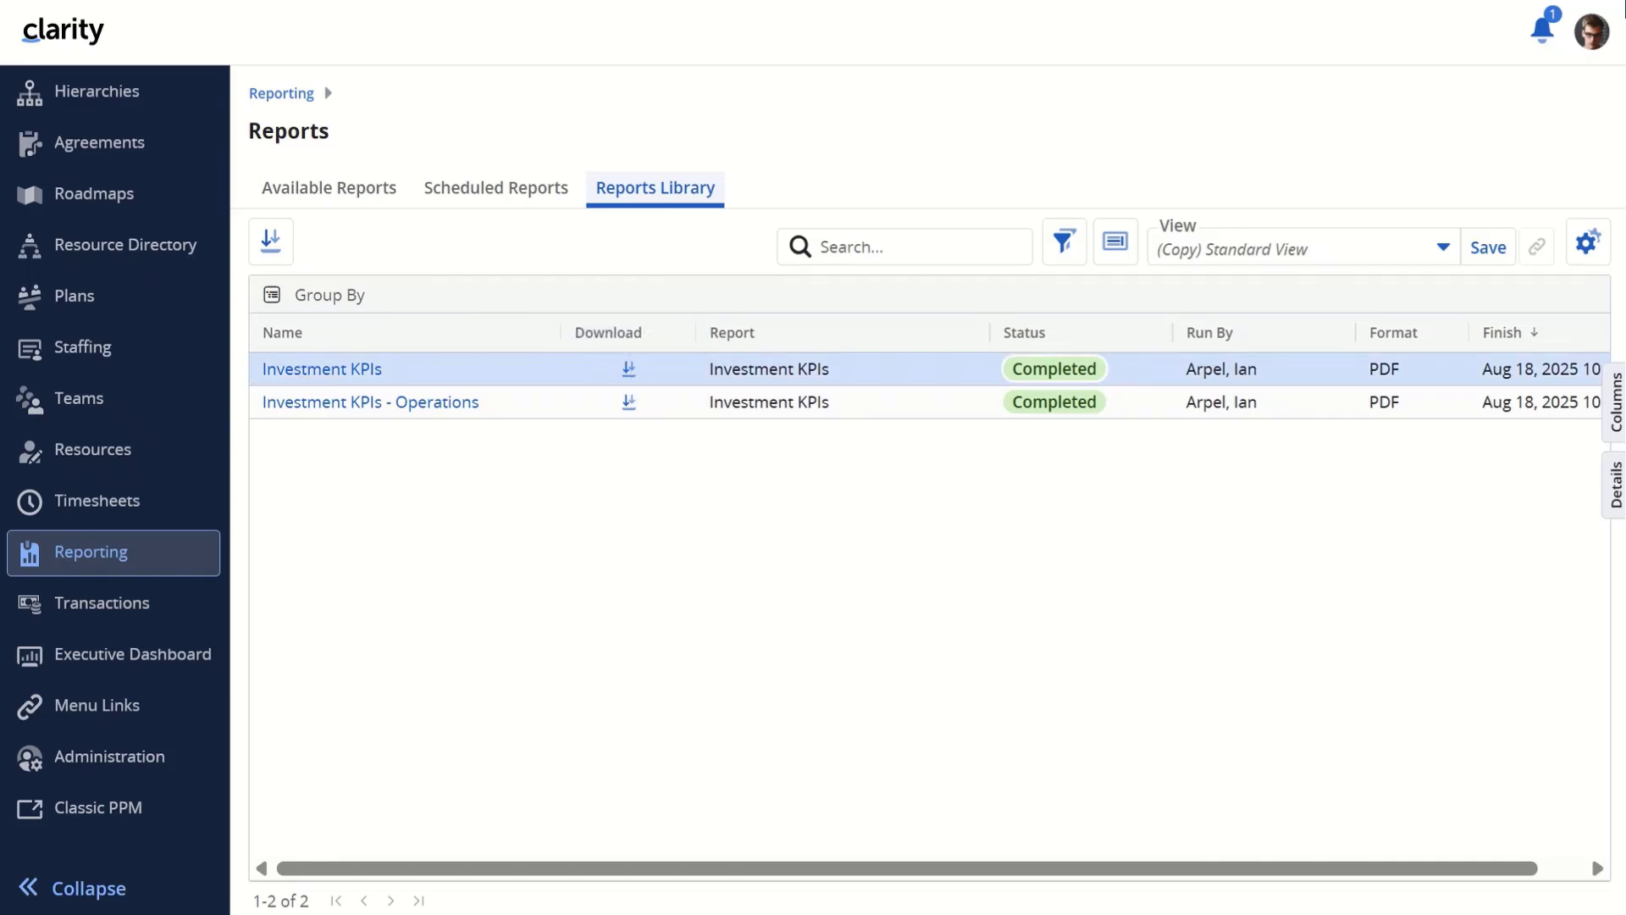
pyautogui.click(1615, 487)
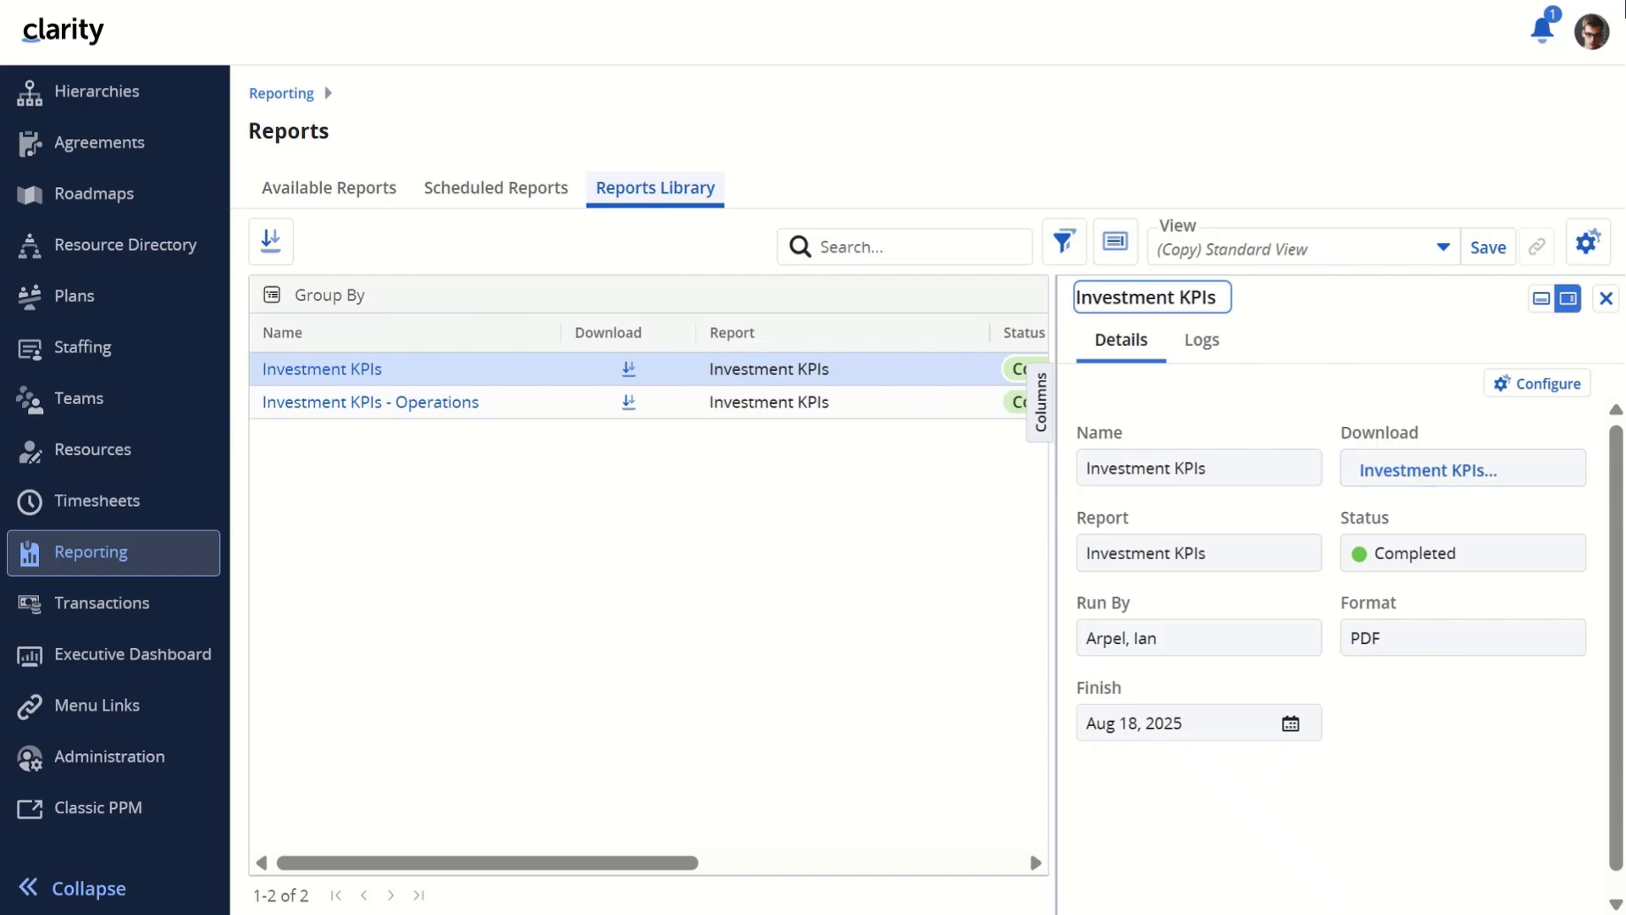
pyautogui.click(1606, 298)
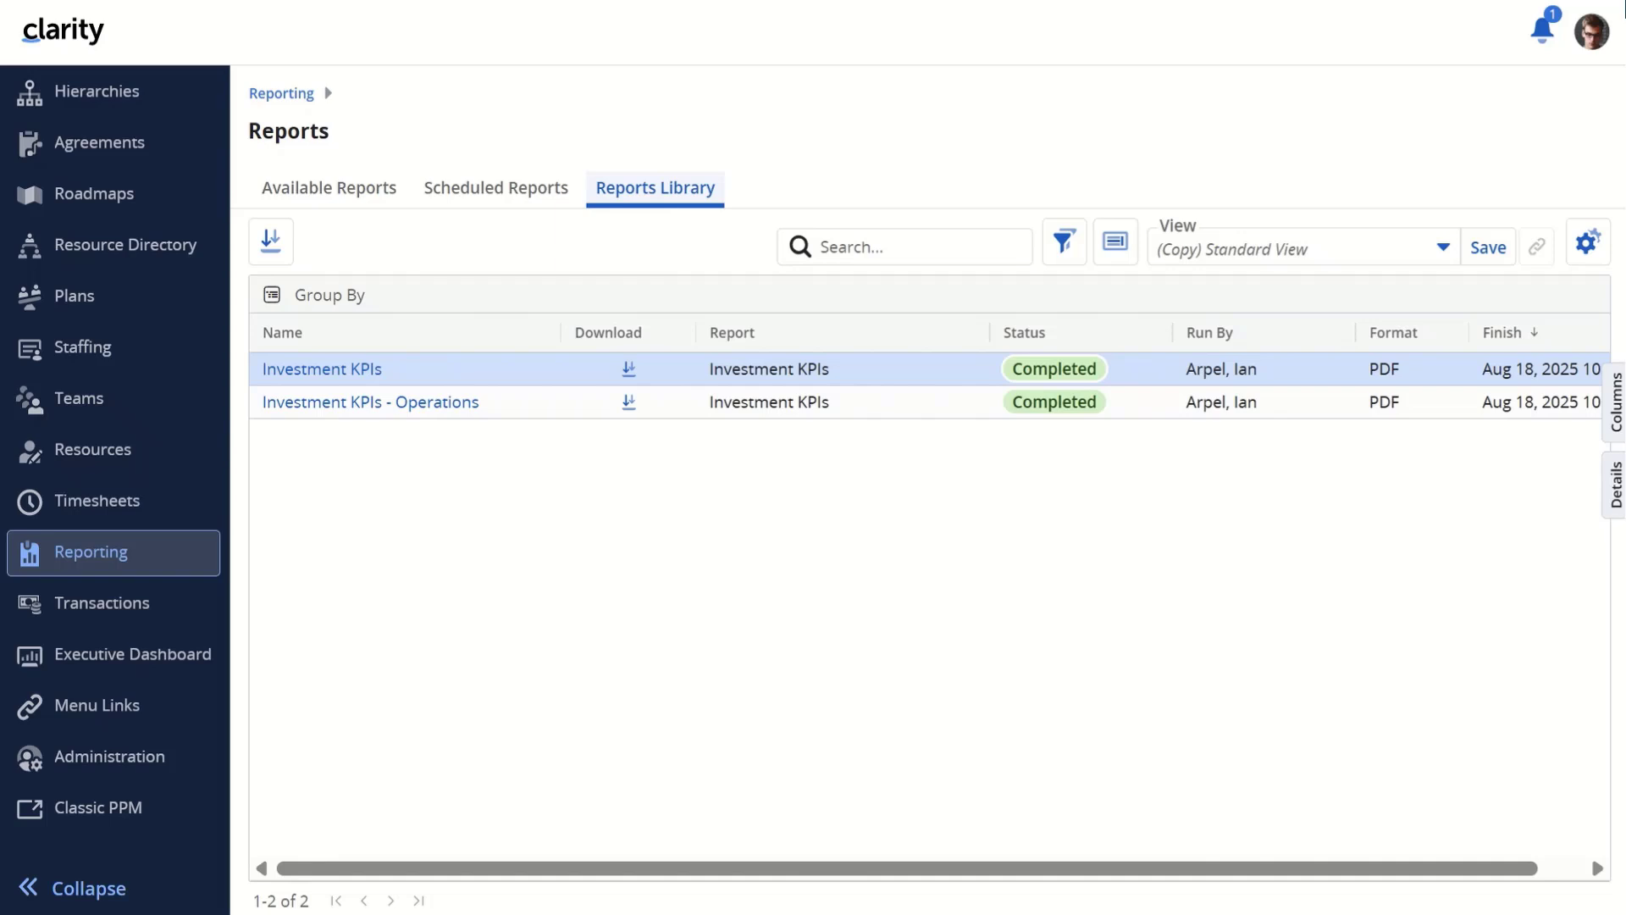
# - Check which columns can be shown in the Reports Library grid
pyautogui.click(1617, 402)
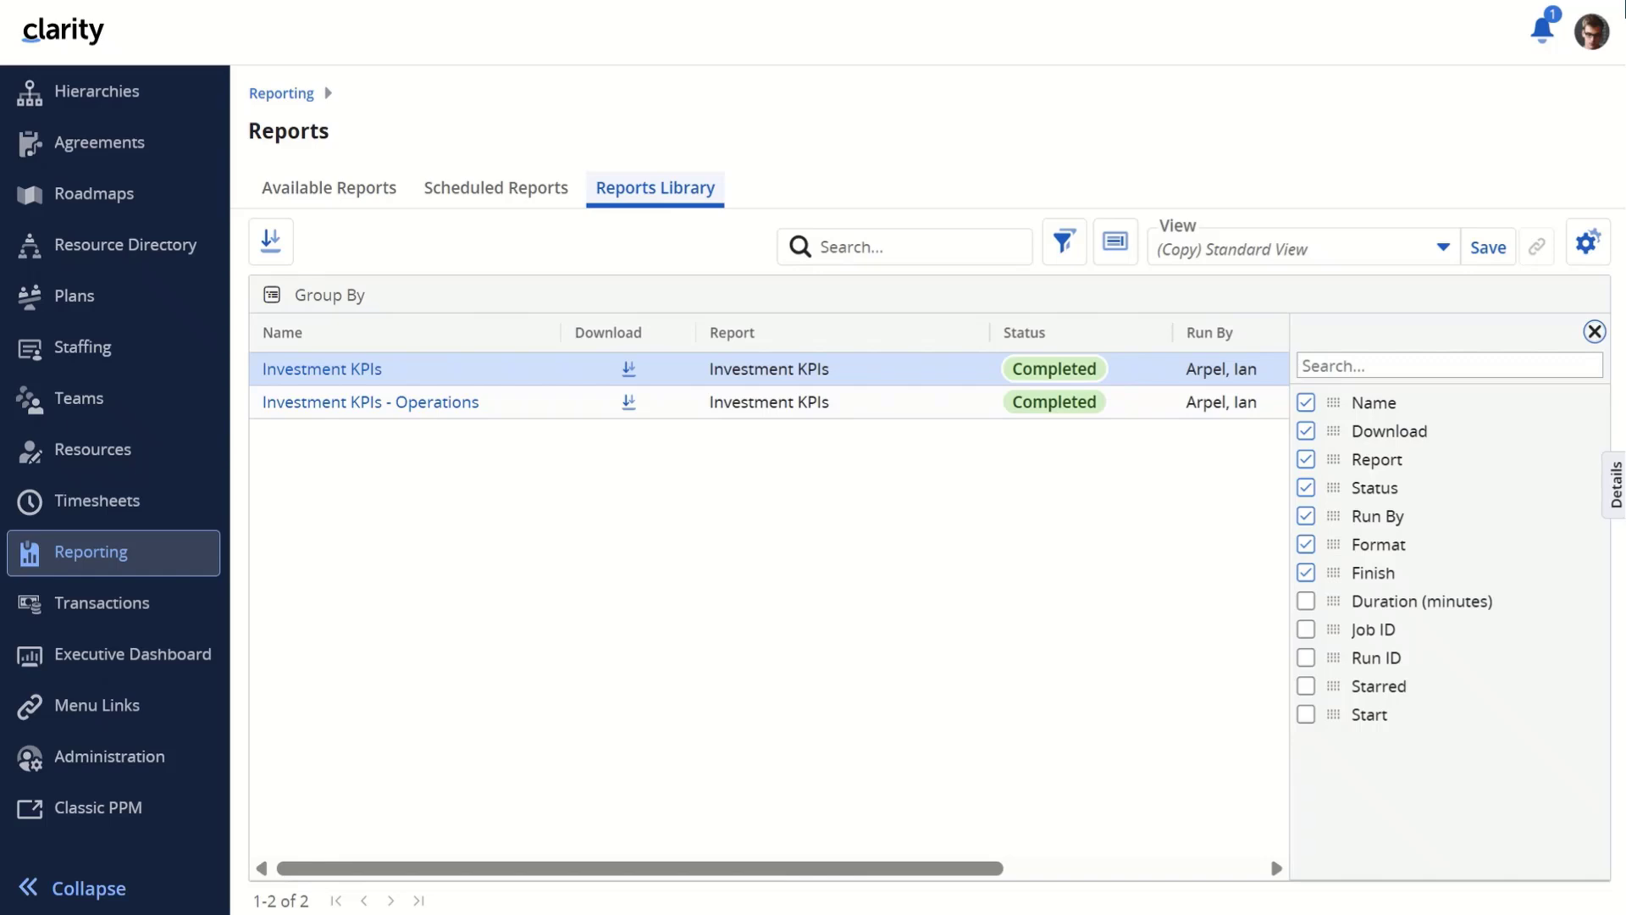
pyautogui.press('Escape')
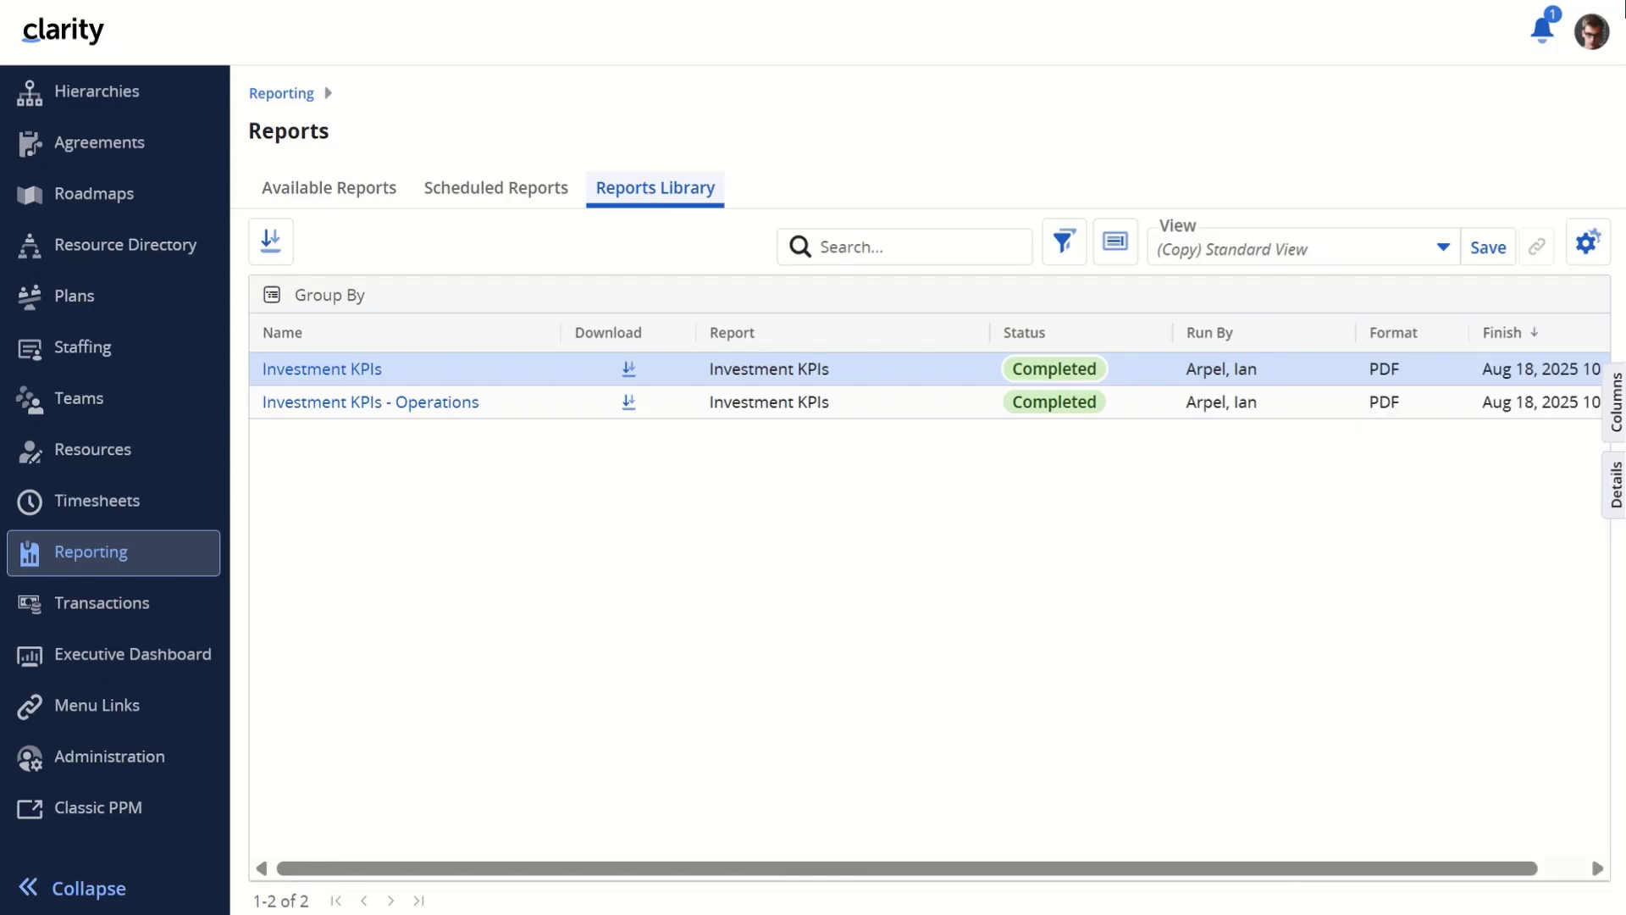
# - Review the filter and the logs of the completed Investment KPIs run in the Reports Library
pyautogui.click(321, 371)
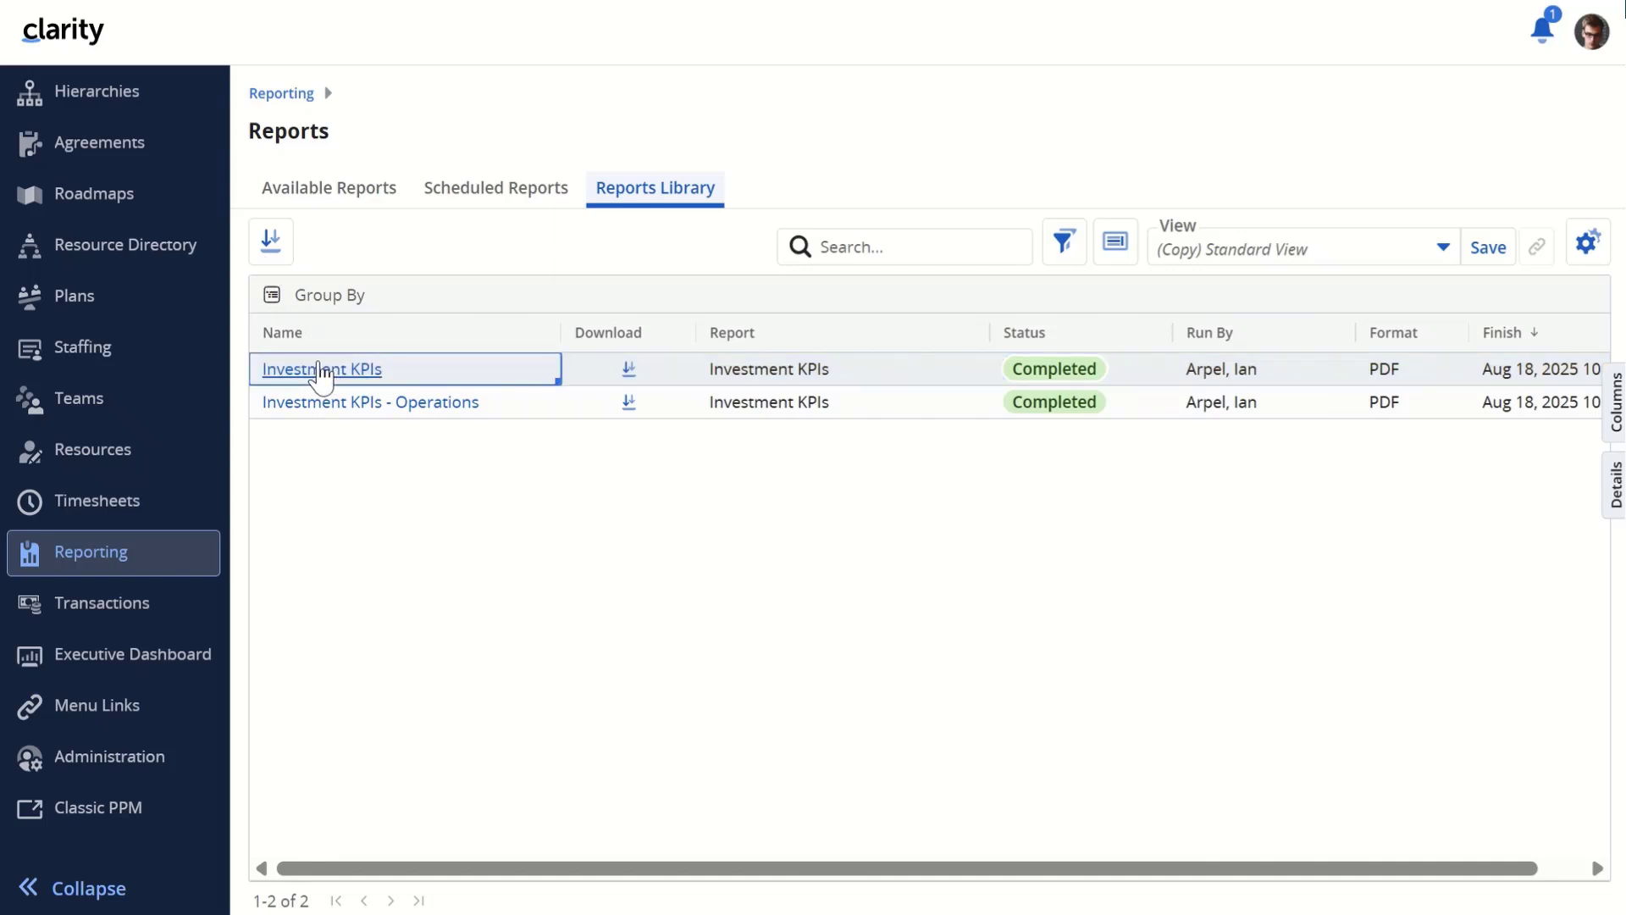
pyautogui.click(320, 371)
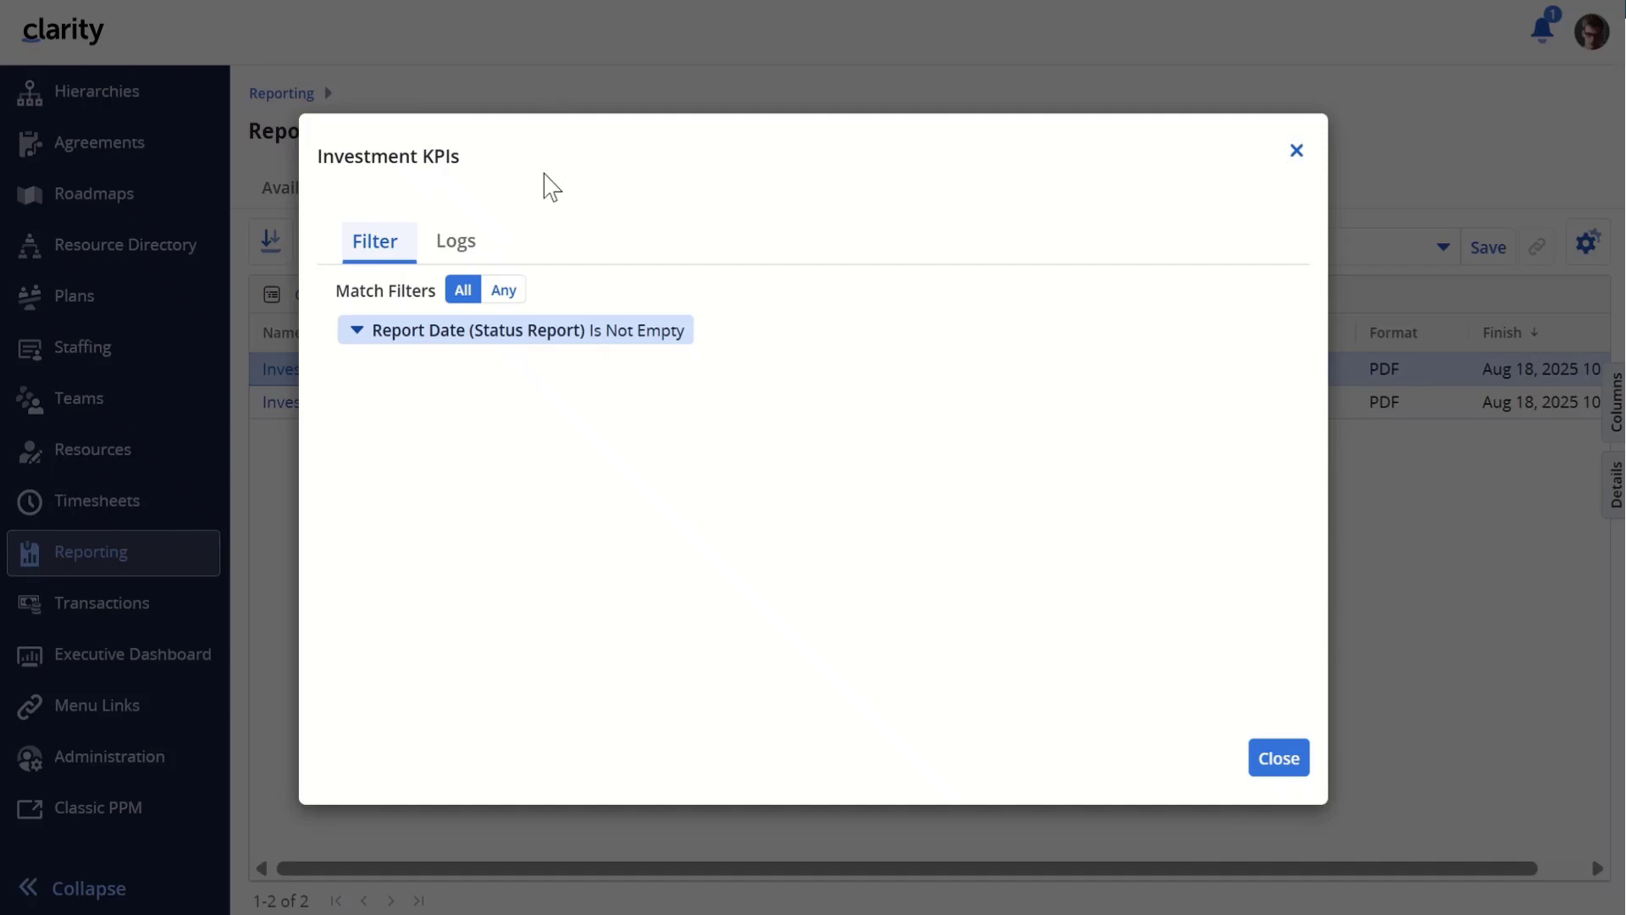
pyautogui.click(465, 249)
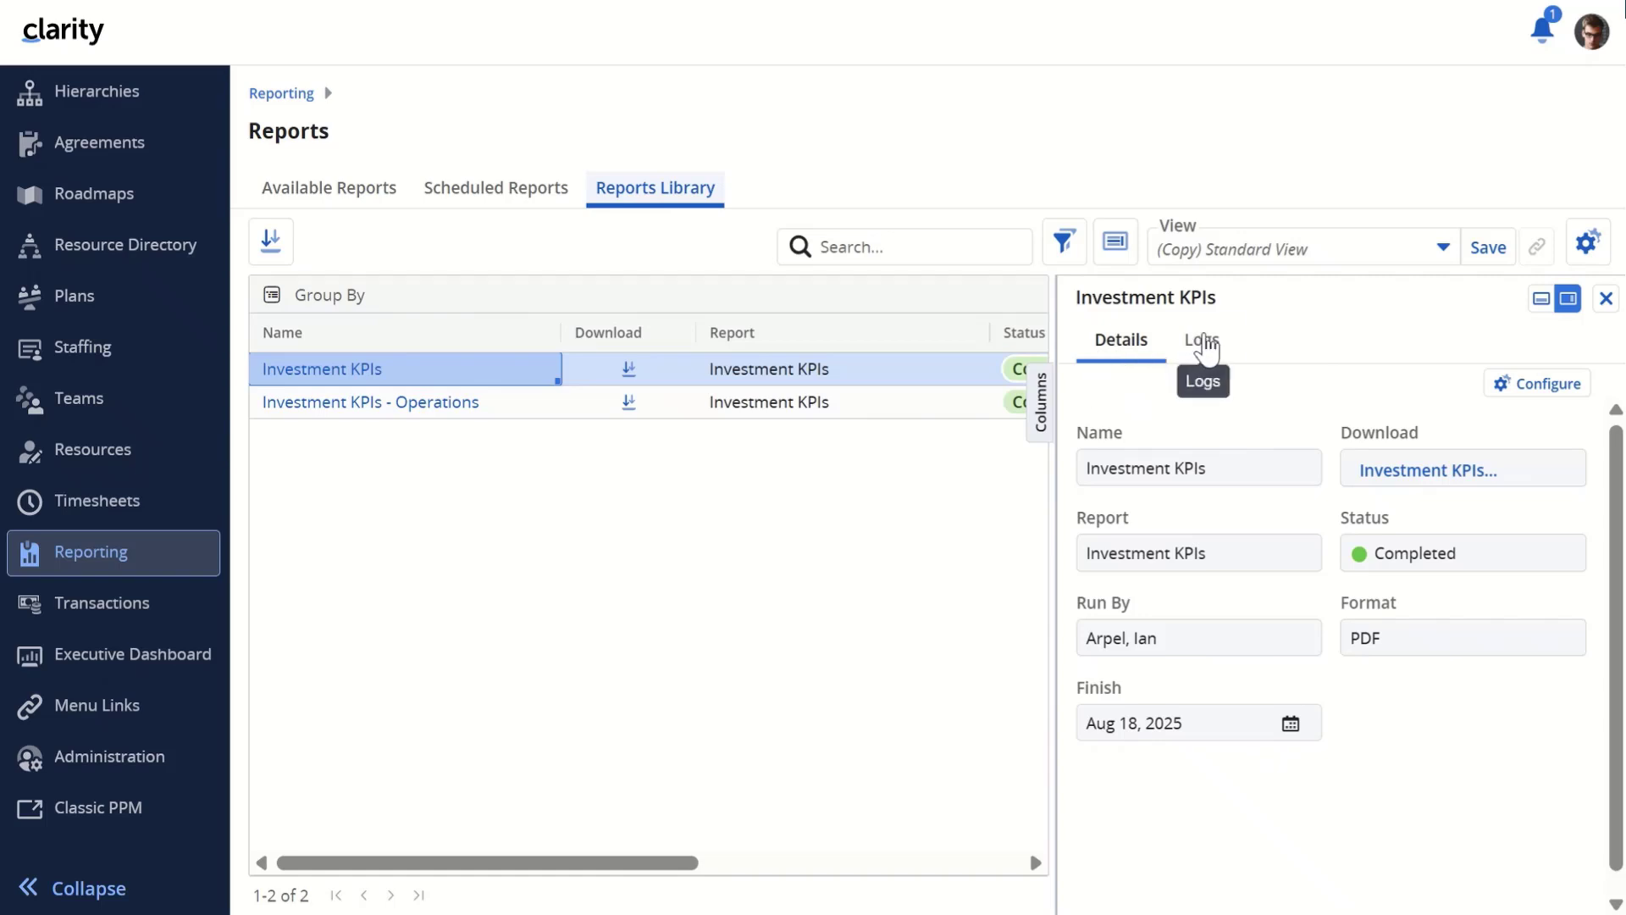
pyautogui.click(1204, 343)
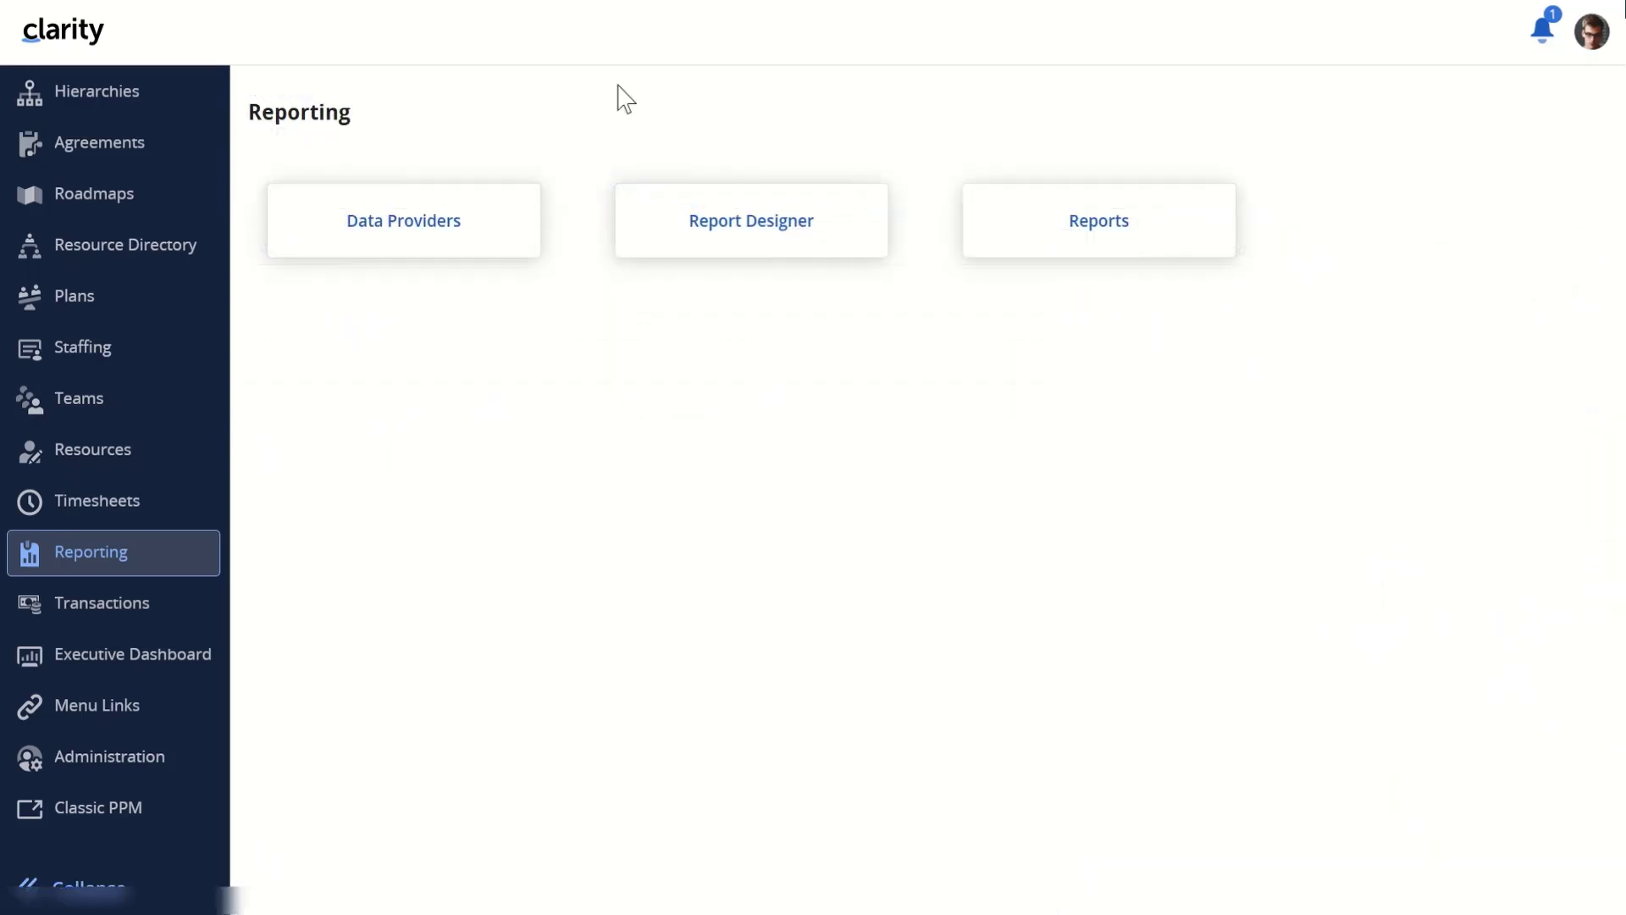
# - Open the Investment KPIs schedule from the scheduled reports and view its email recipient settings
pyautogui.click(1094, 239)
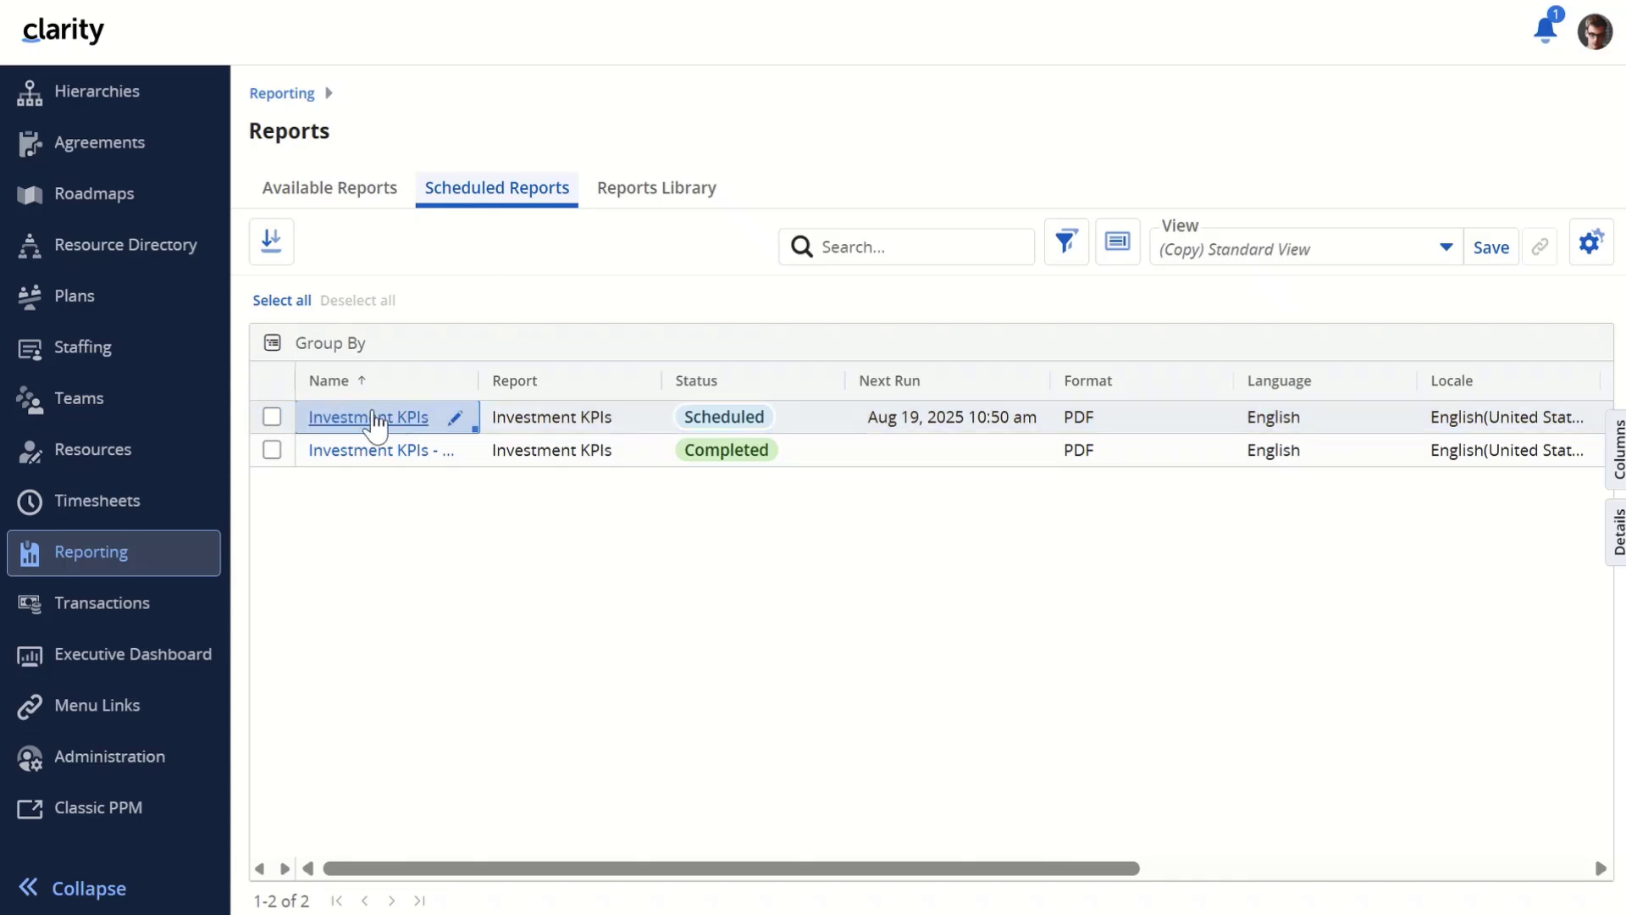
pyautogui.click(360, 420)
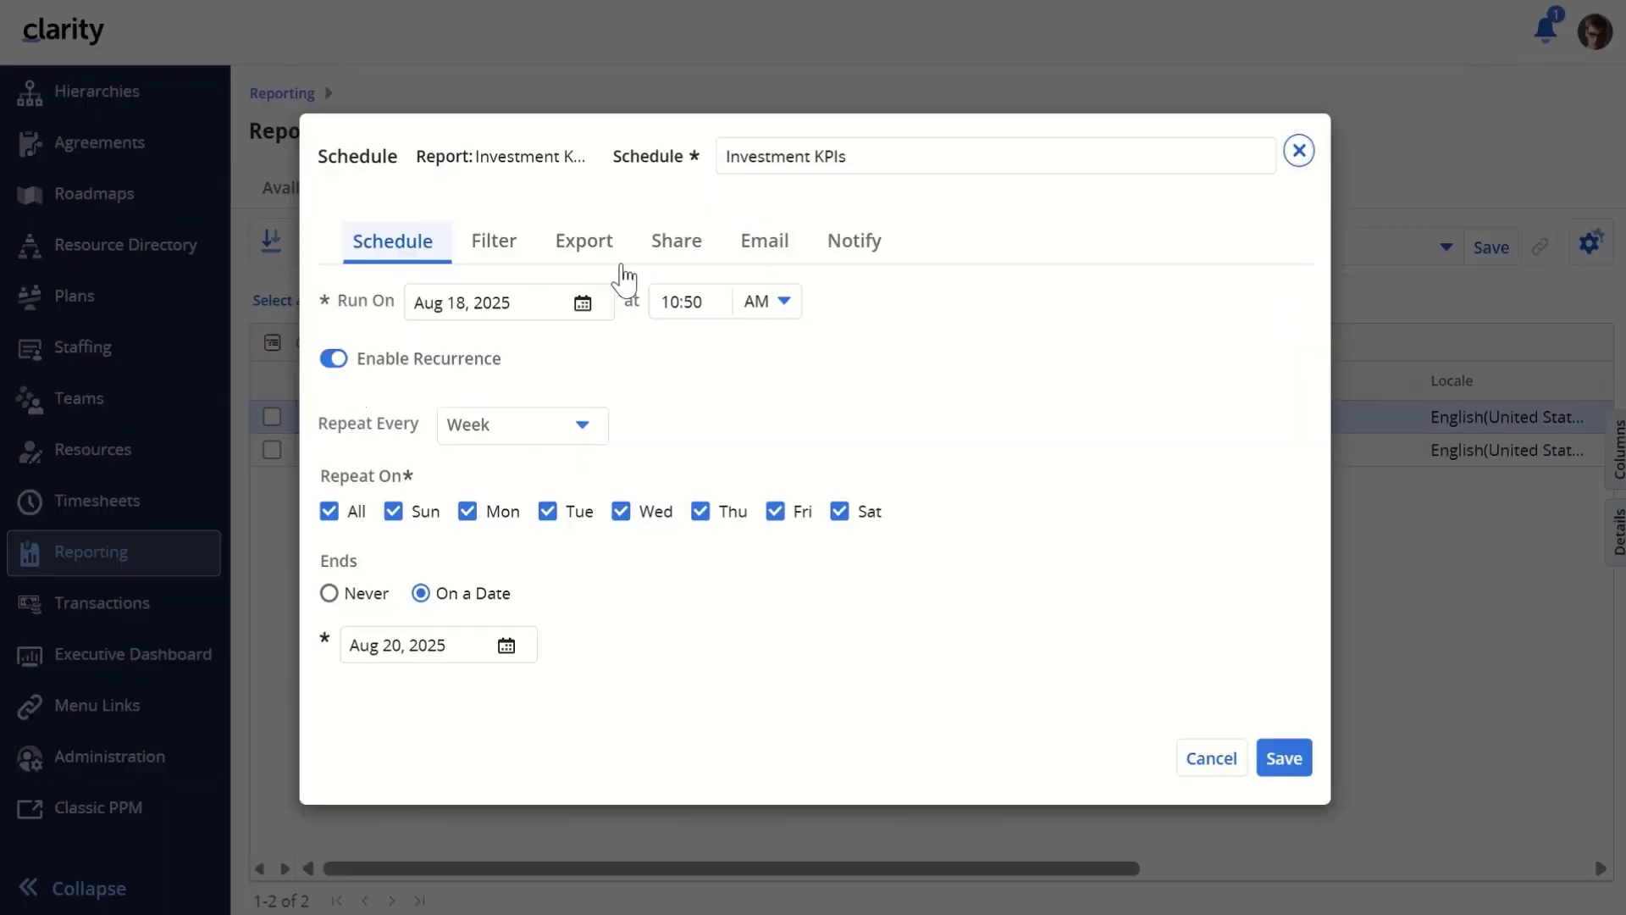
pyautogui.click(760, 252)
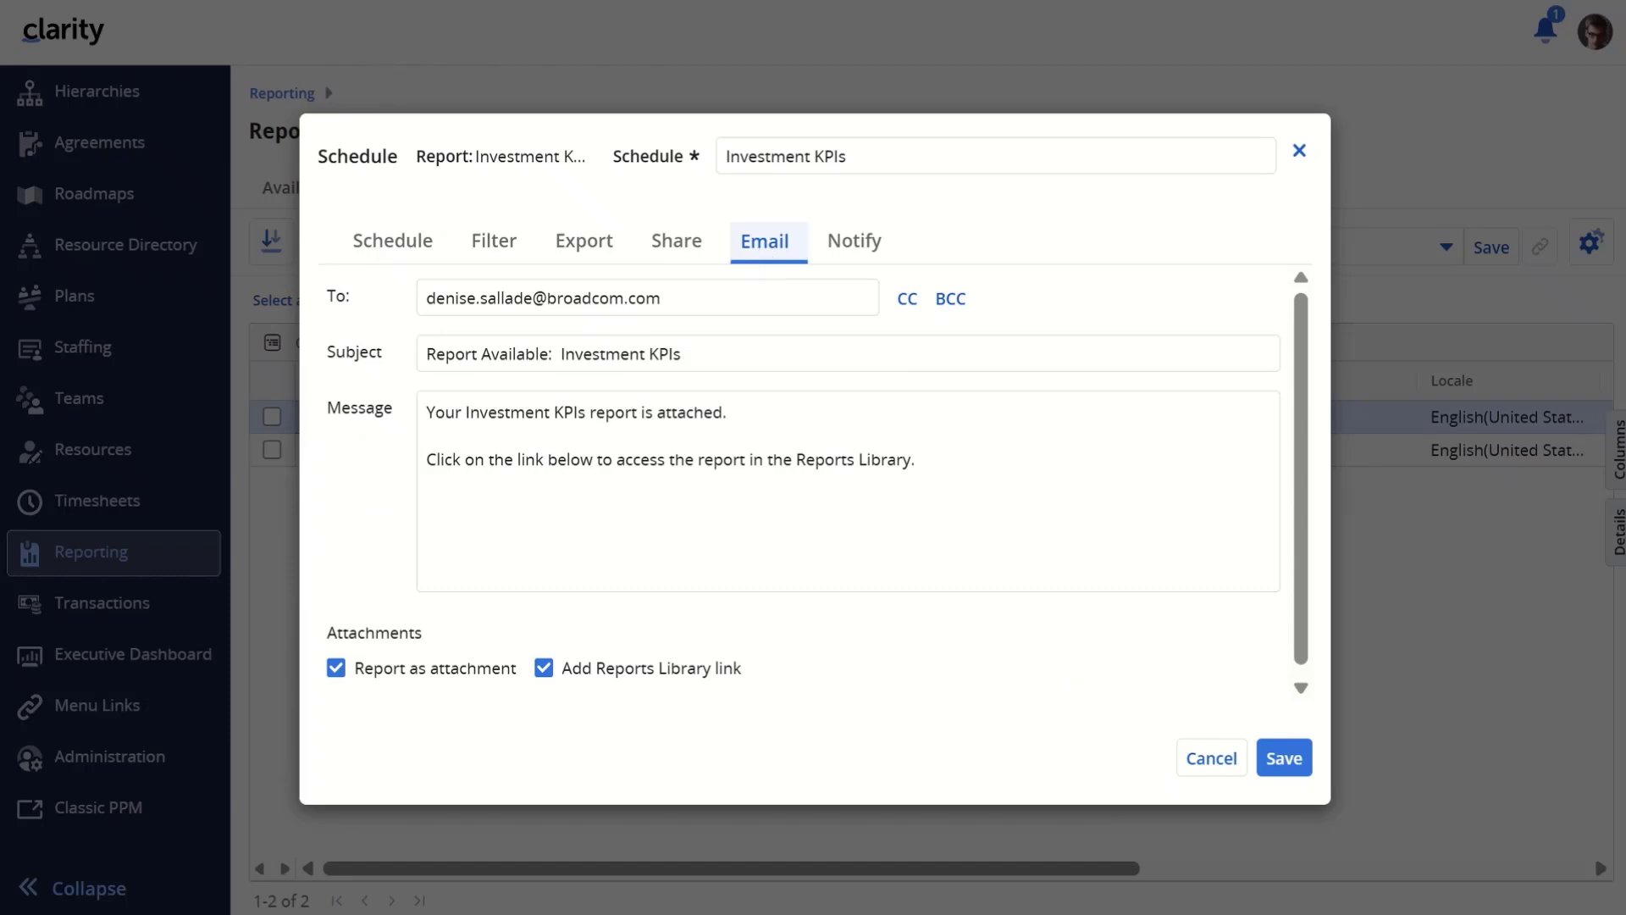
pyautogui.click(680, 297)
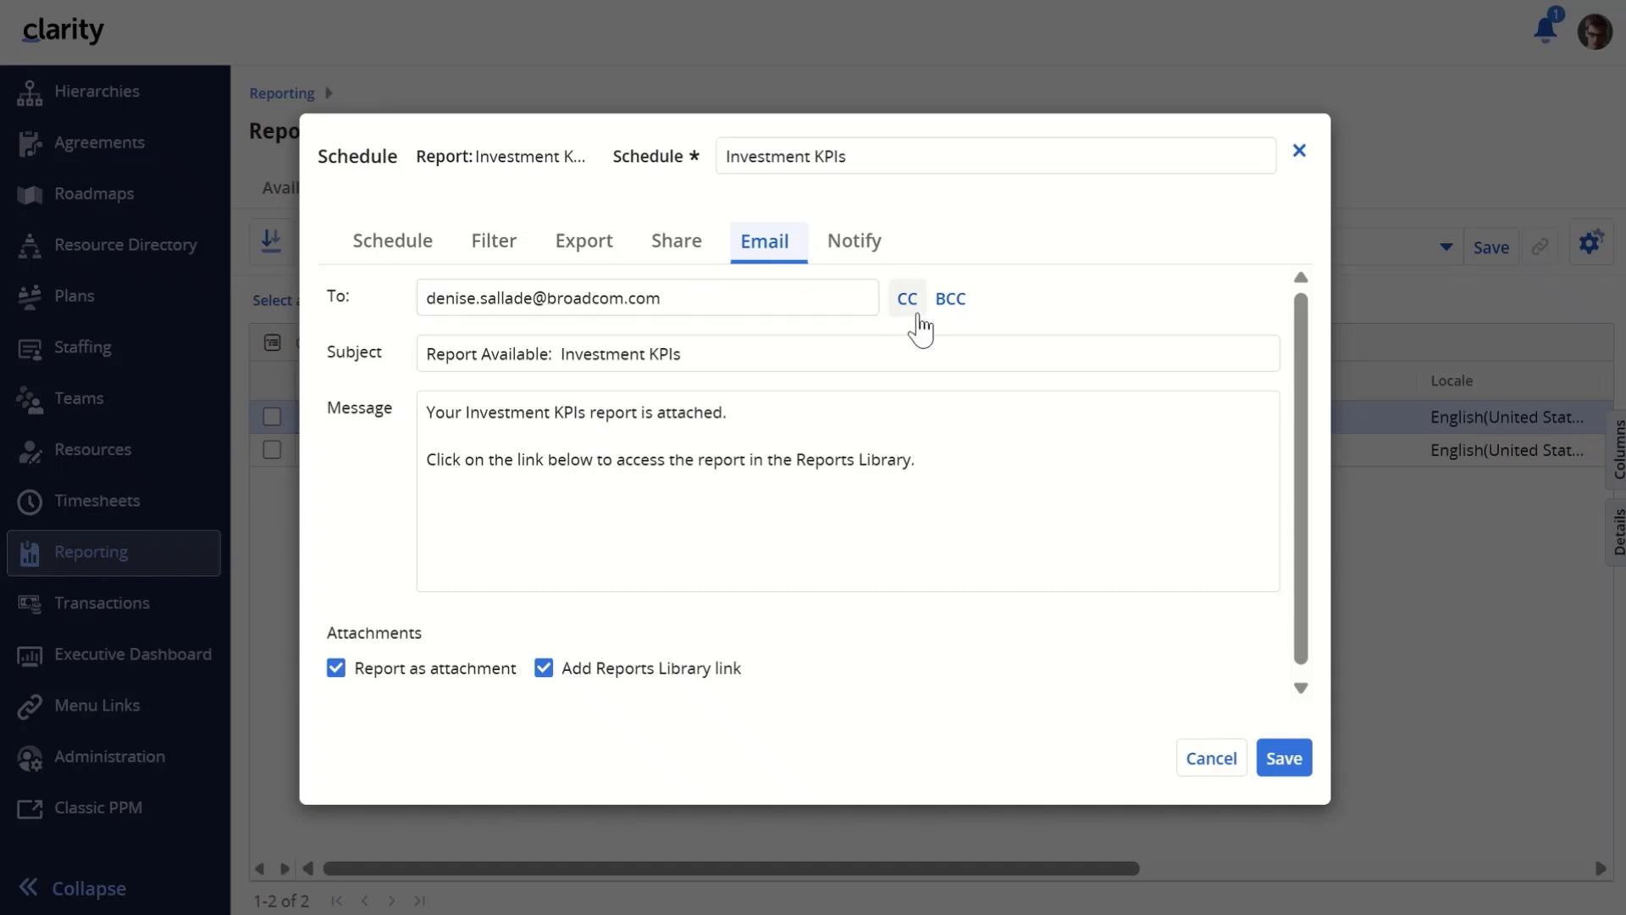
# - Add empty CC and BCC fields to the schedule's email and remove each of them again
pyautogui.click(904, 300)
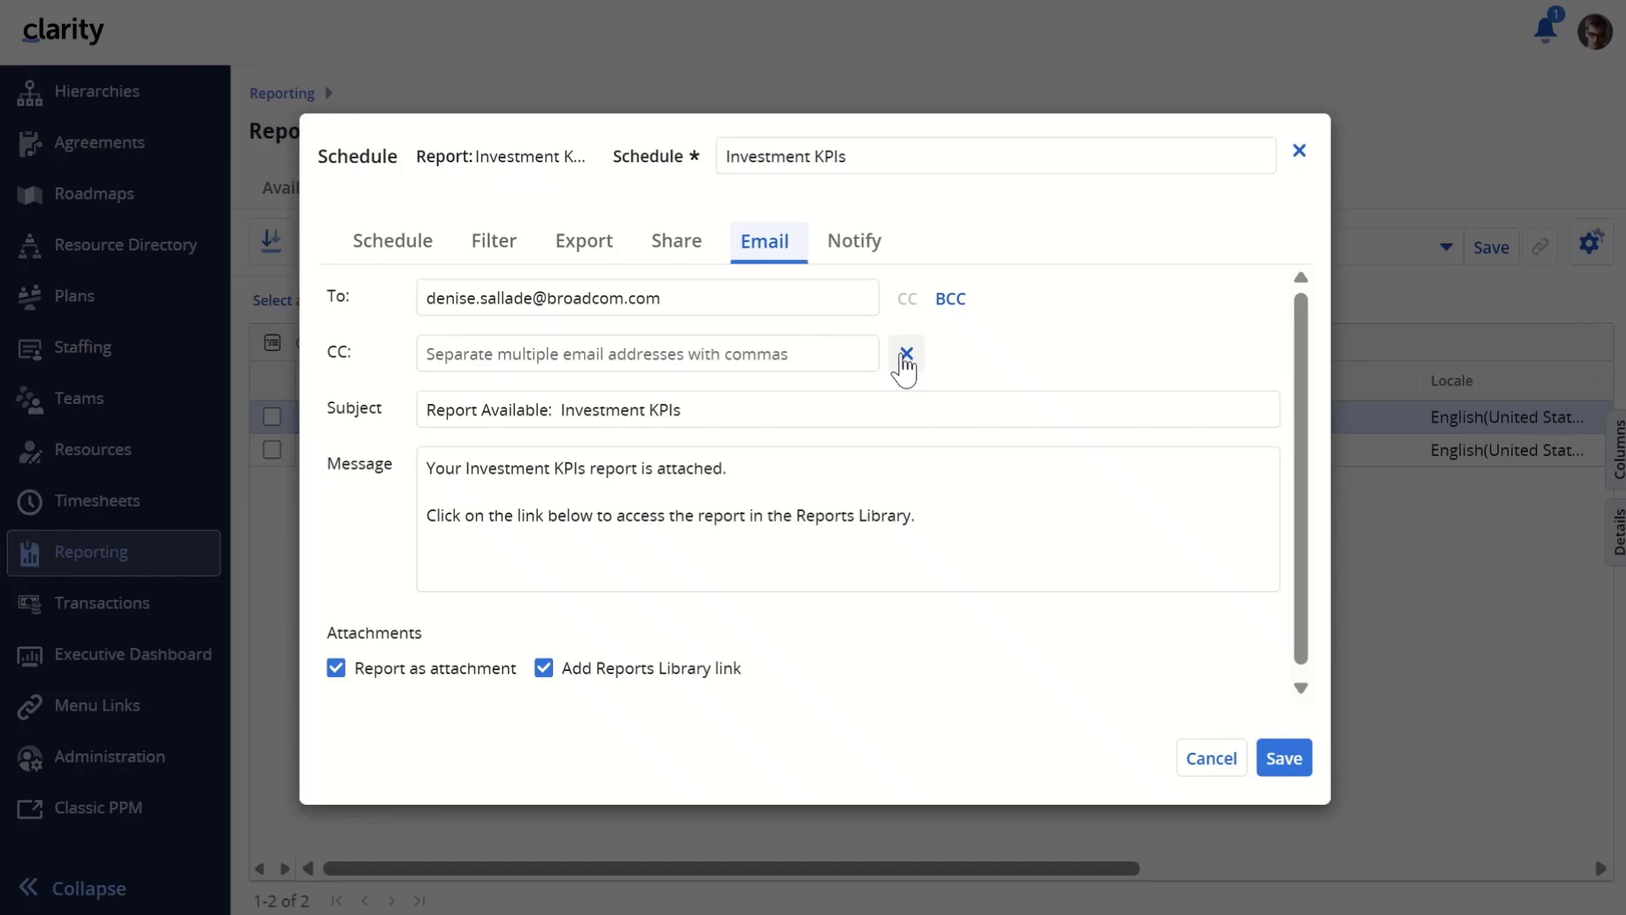
pyautogui.click(905, 356)
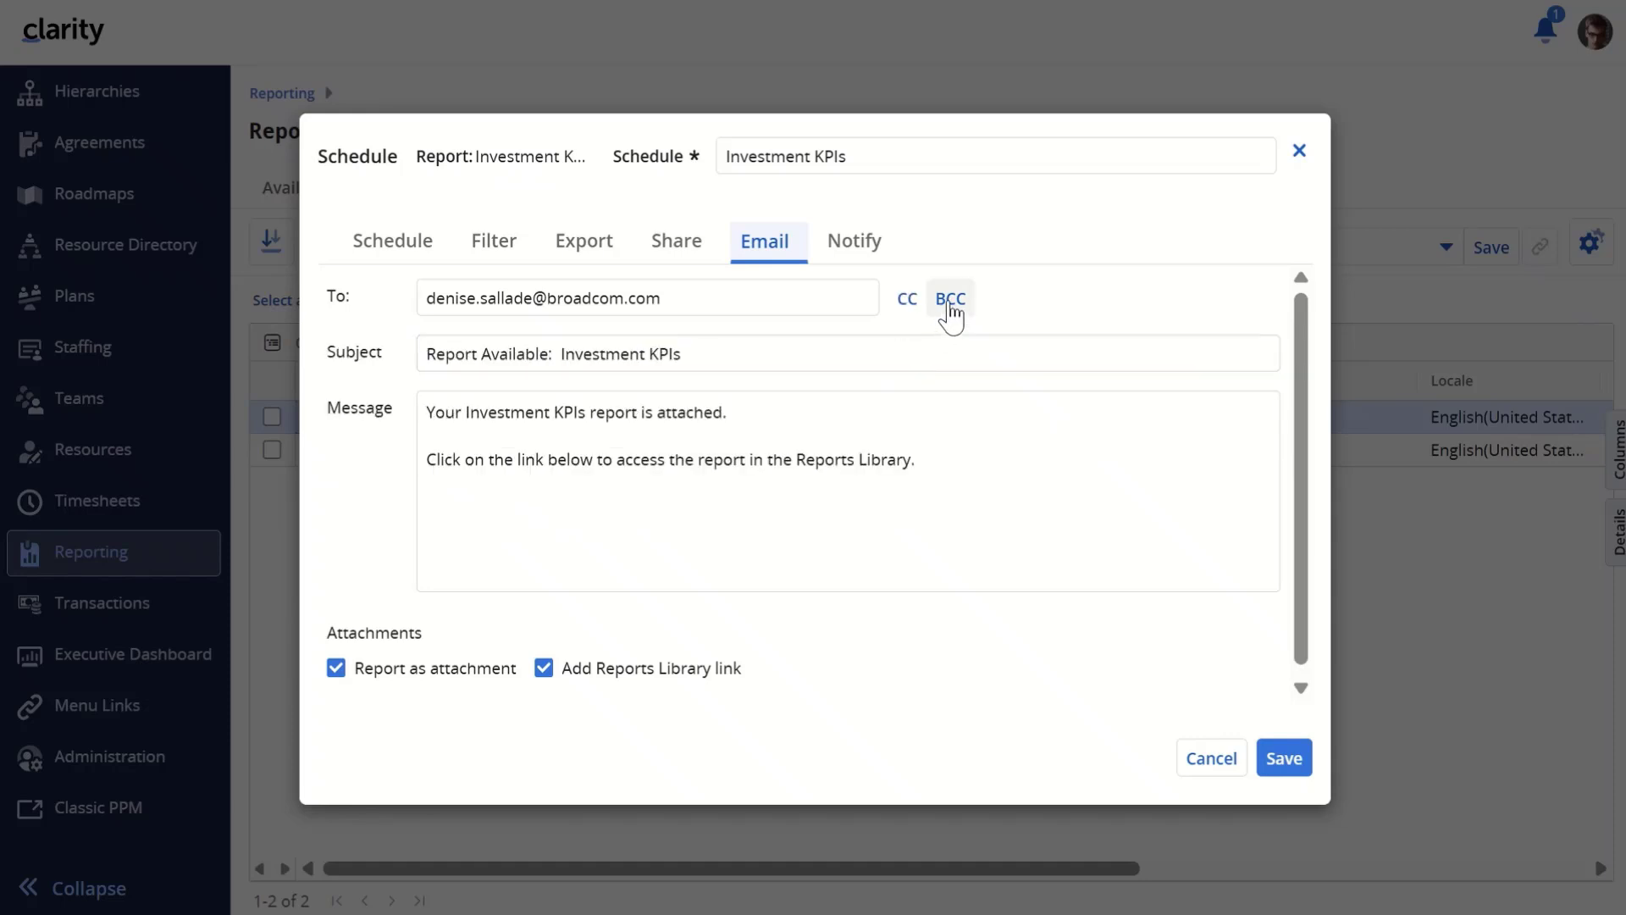
pyautogui.click(950, 301)
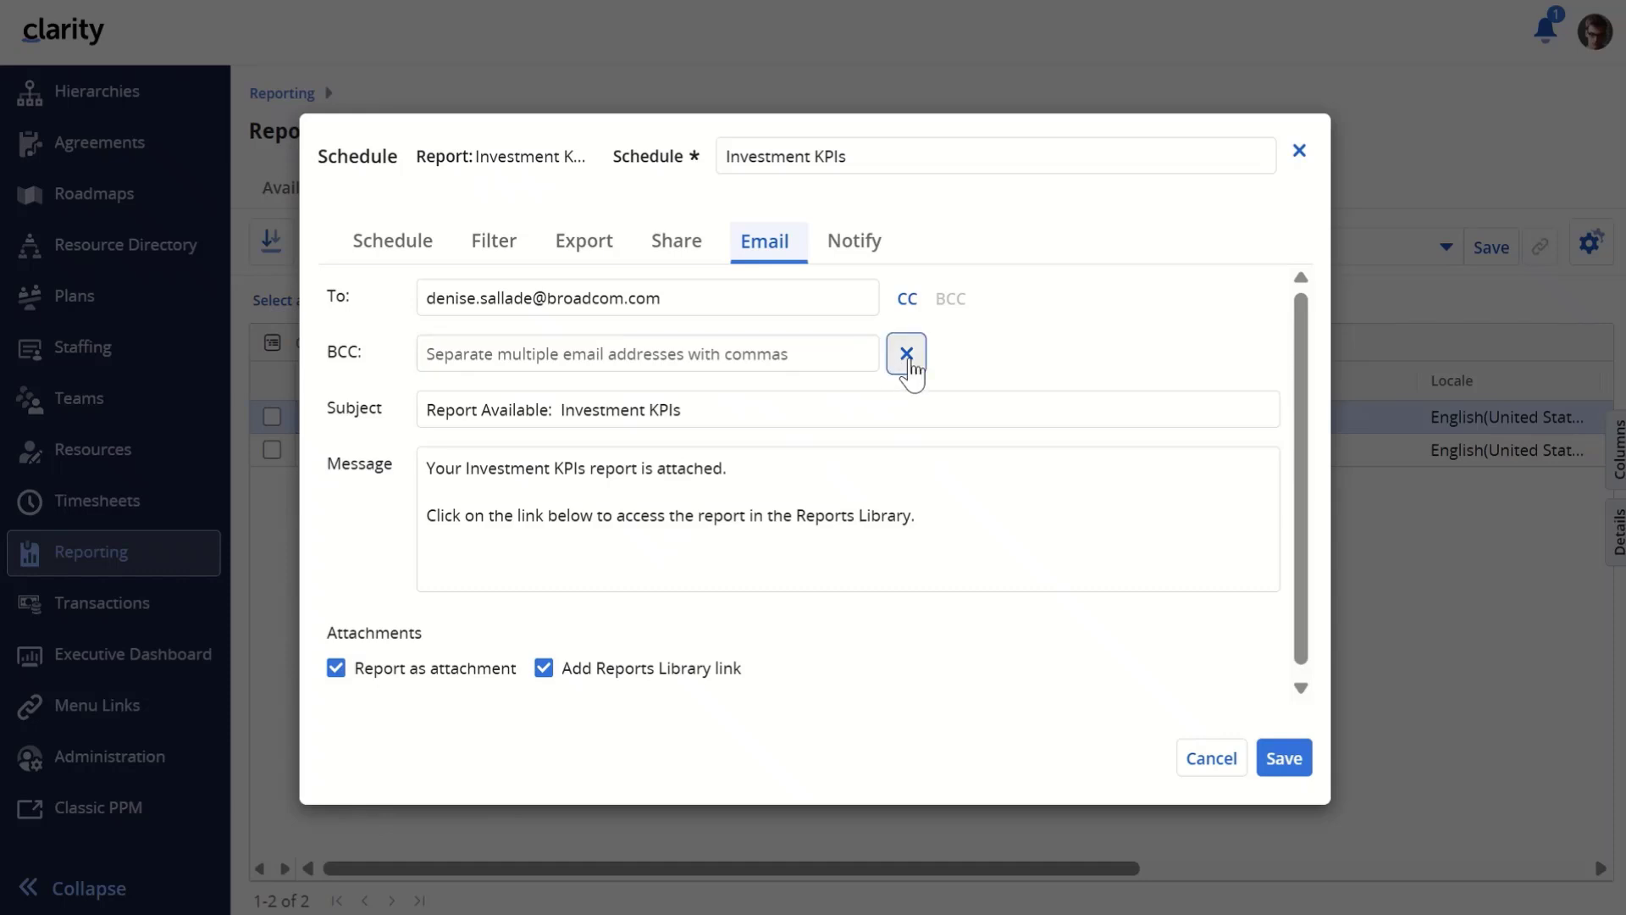
pyautogui.click(907, 356)
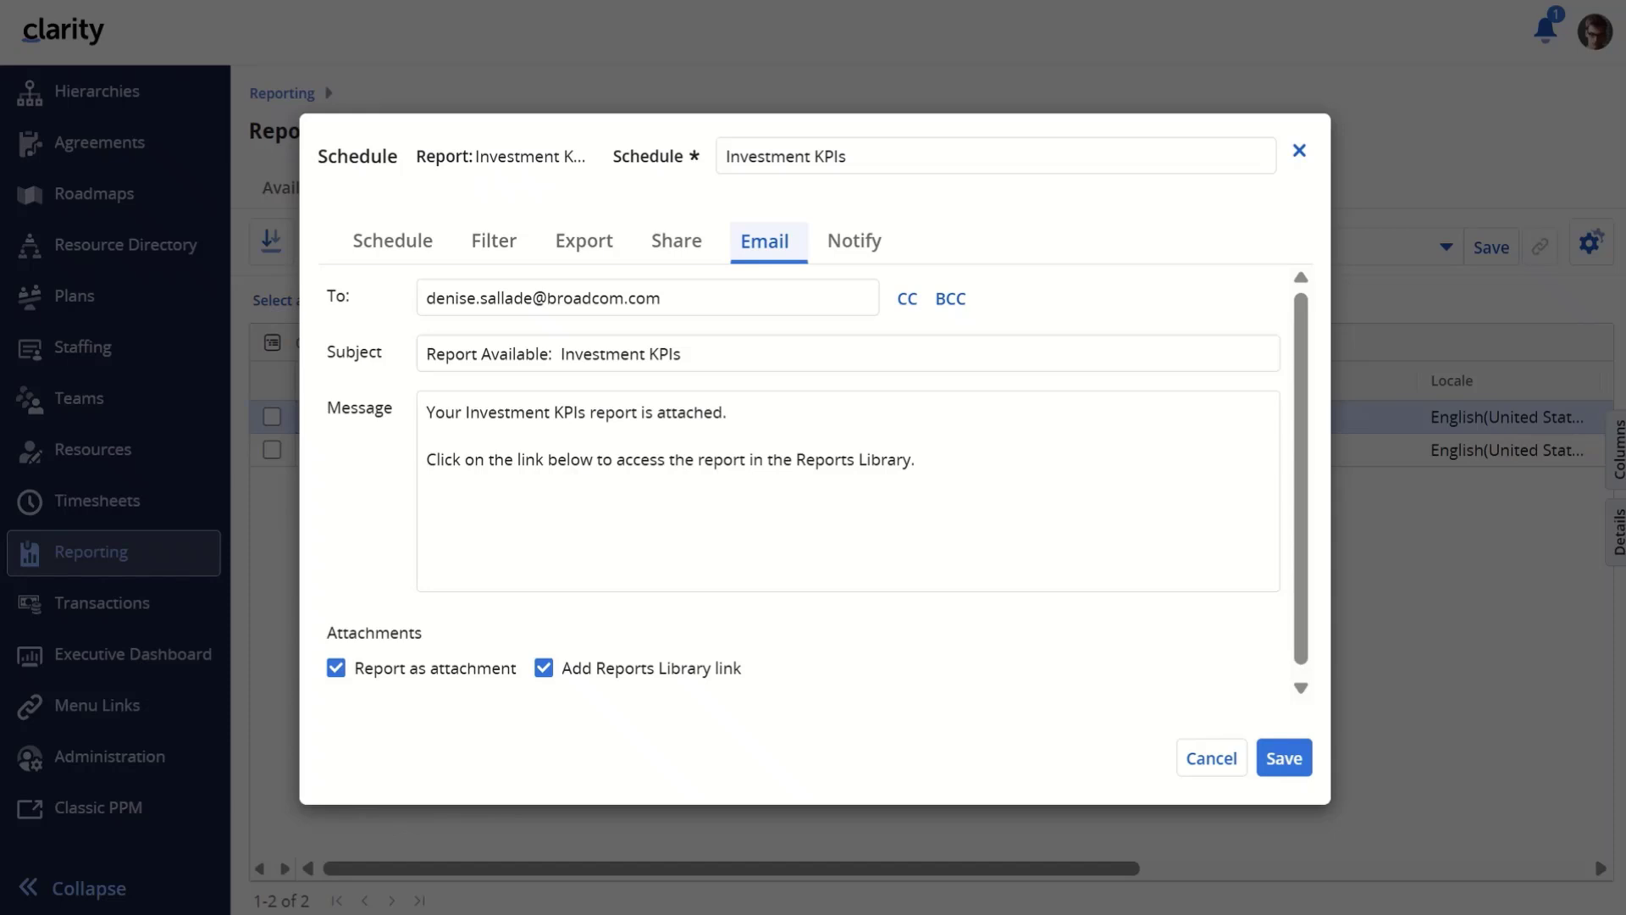
# - Review the subject and message text of the Investment KPIs schedule's email
pyautogui.click(700, 360)
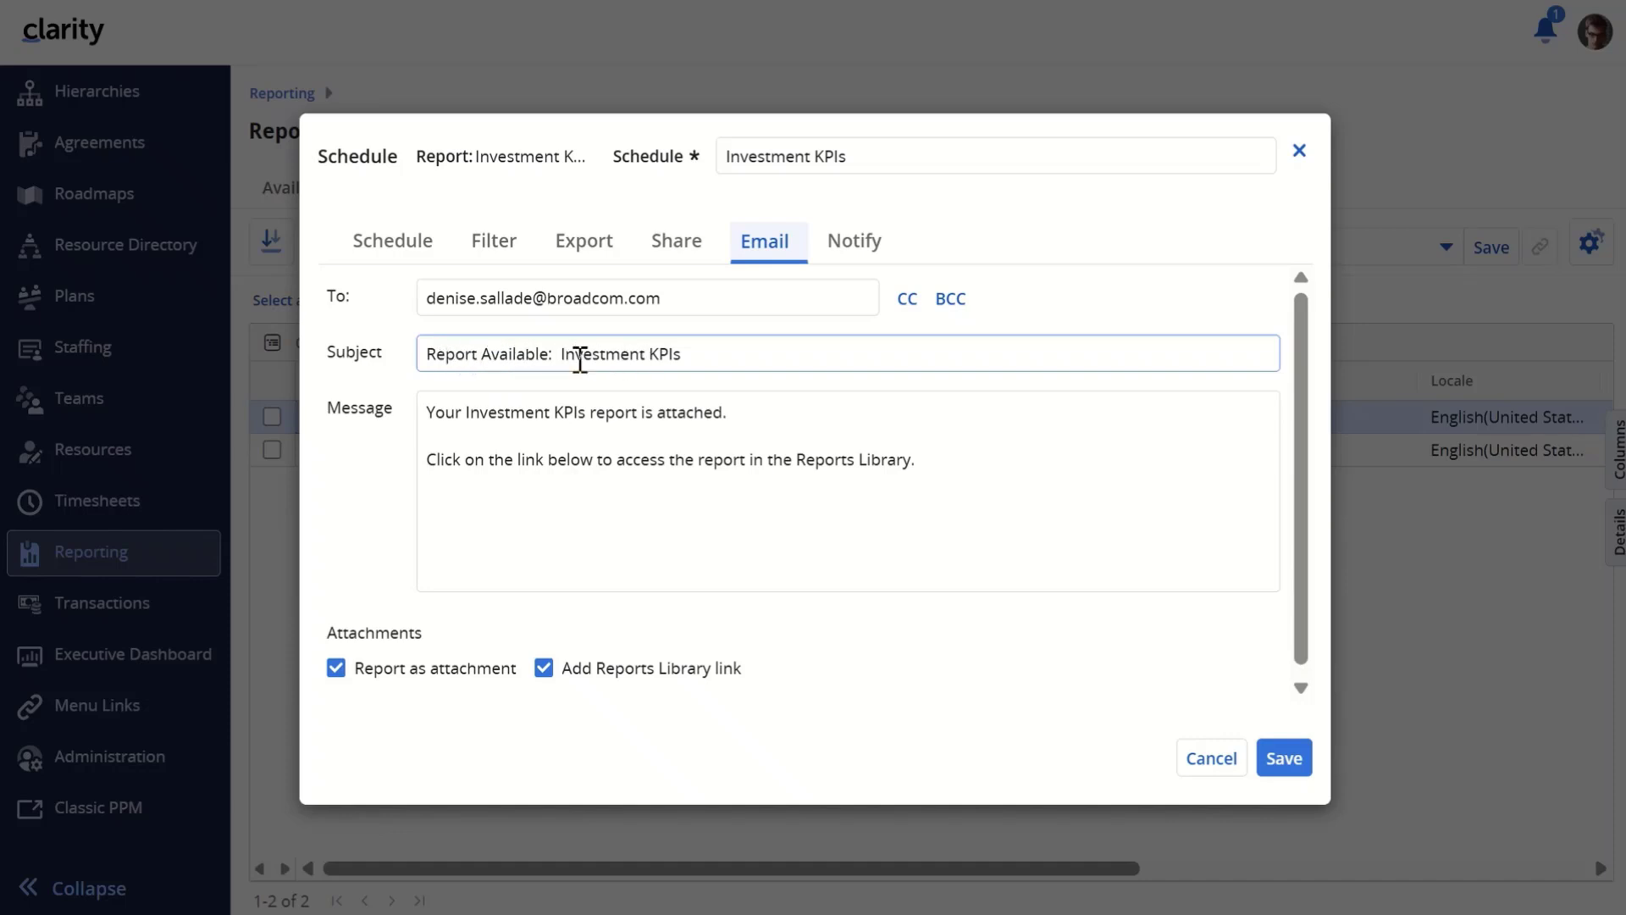
pyautogui.click(497, 441)
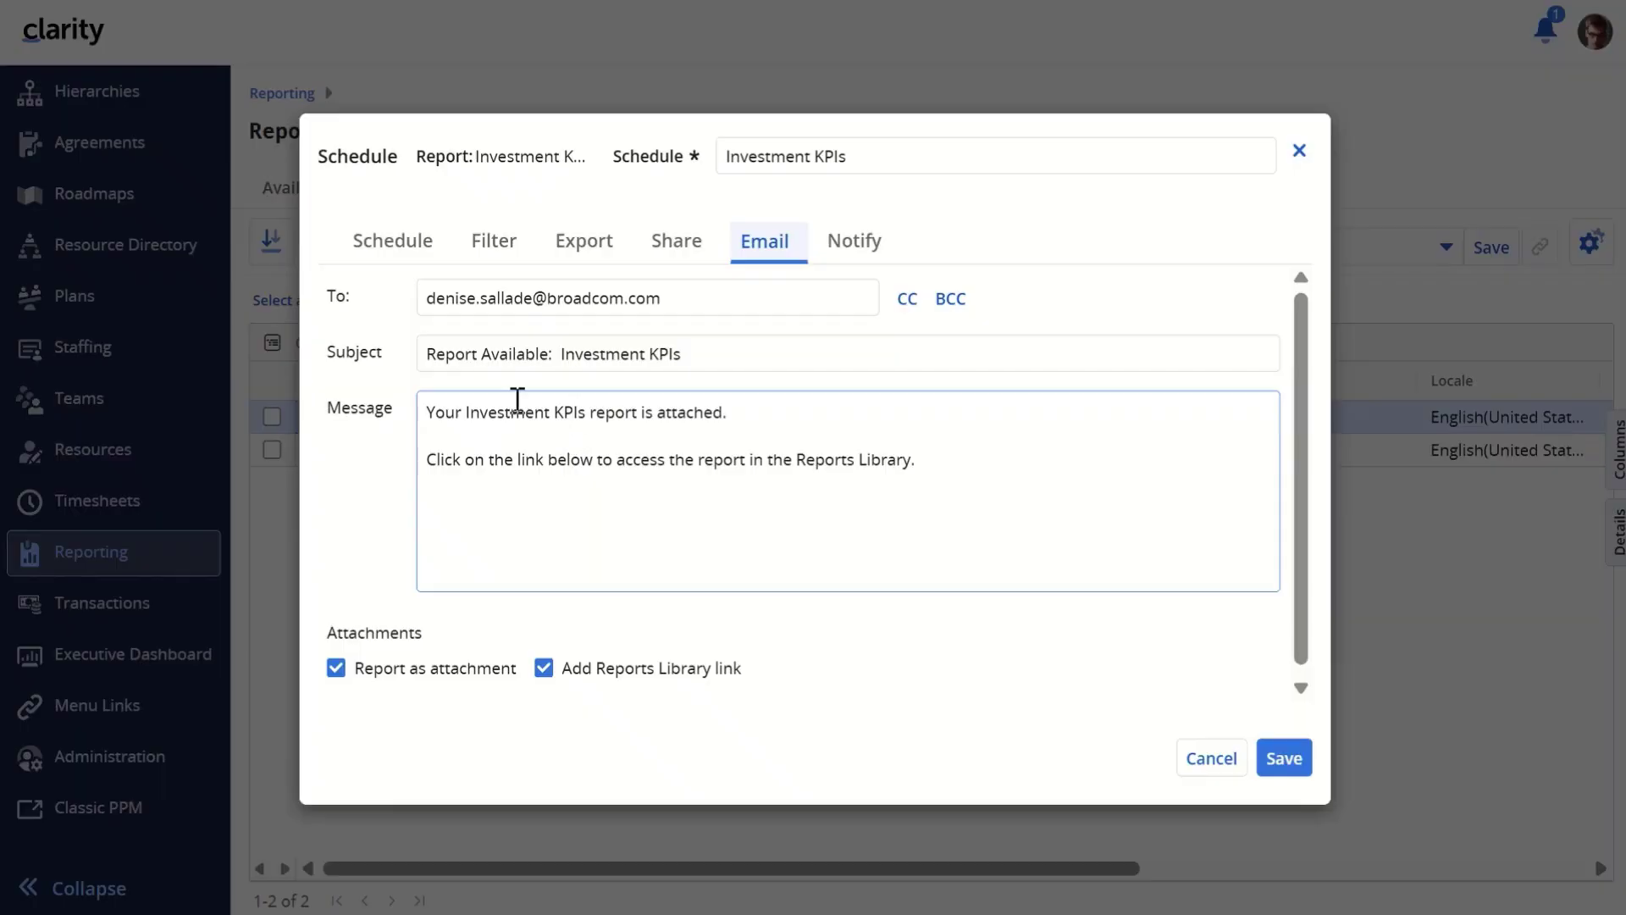
pyautogui.click(369, 366)
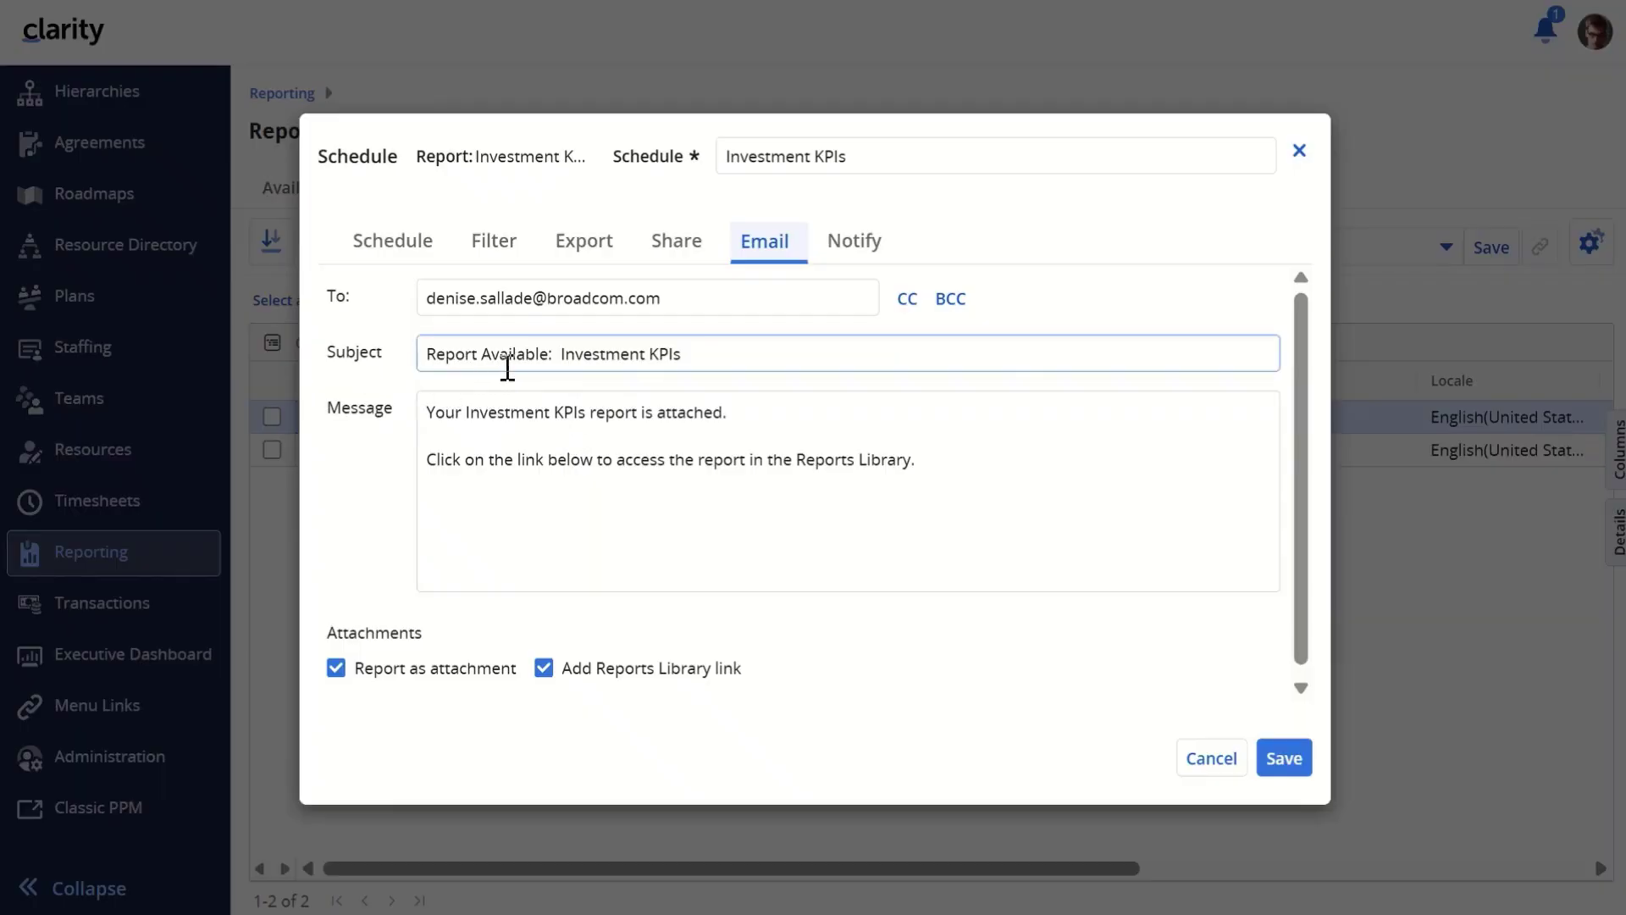
pyautogui.click(510, 430)
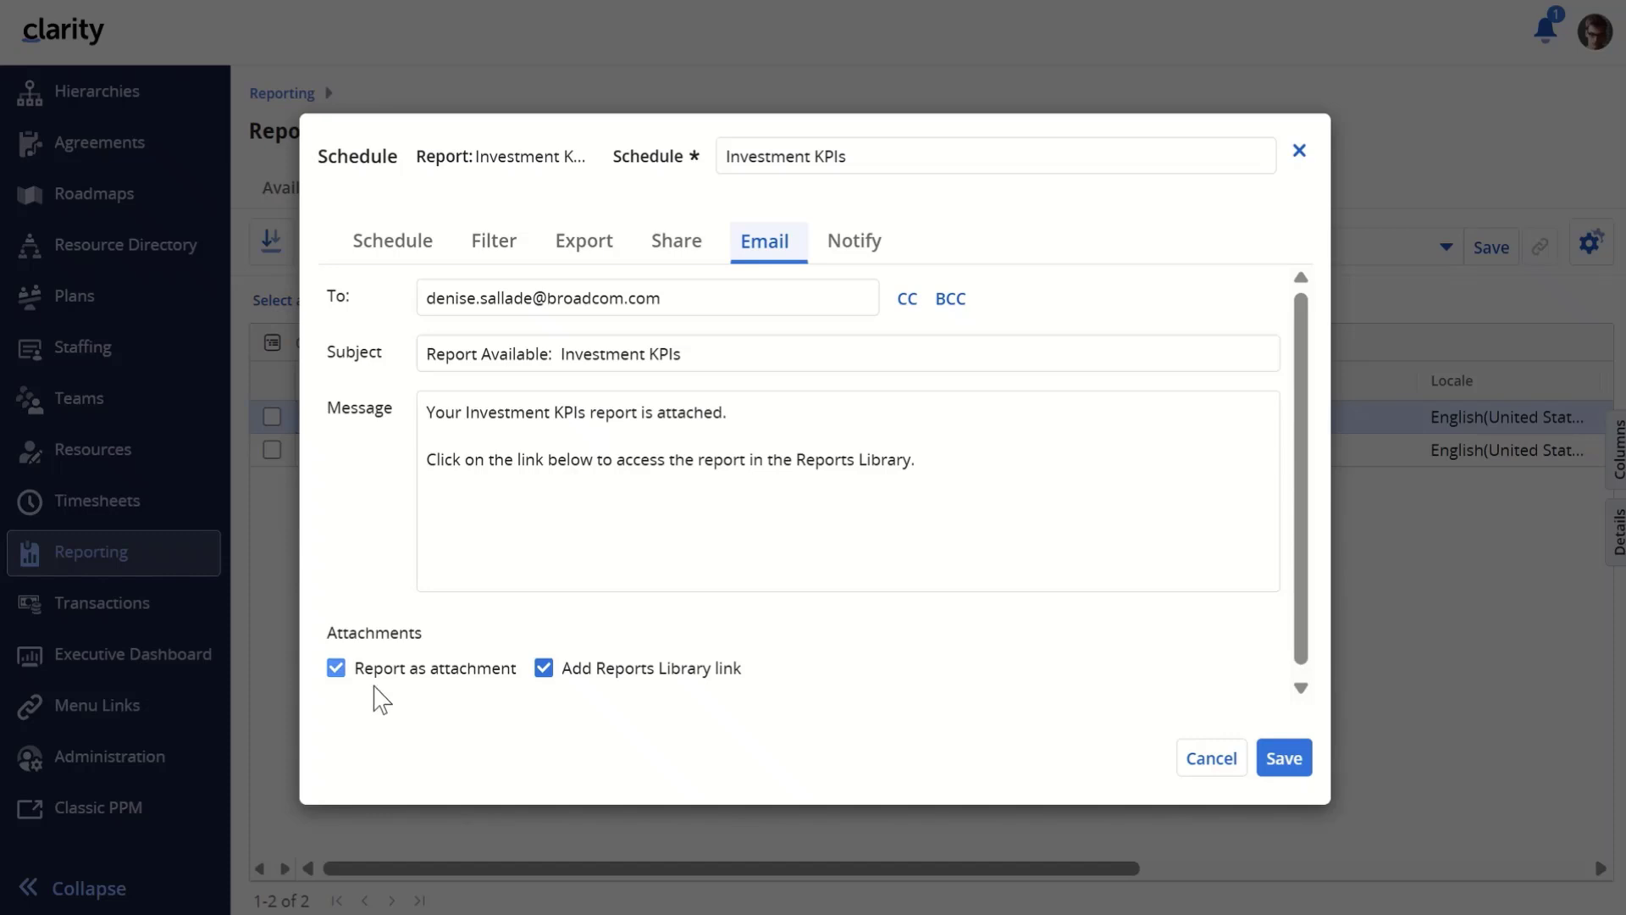
# - Turn the email's report attachment and Reports Library link options off and back on
pyautogui.click(340, 675)
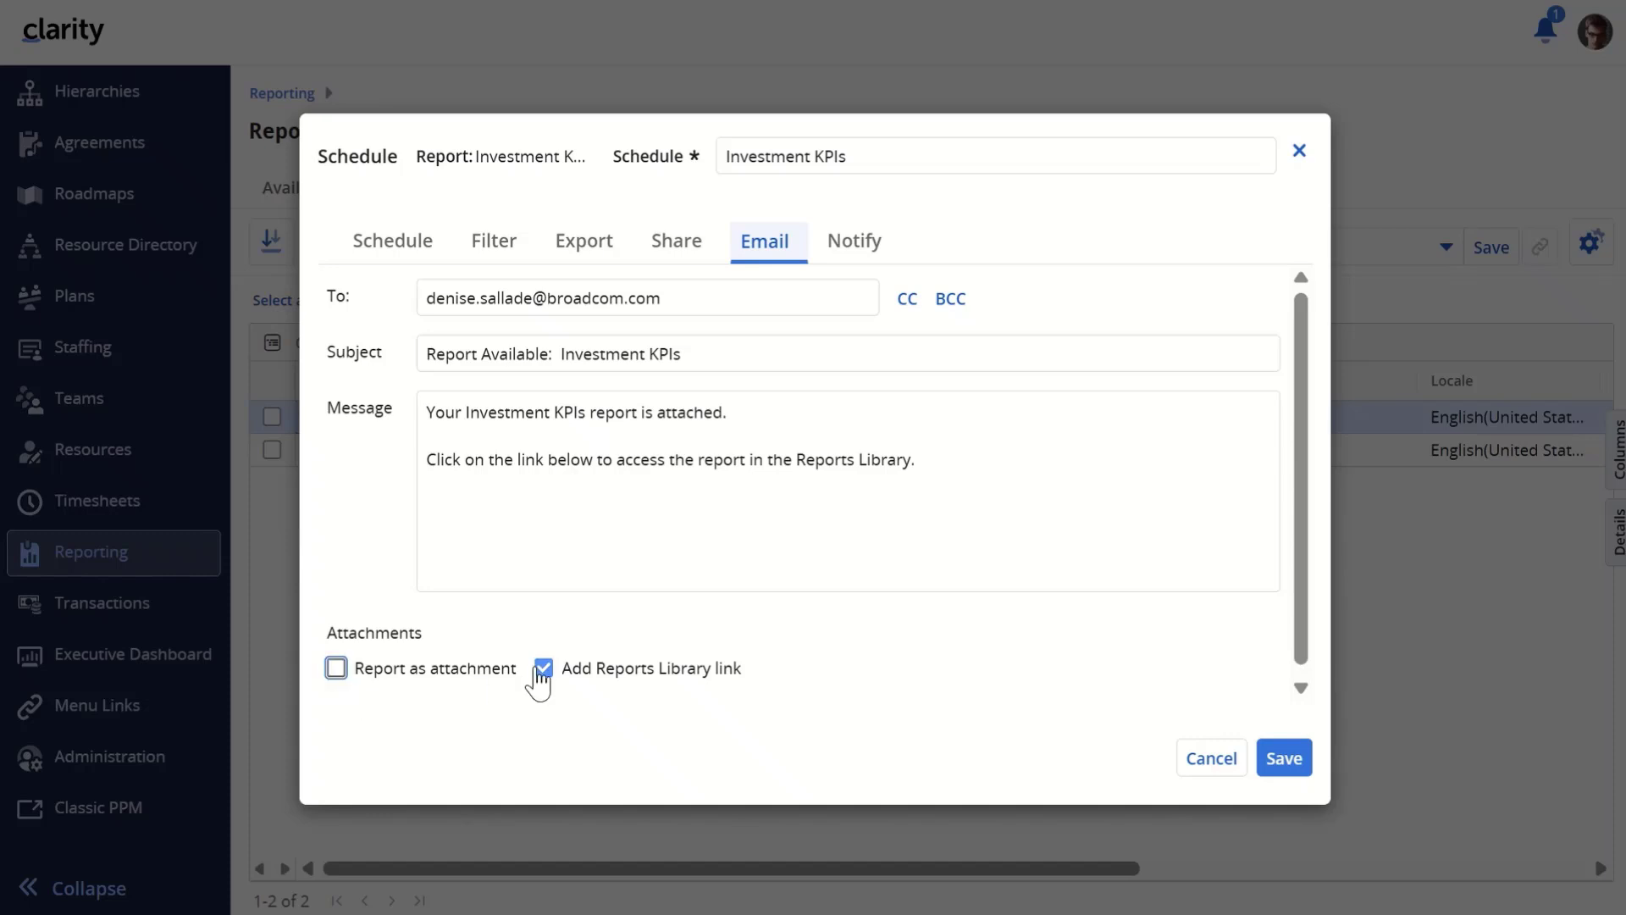
pyautogui.click(544, 669)
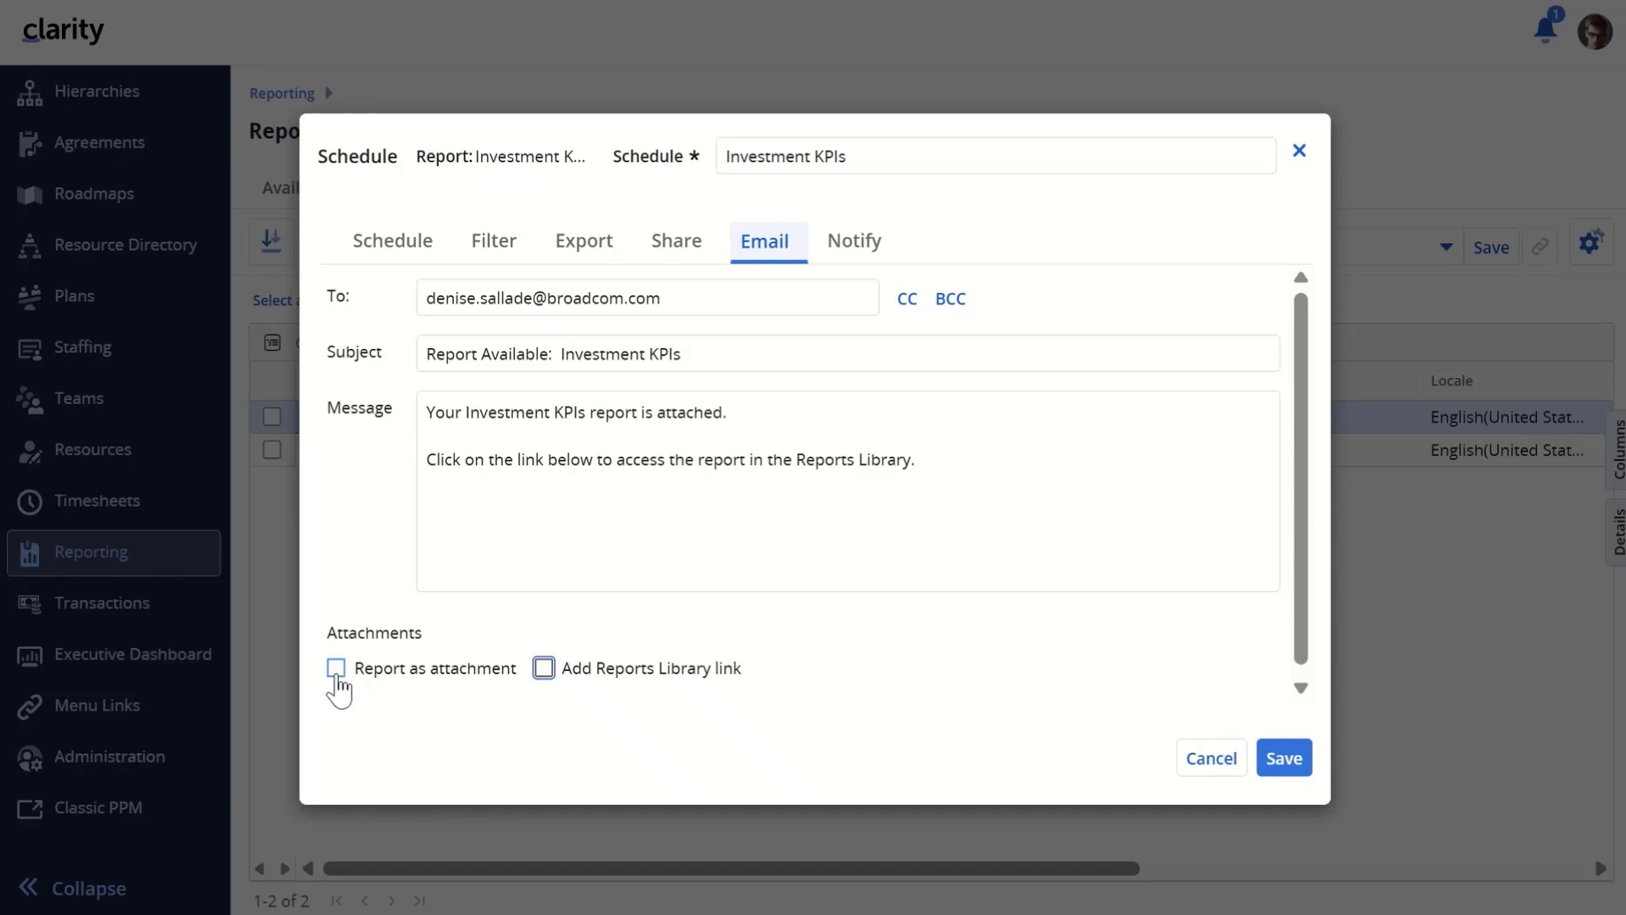
pyautogui.click(336, 674)
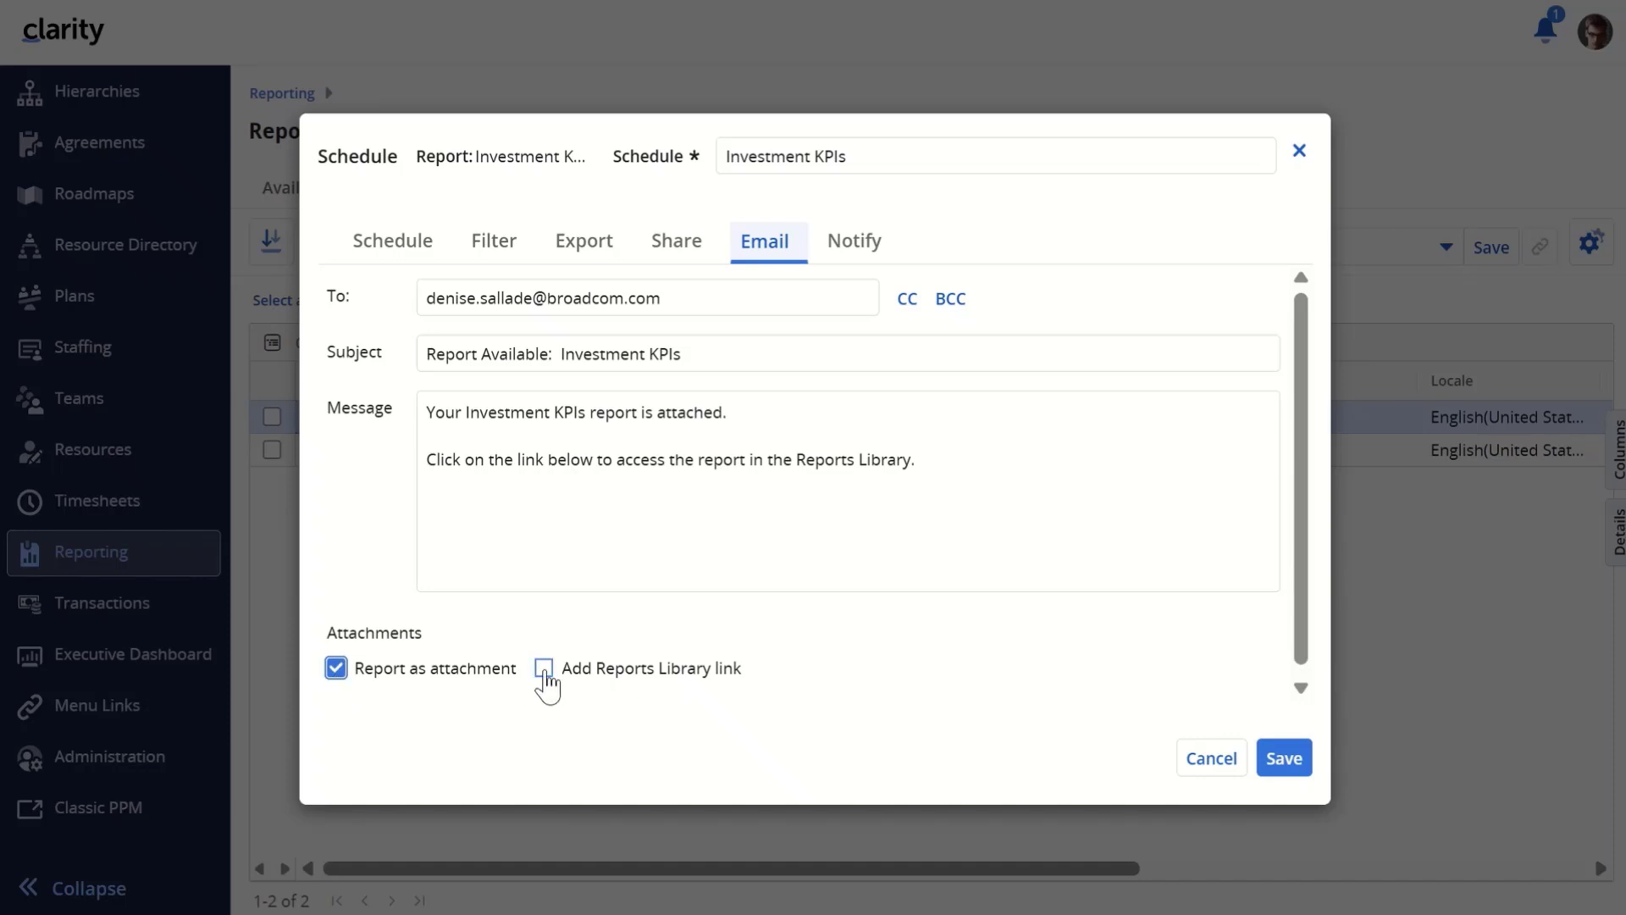
pyautogui.click(544, 674)
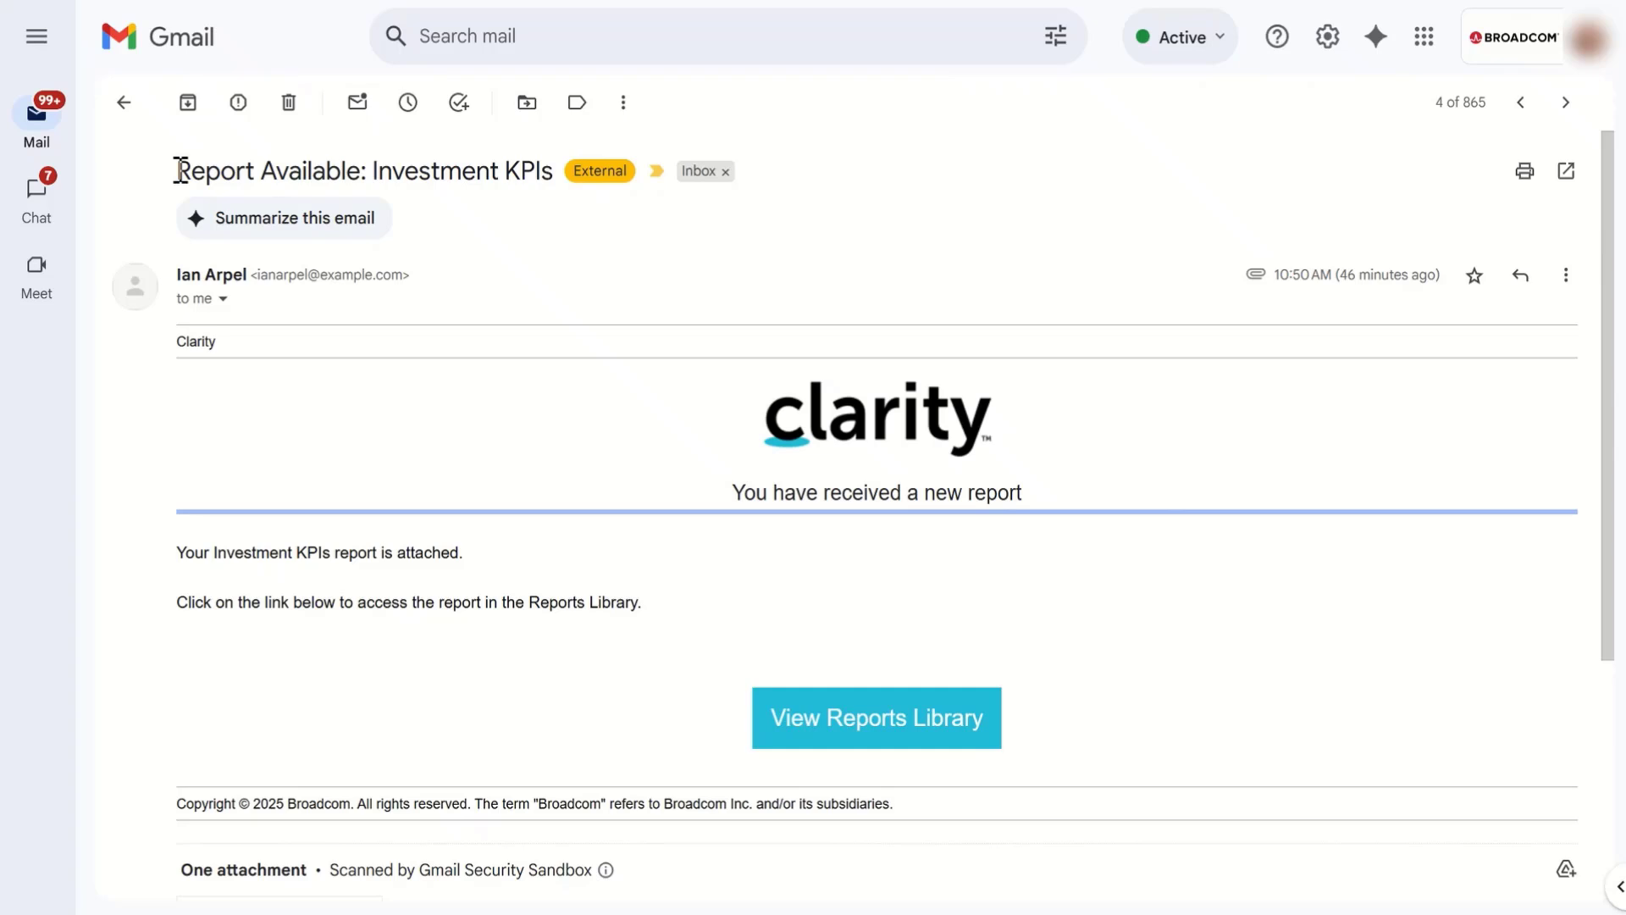
# - Switch to Gmail and examine the Investment KPIs report email, including its subject, PDF attachment and Reports Library link
pyautogui.rightClick(565, 172)
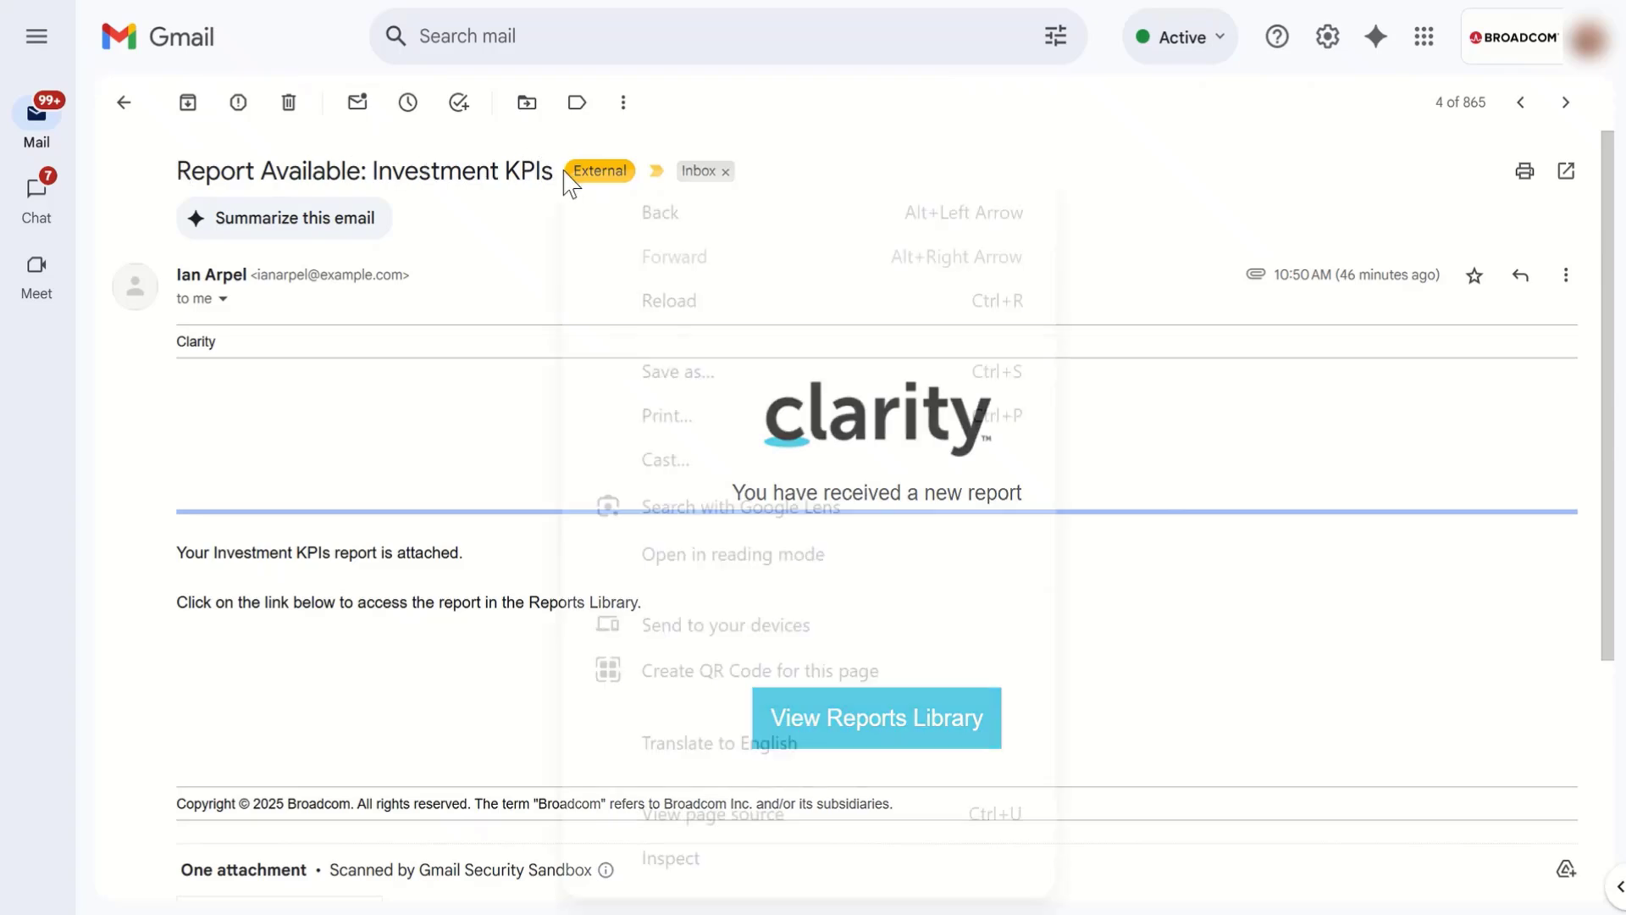
pyautogui.click(703, 116)
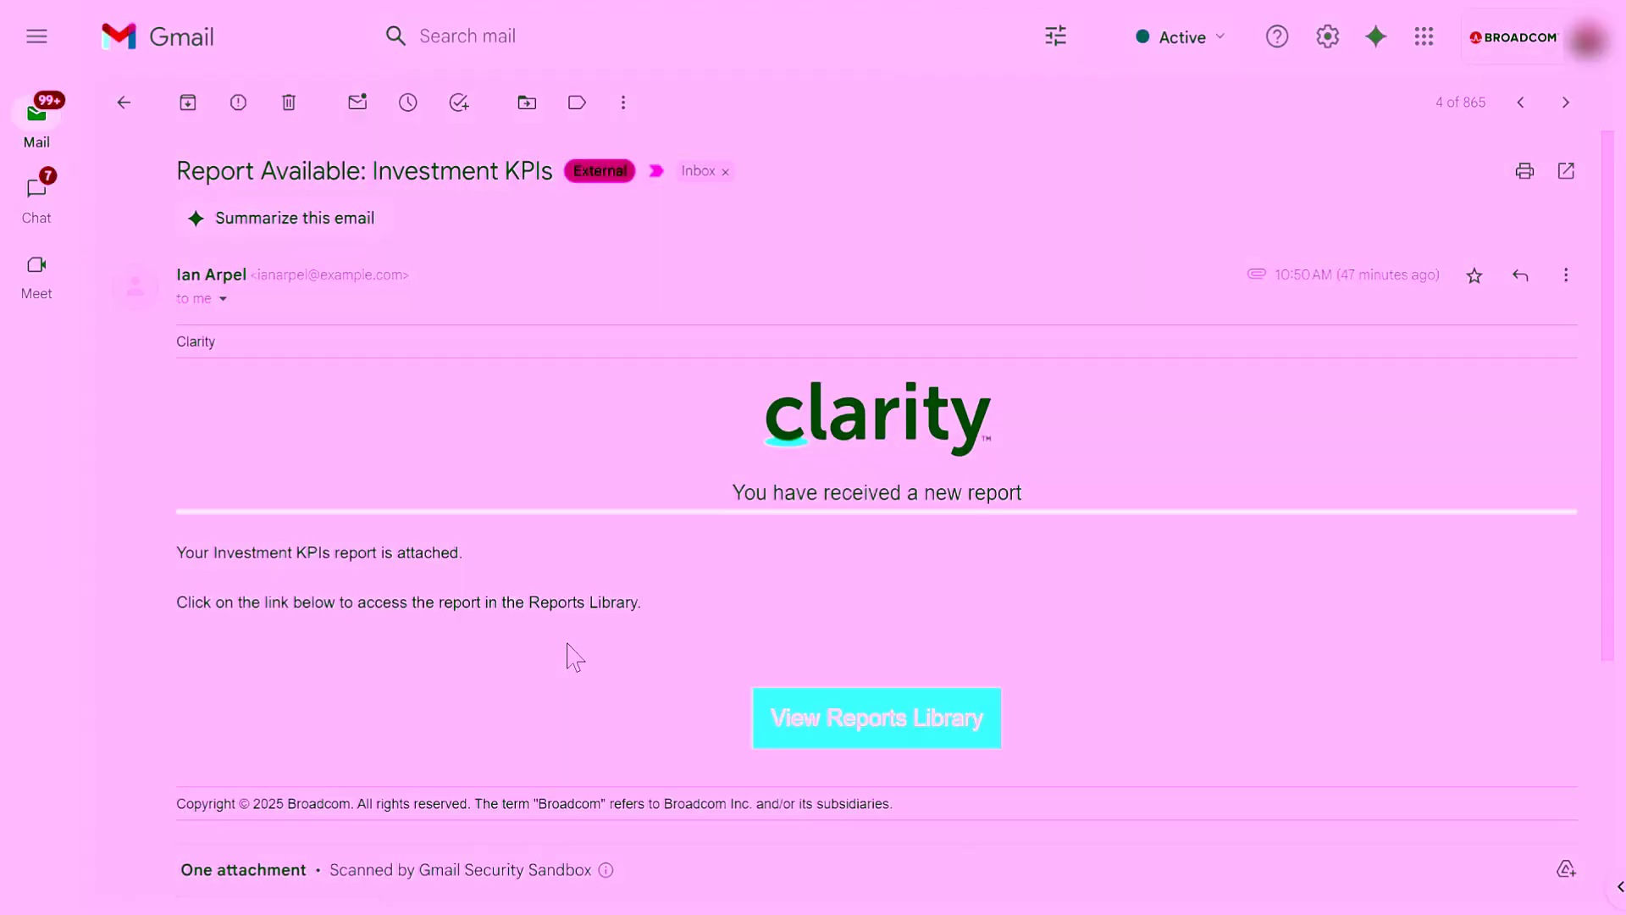
pyautogui.scroll(-3, 572, 654)
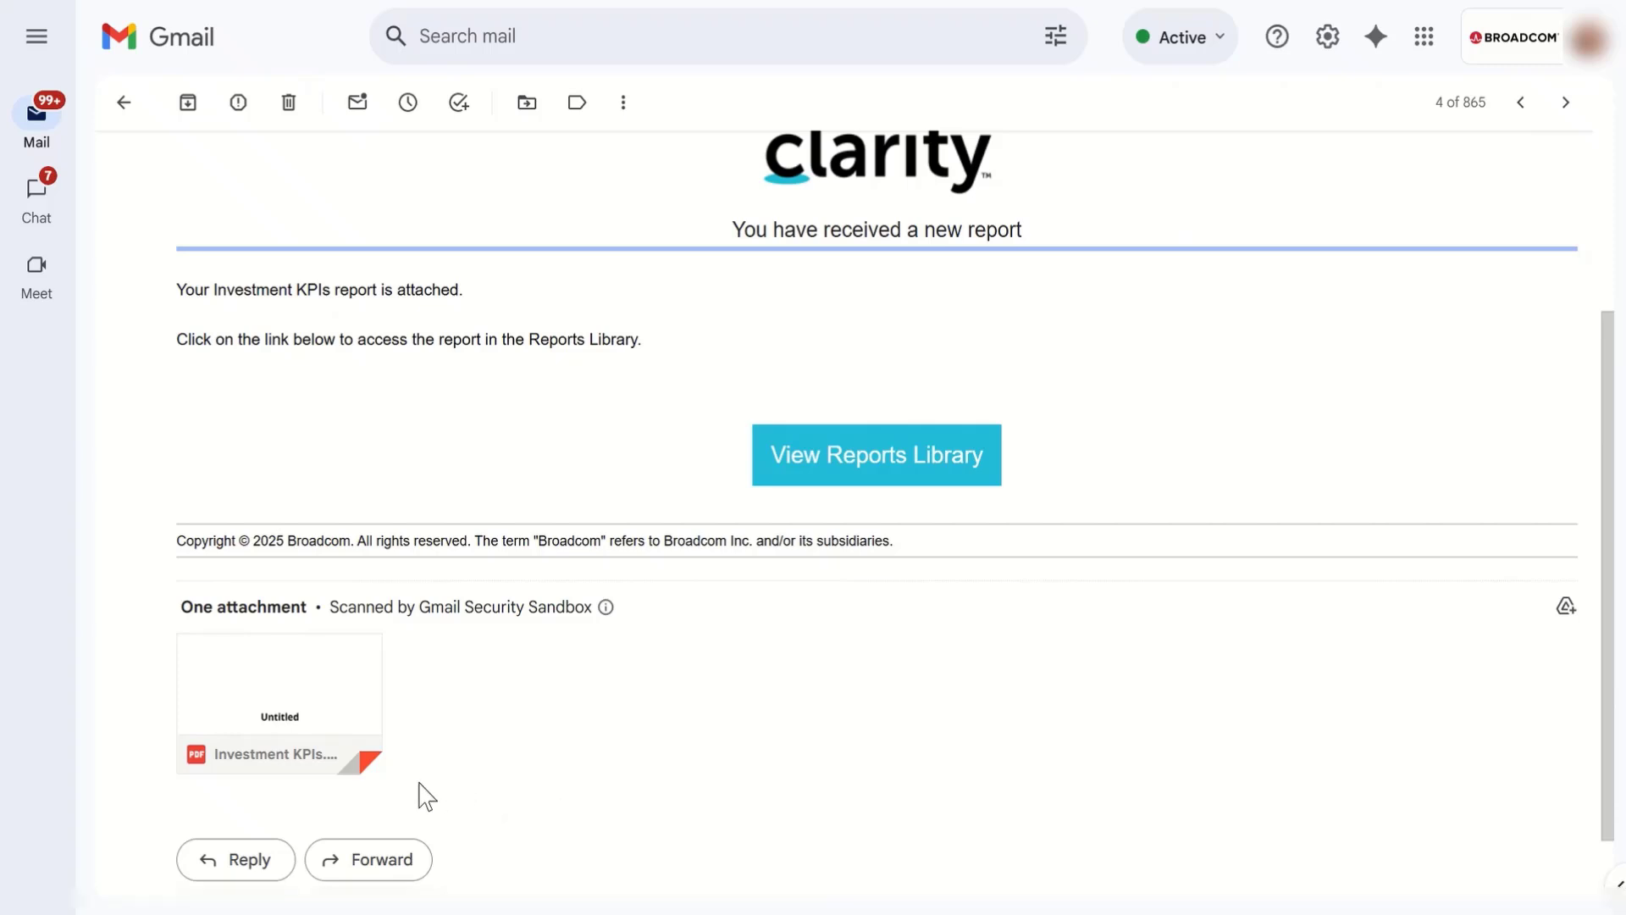
pyautogui.moveTo(311, 766)
pyautogui.scroll(1, 587, 752)
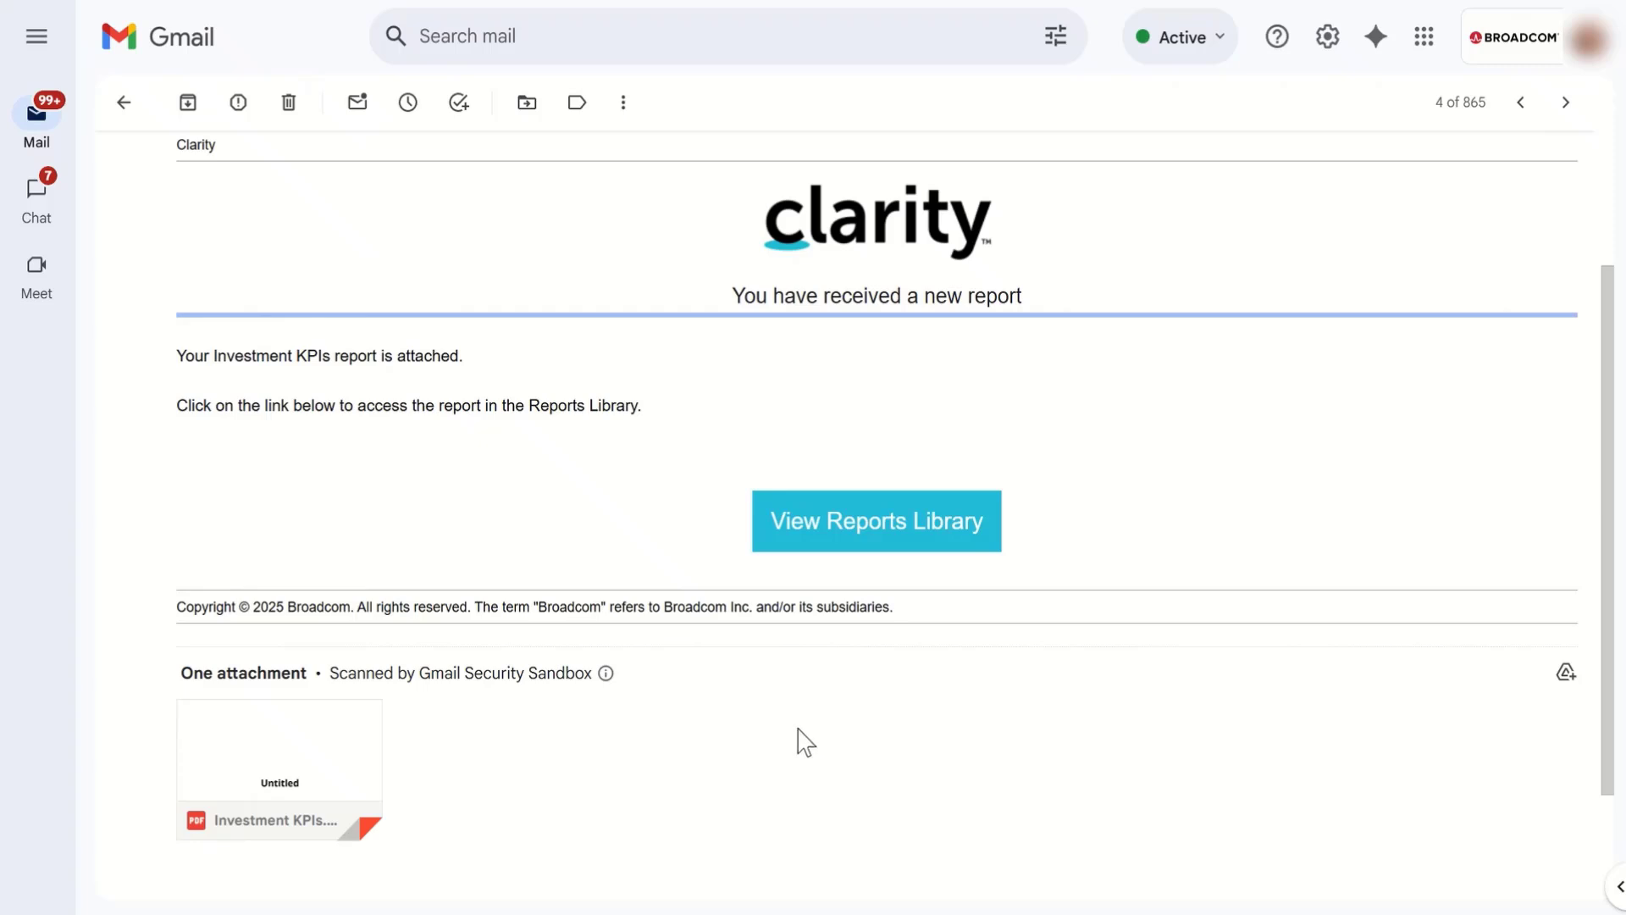
pyautogui.scroll(1, 806, 742)
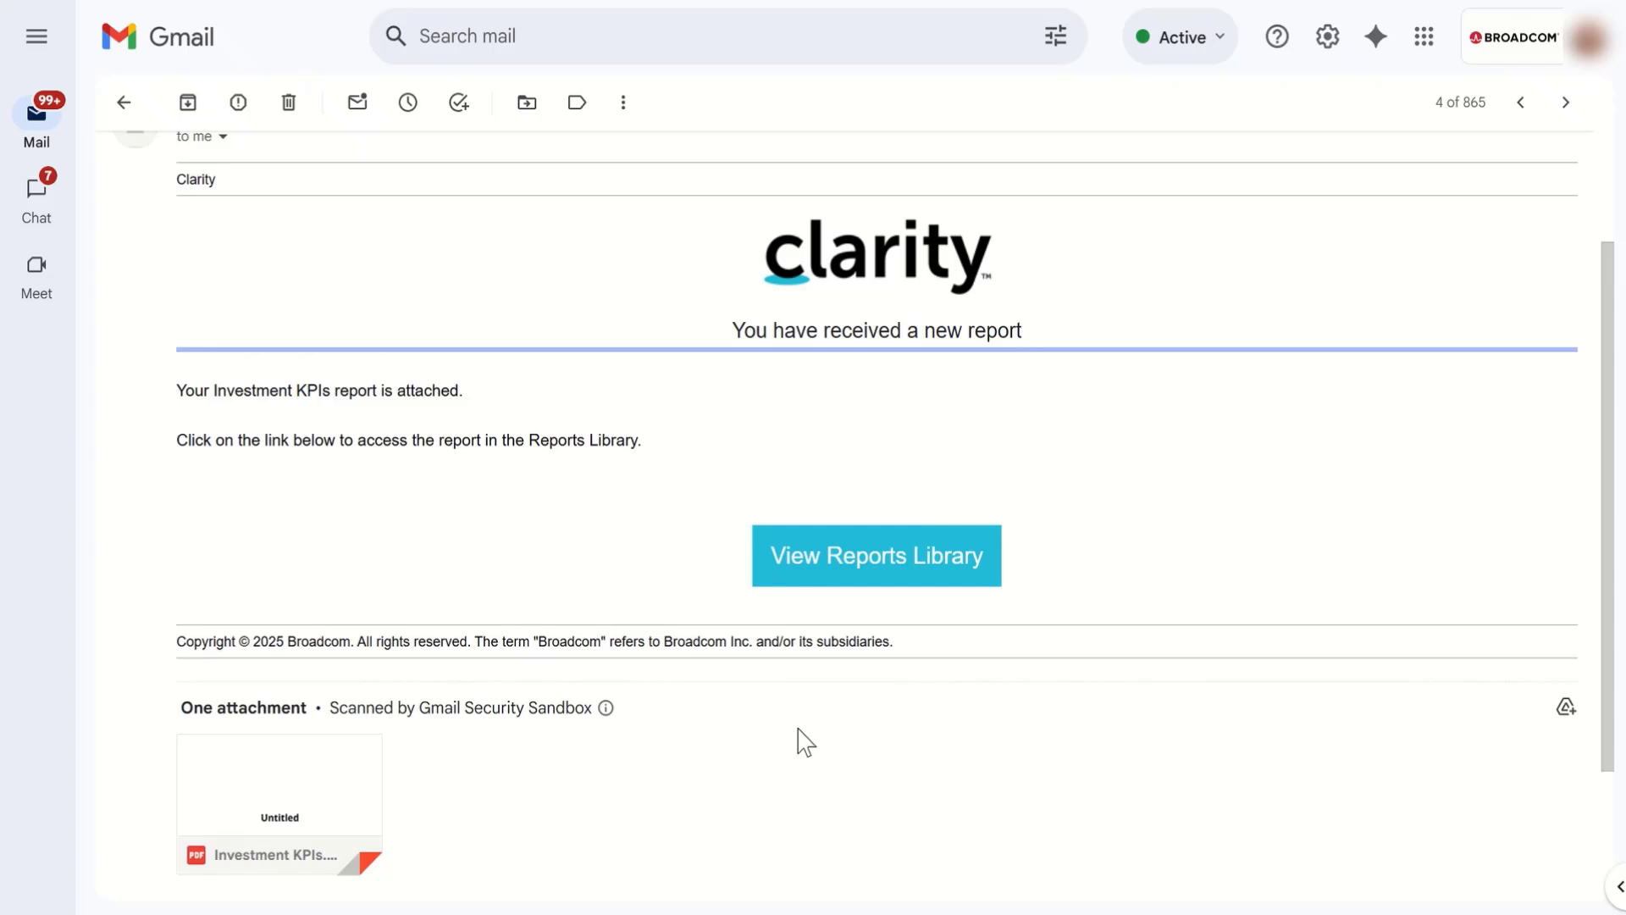
pyautogui.rightClick(859, 574)
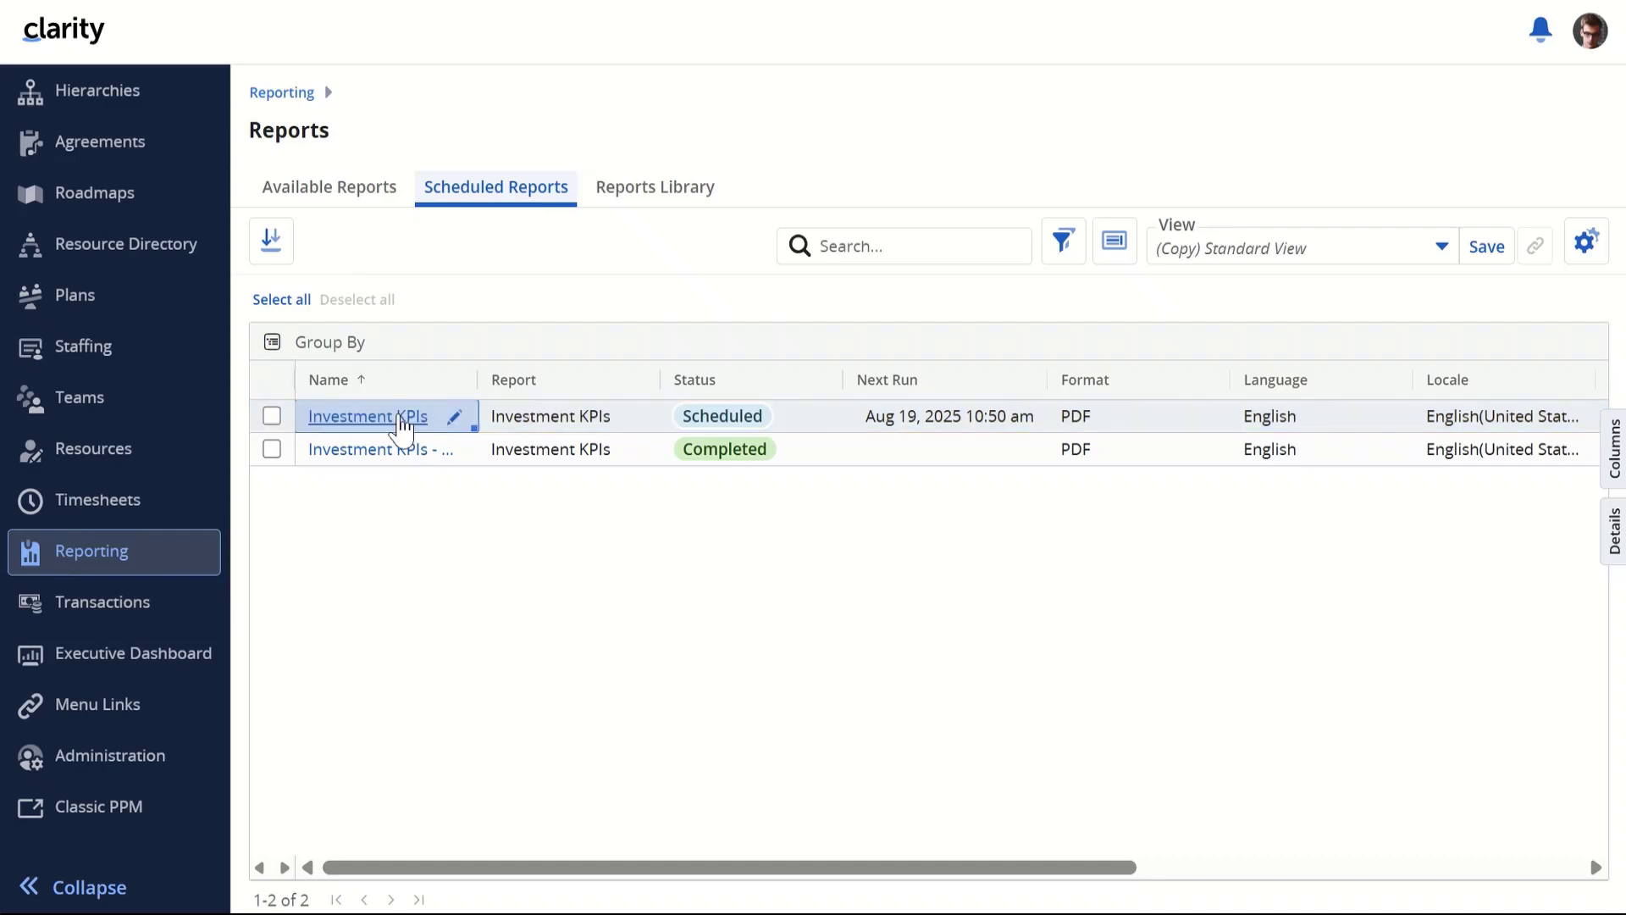
# - Open the notification settings of the Investment KPIs schedule in Clarity and view the people selectable for completion notices
pyautogui.click(364, 420)
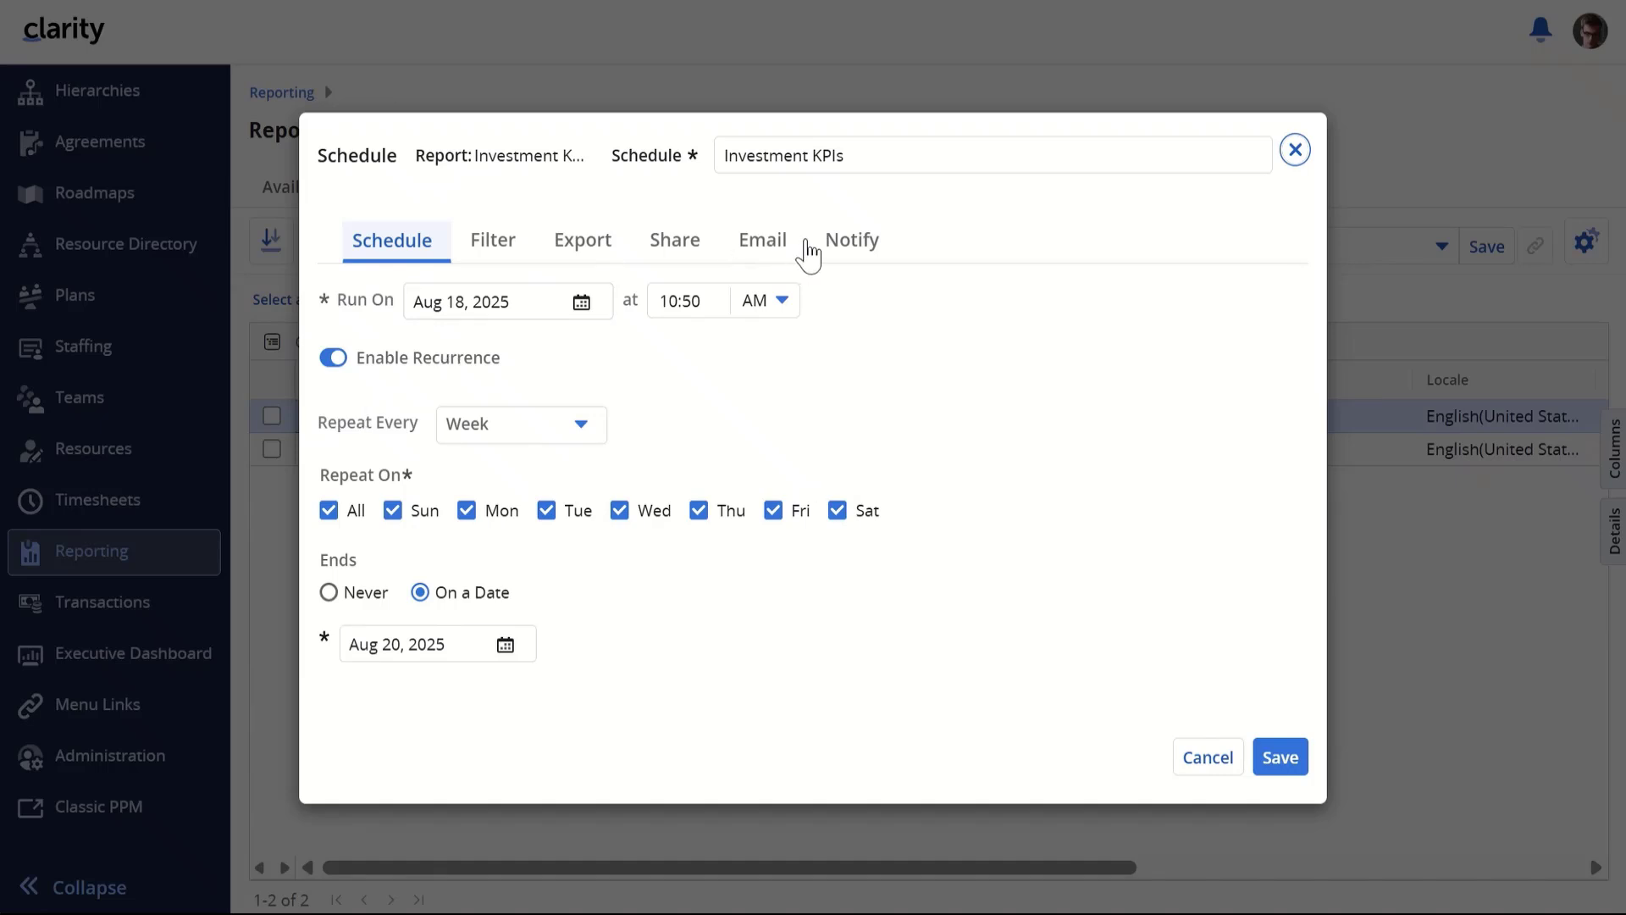
pyautogui.click(851, 255)
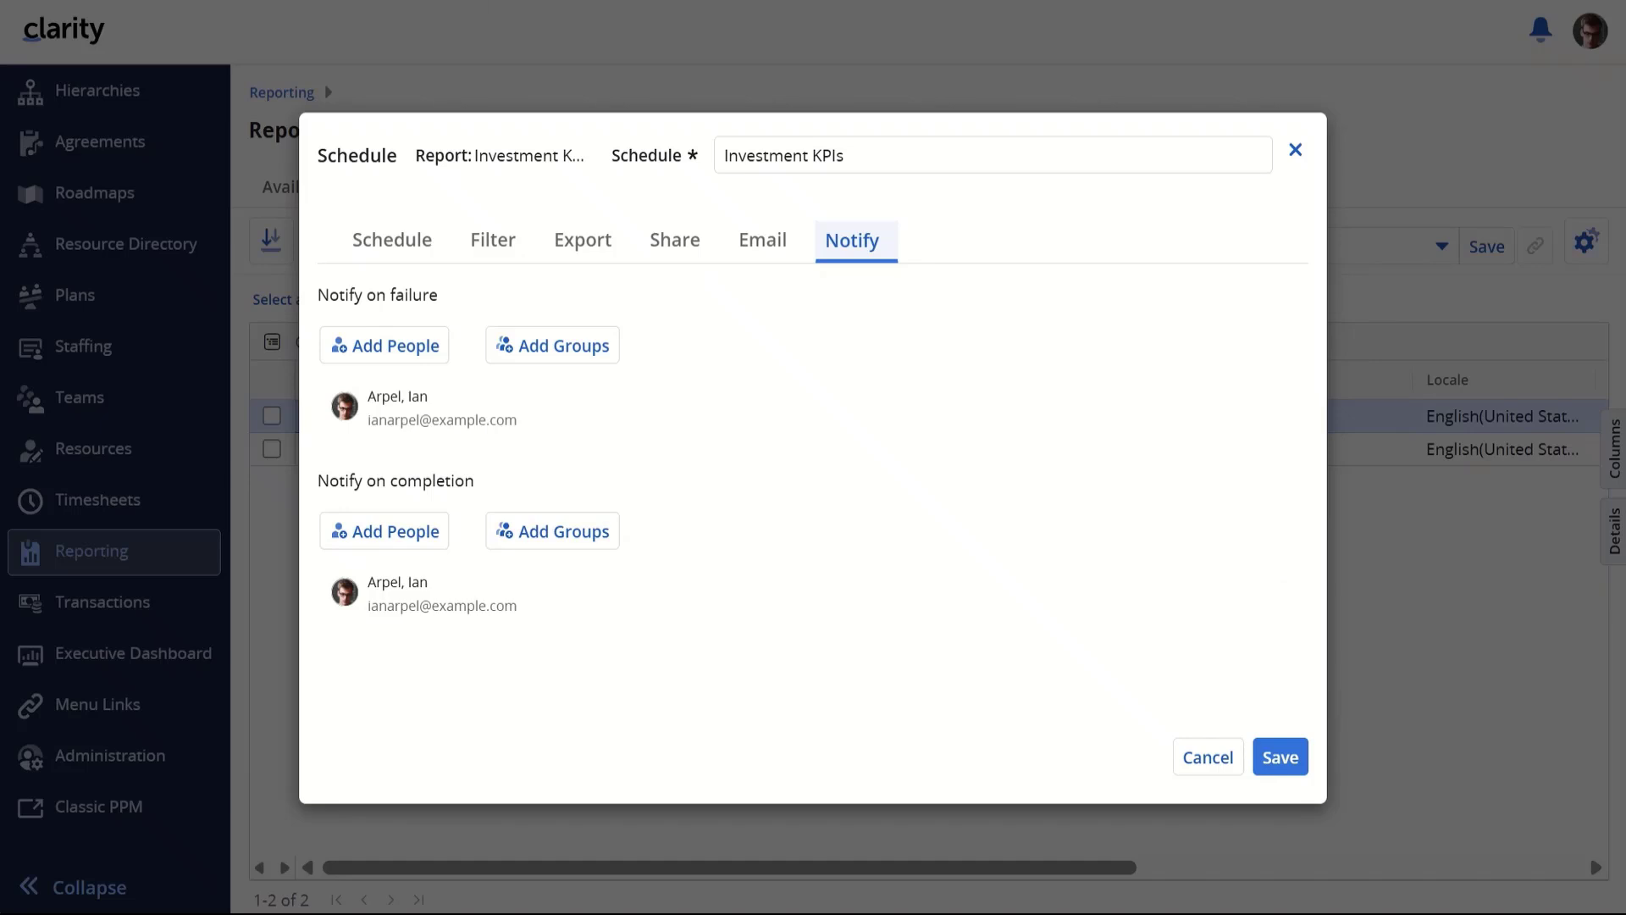
pyautogui.click(414, 541)
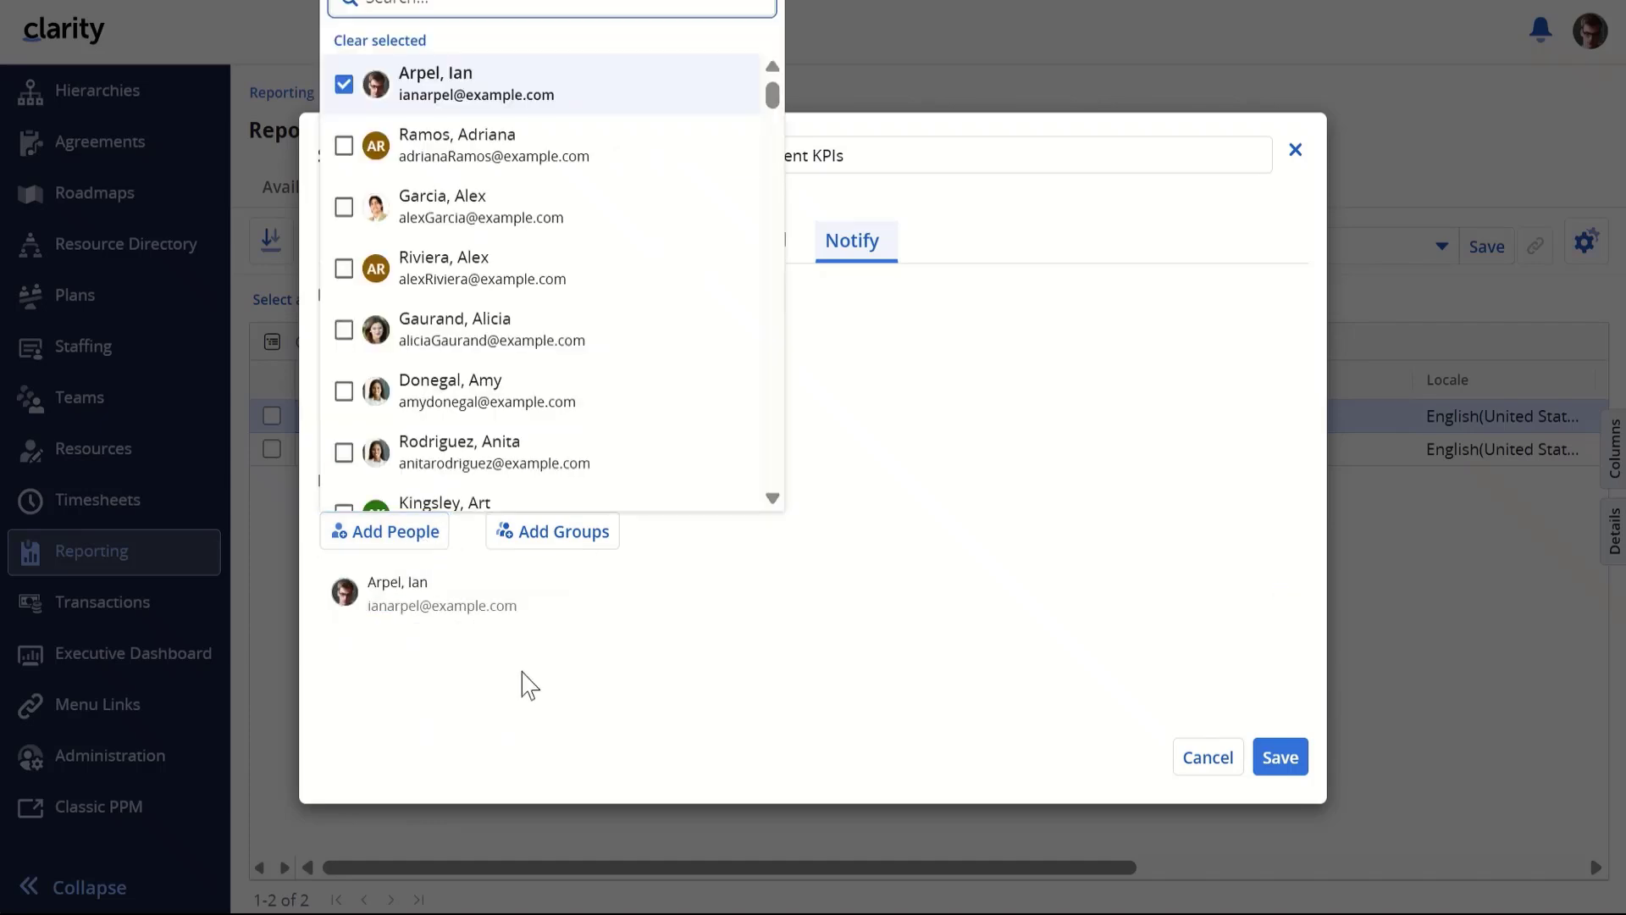
pyautogui.click(554, 690)
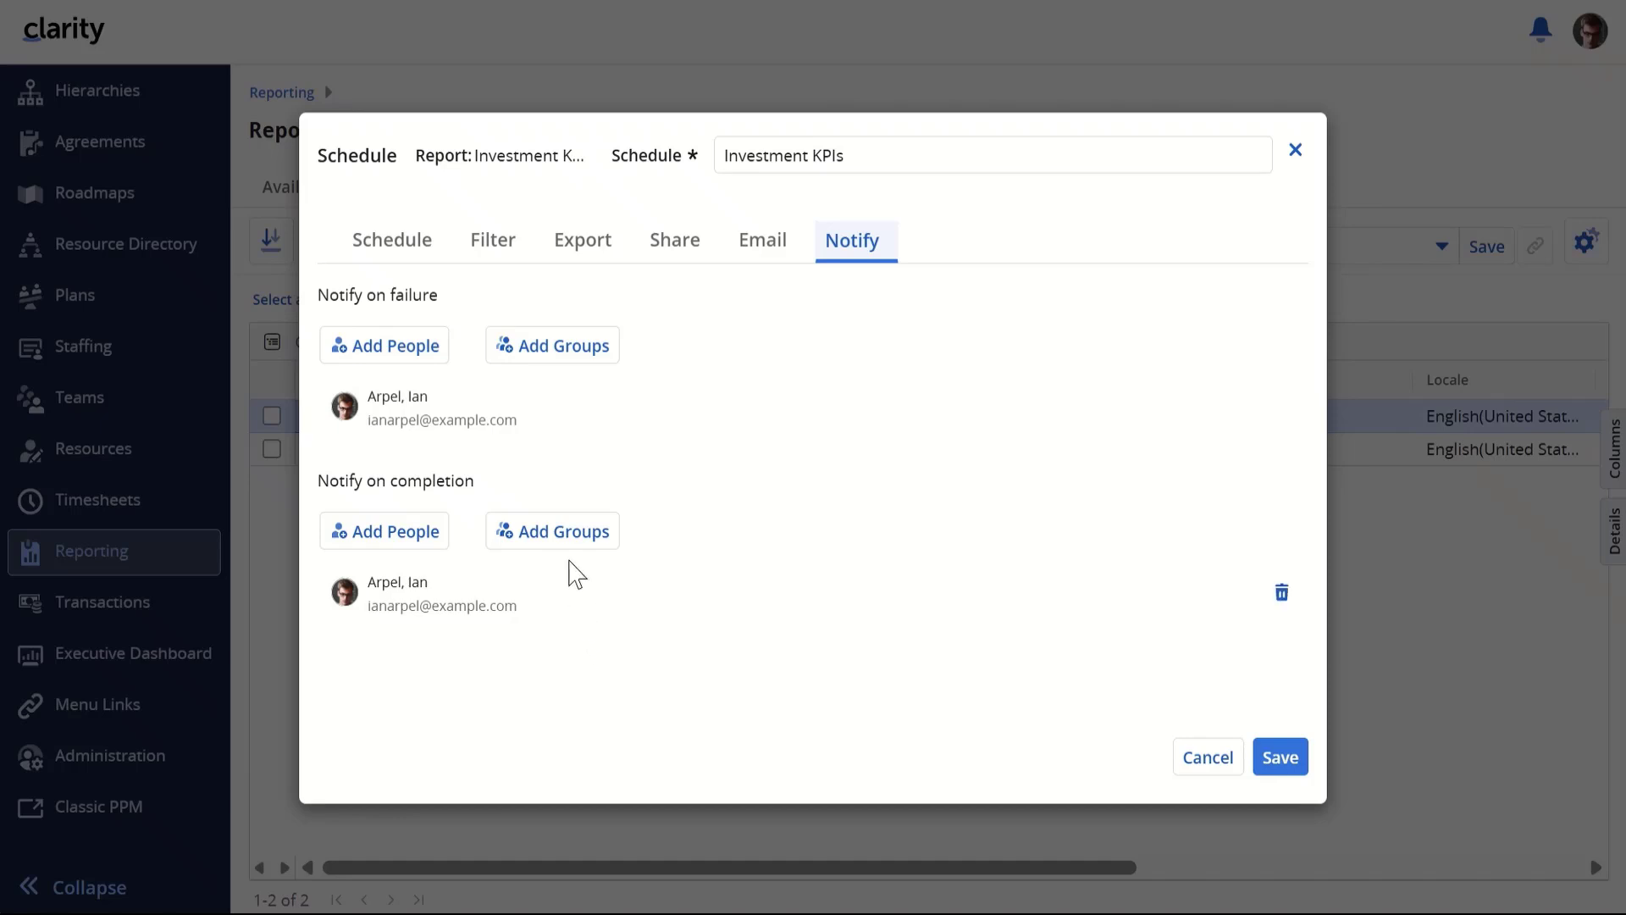
# - View the groups selectable for the Investment KPIs schedule's completion notices, without adding any
pyautogui.click(565, 552)
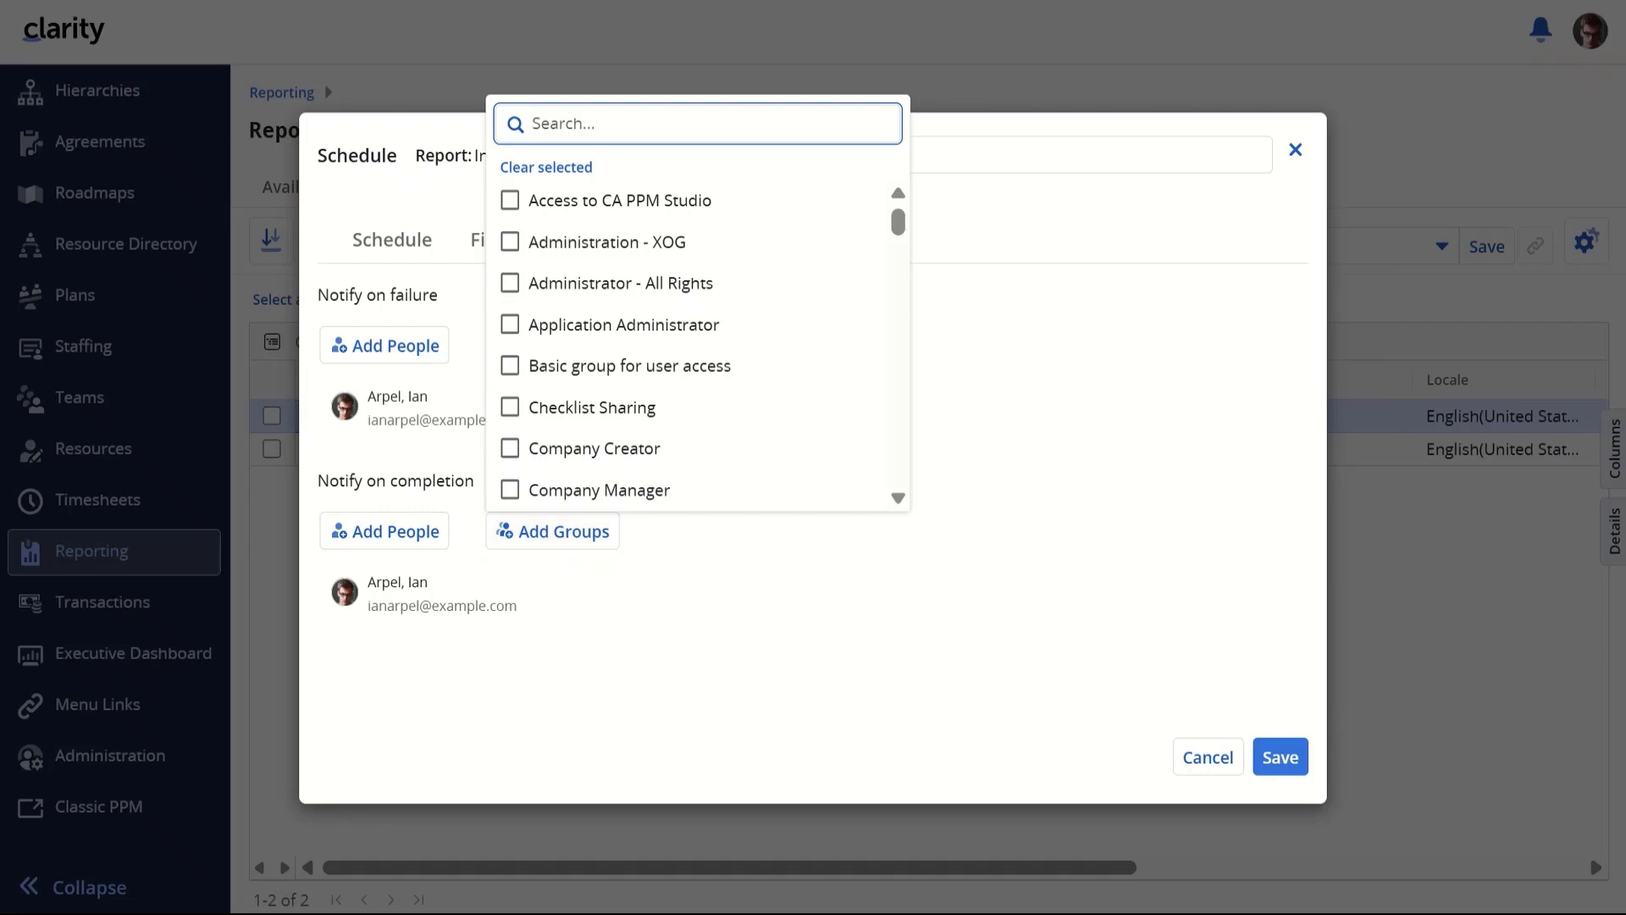
pyautogui.press('Escape')
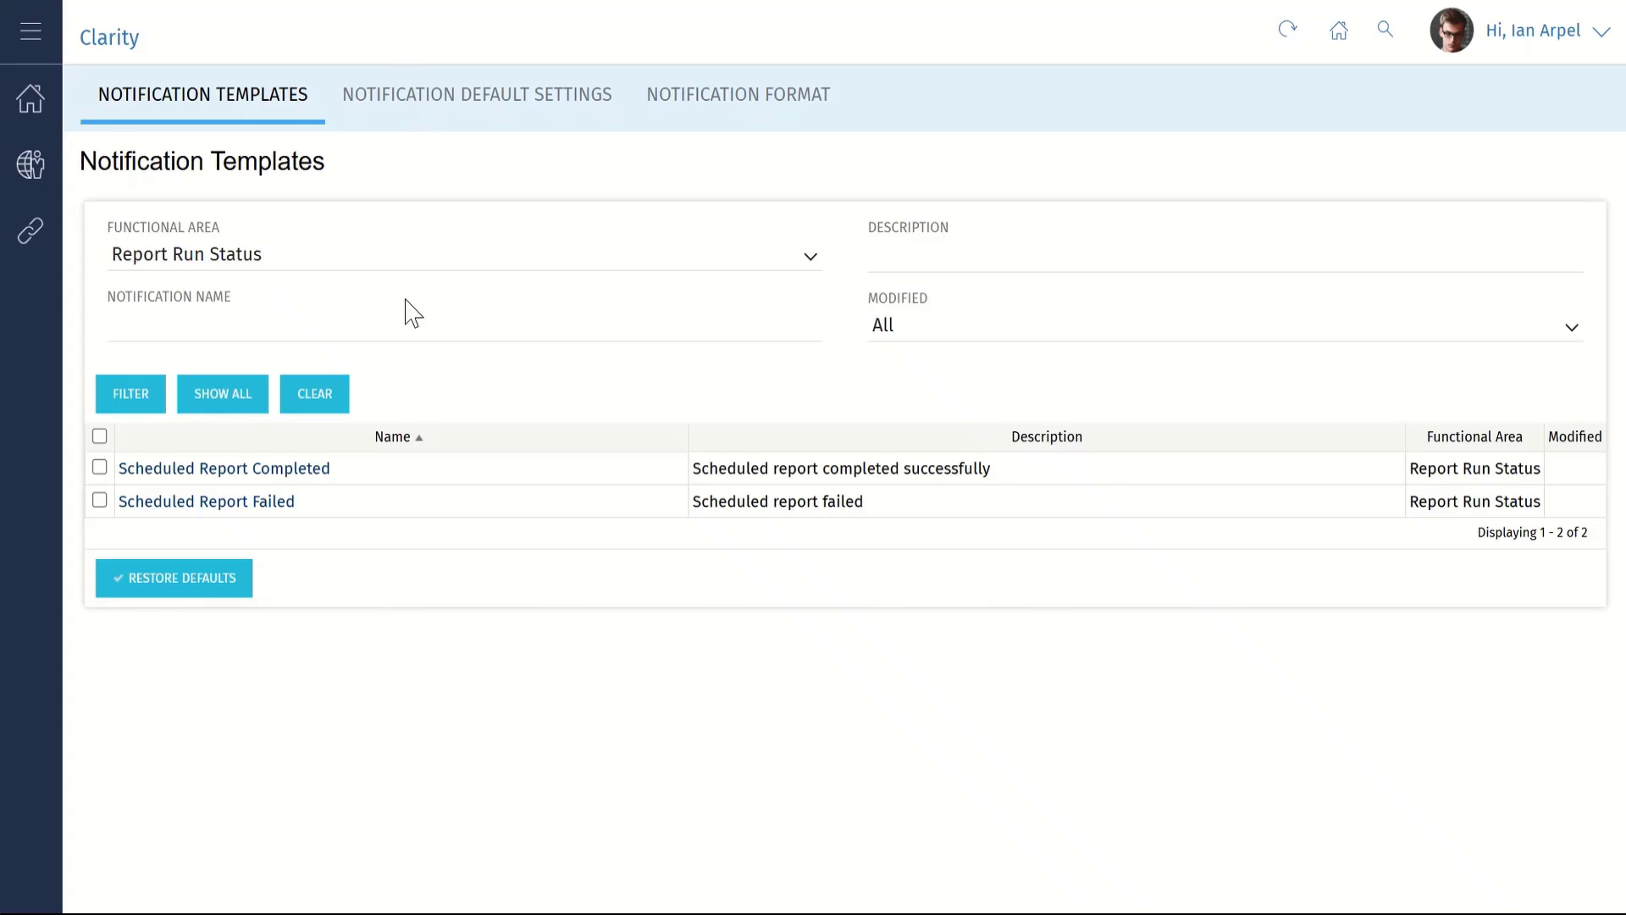
# - Review the subject and body of the Scheduled Report Completed and Scheduled Report Failed notification templates
pyautogui.click(385, 471)
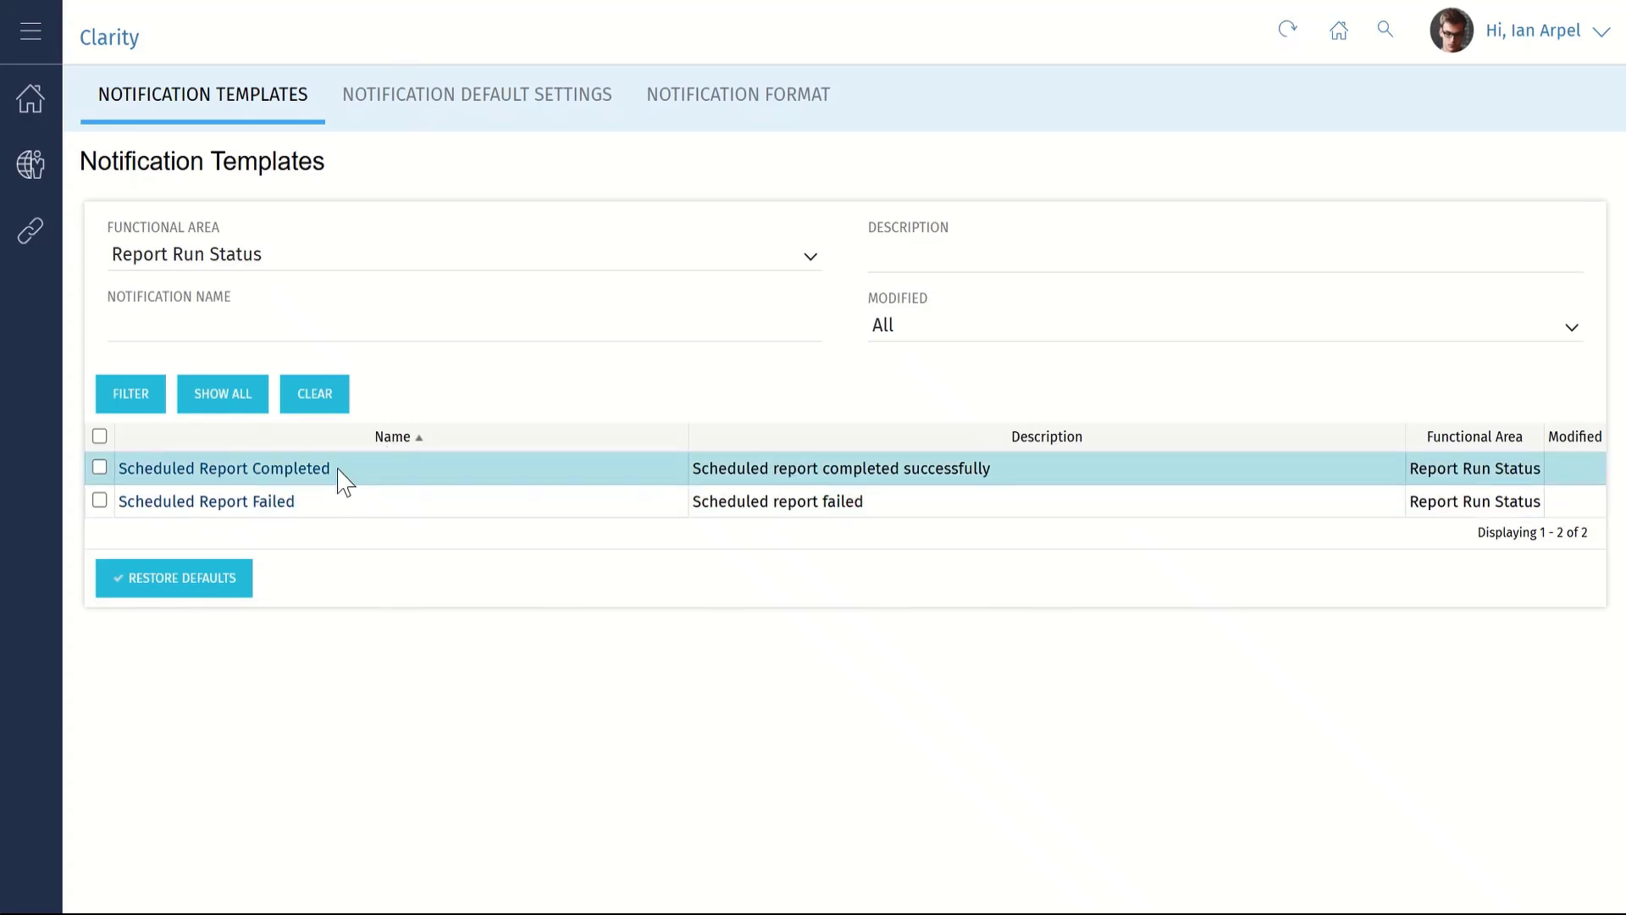
pyautogui.click(347, 505)
pyautogui.click(210, 468)
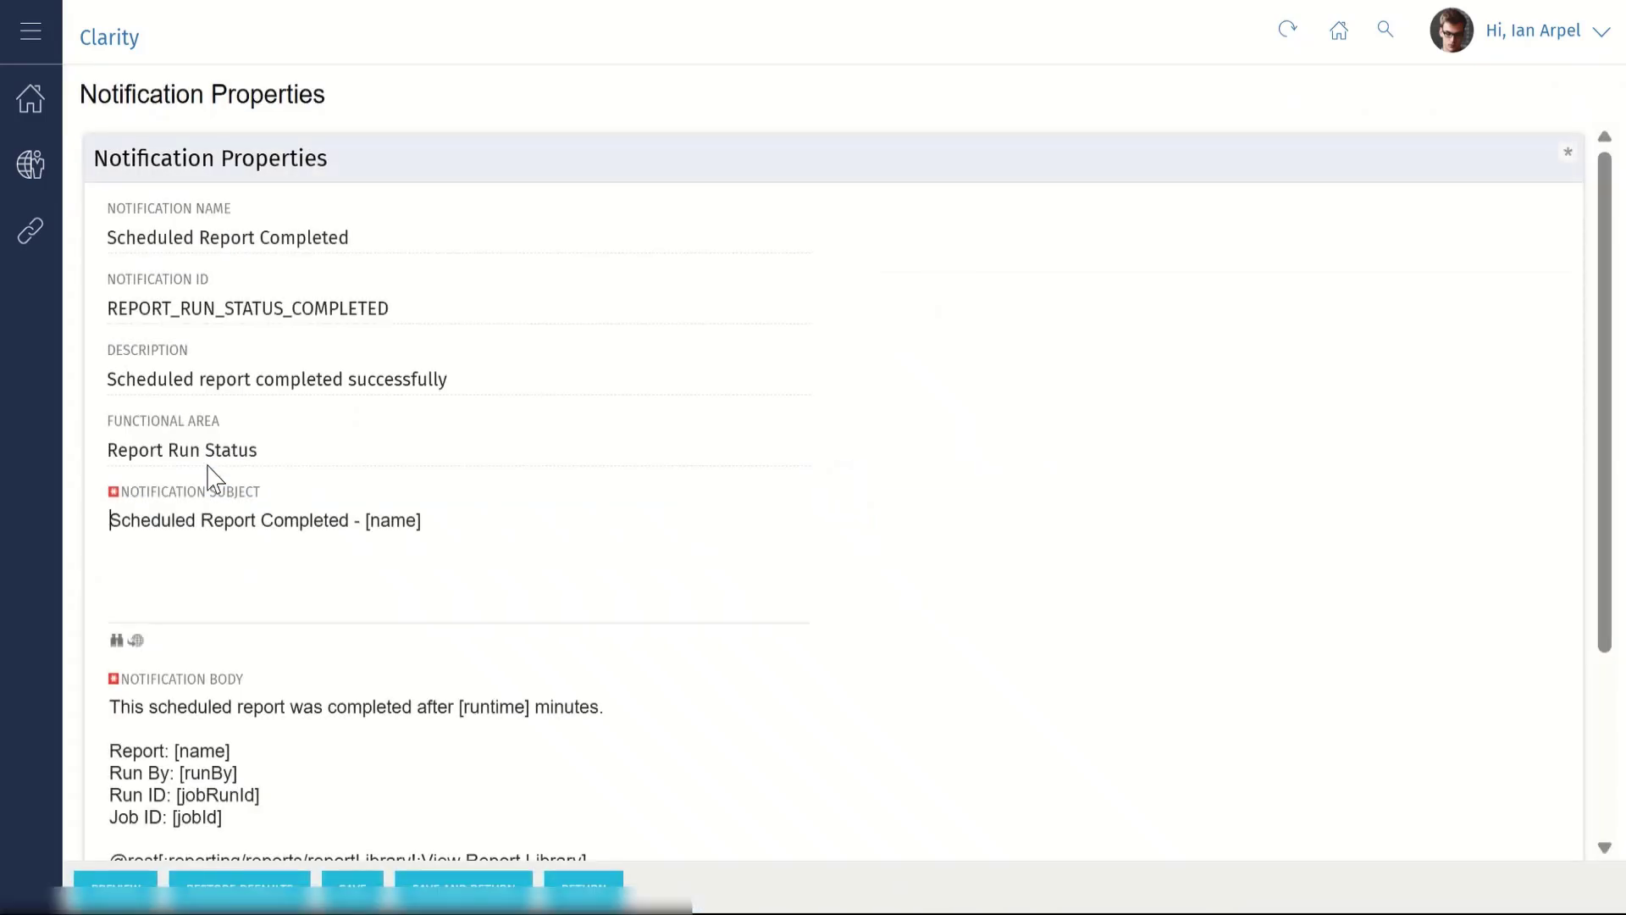
pyautogui.scroll(-2, 531, 500)
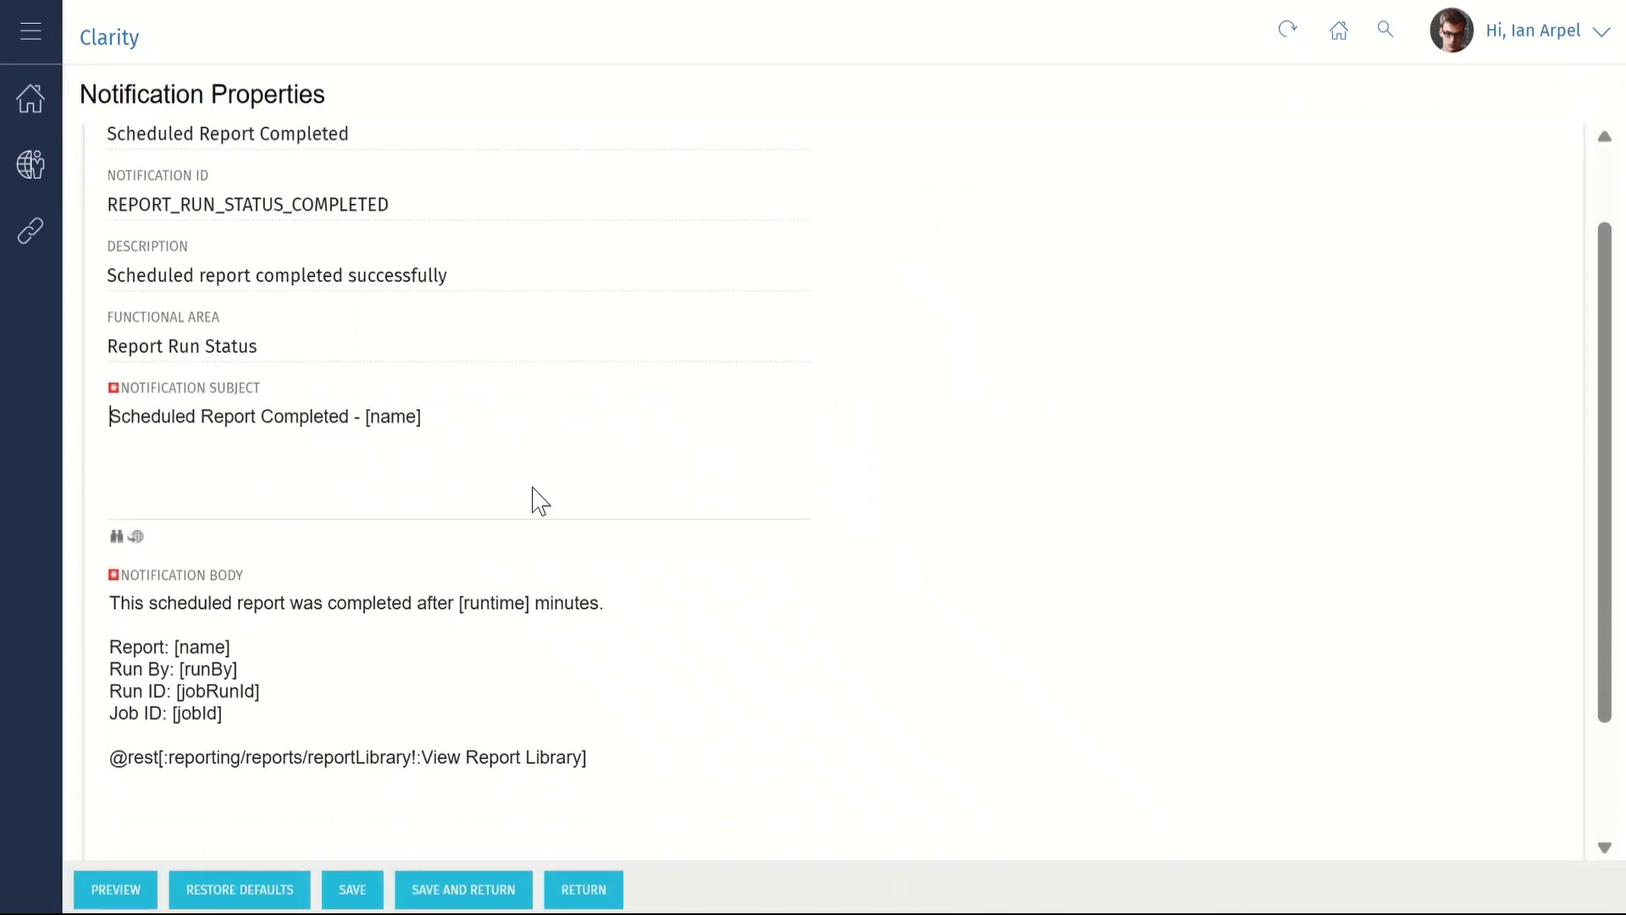
pyautogui.scroll(-2, 534, 500)
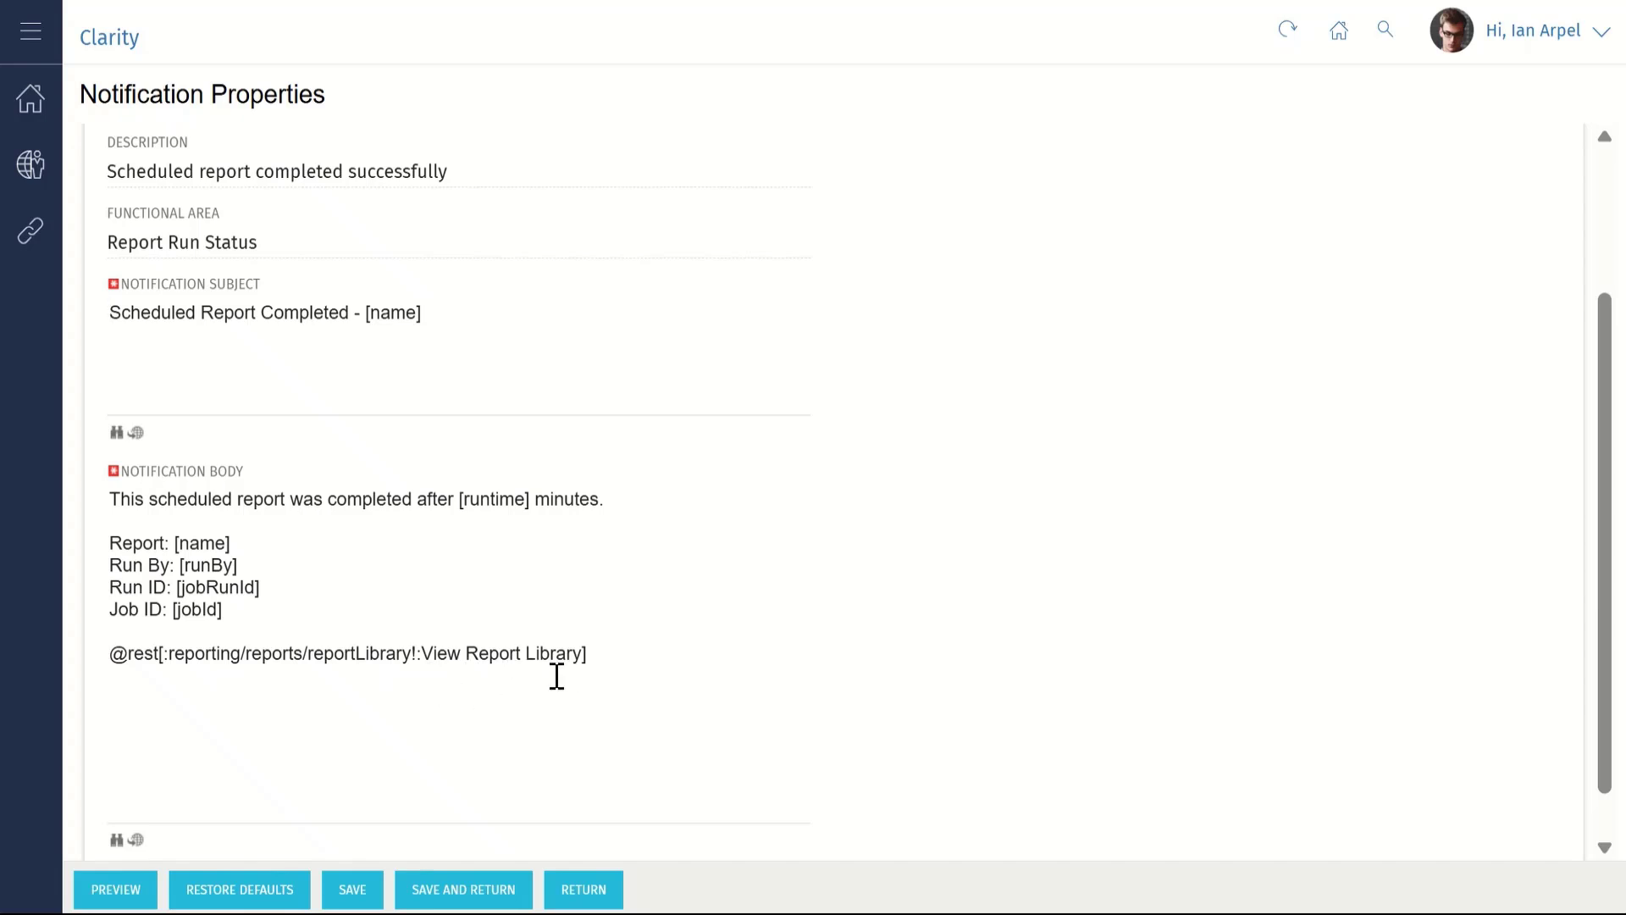
pyautogui.click(591, 895)
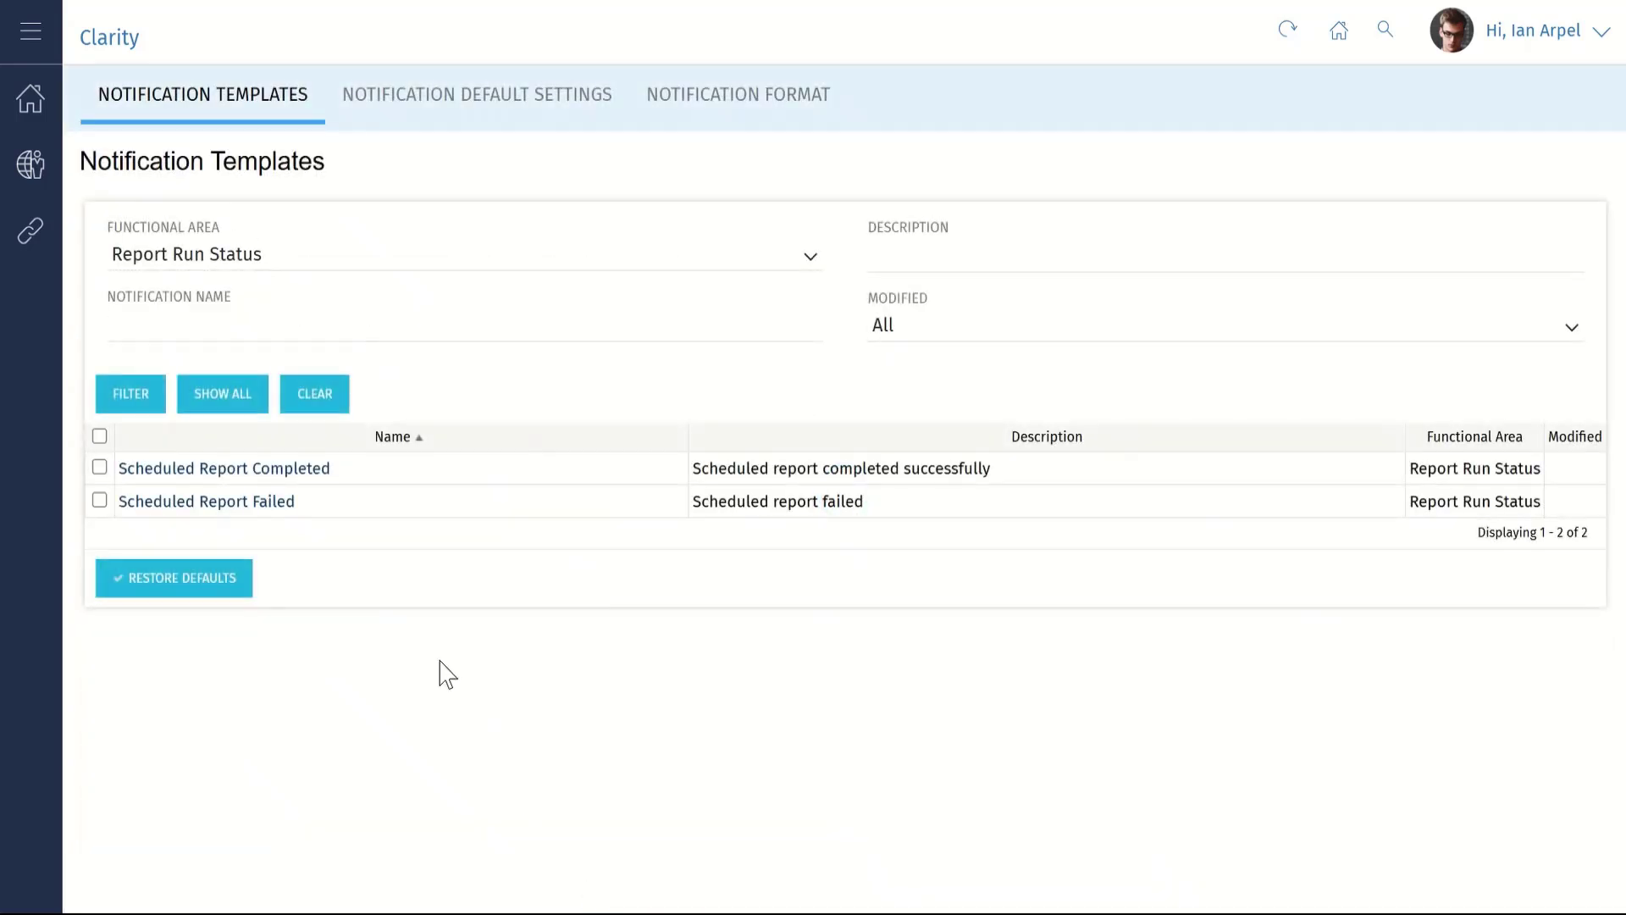
pyautogui.click(239, 502)
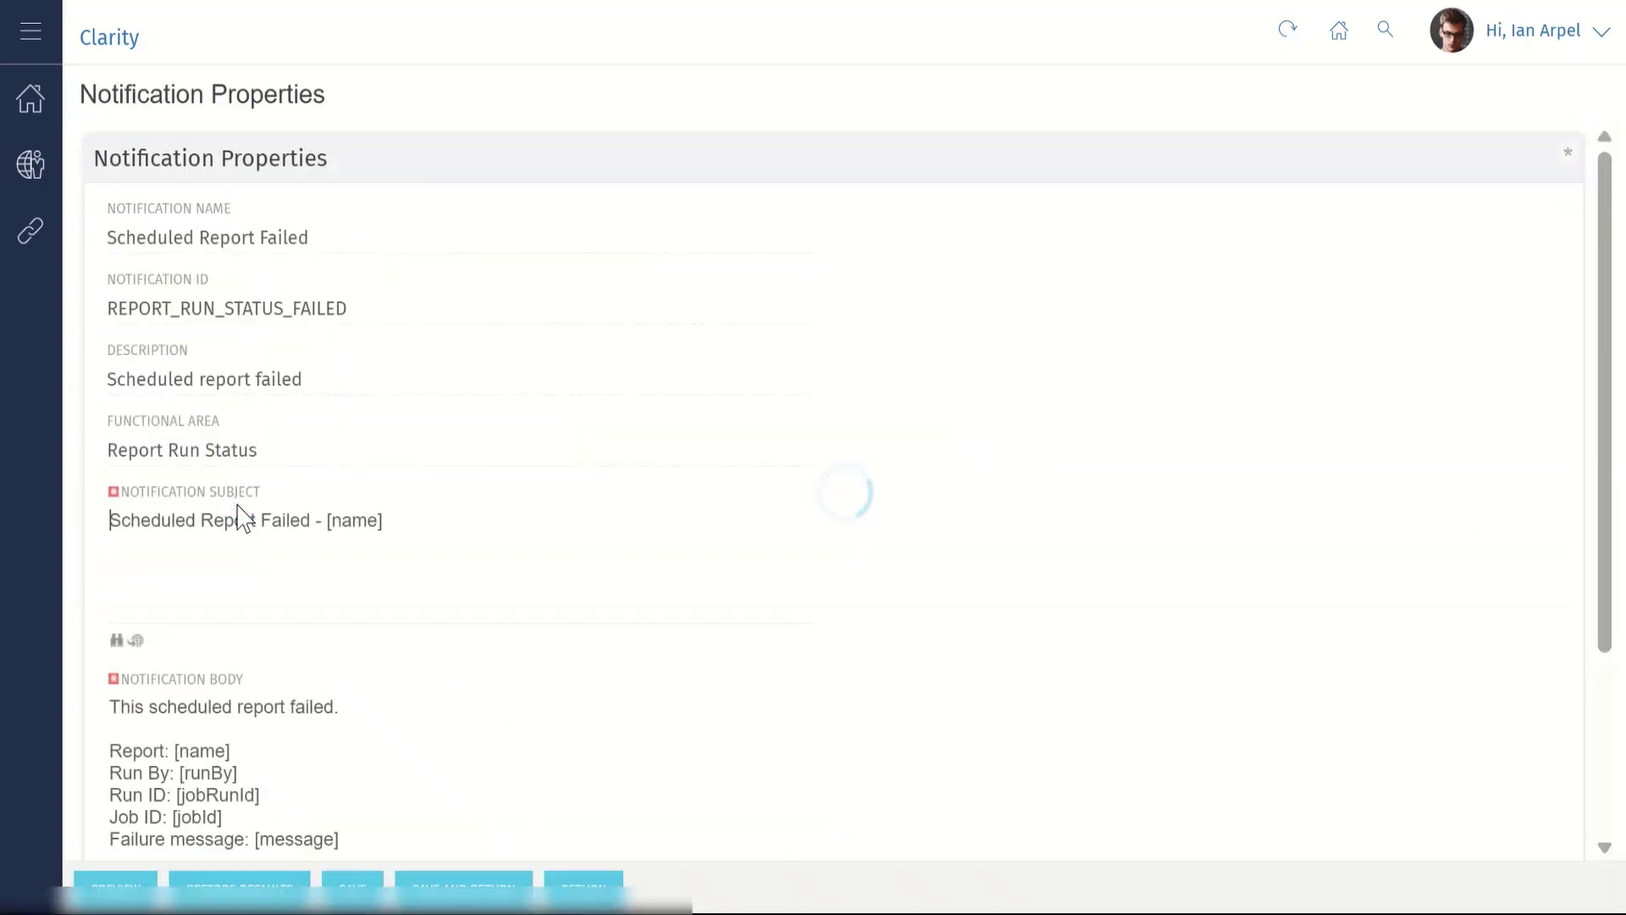
pyautogui.scroll(-2, 491, 557)
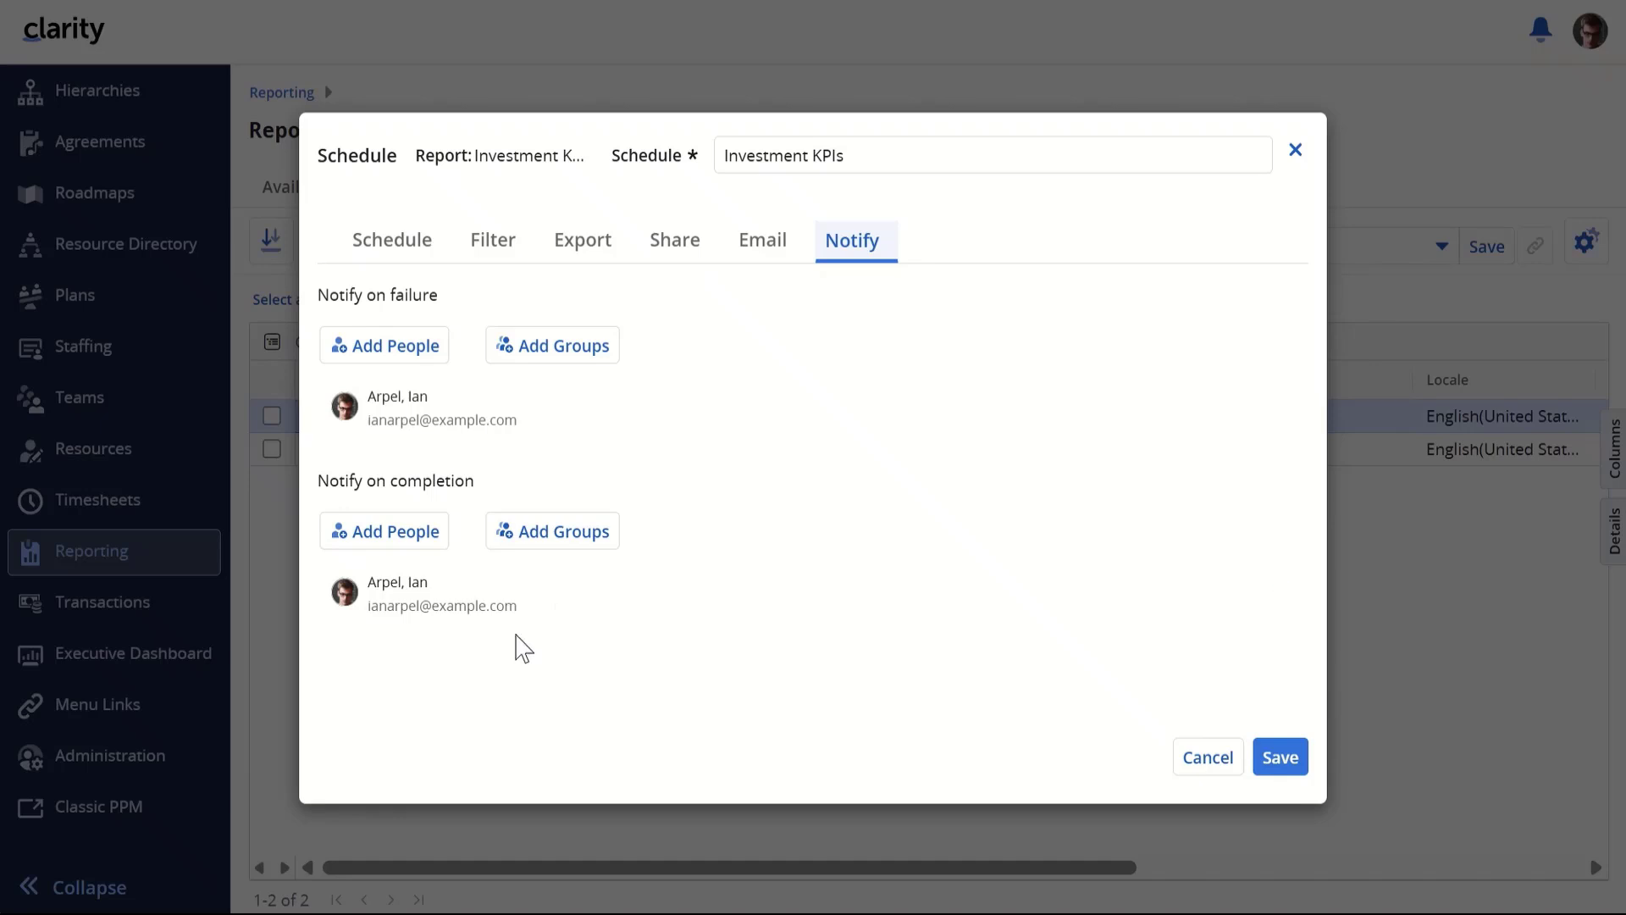
# - Open the Investment KPIs completion notification in Clarity and follow its View Report Library link
pyautogui.moveTo(532, 639)
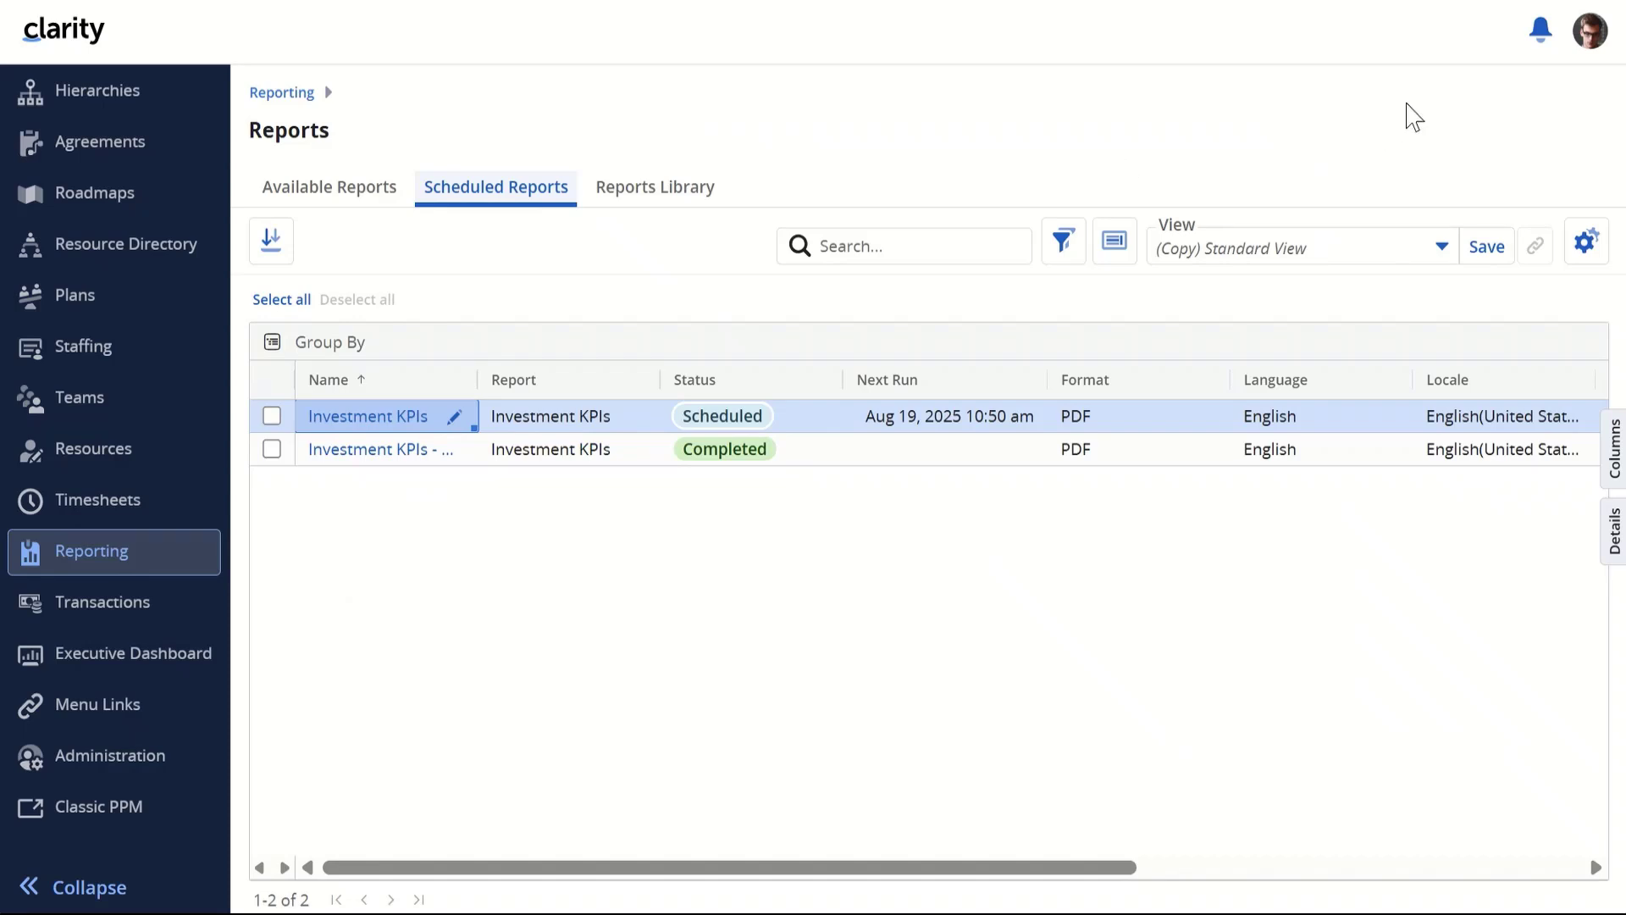
pyautogui.click(1542, 36)
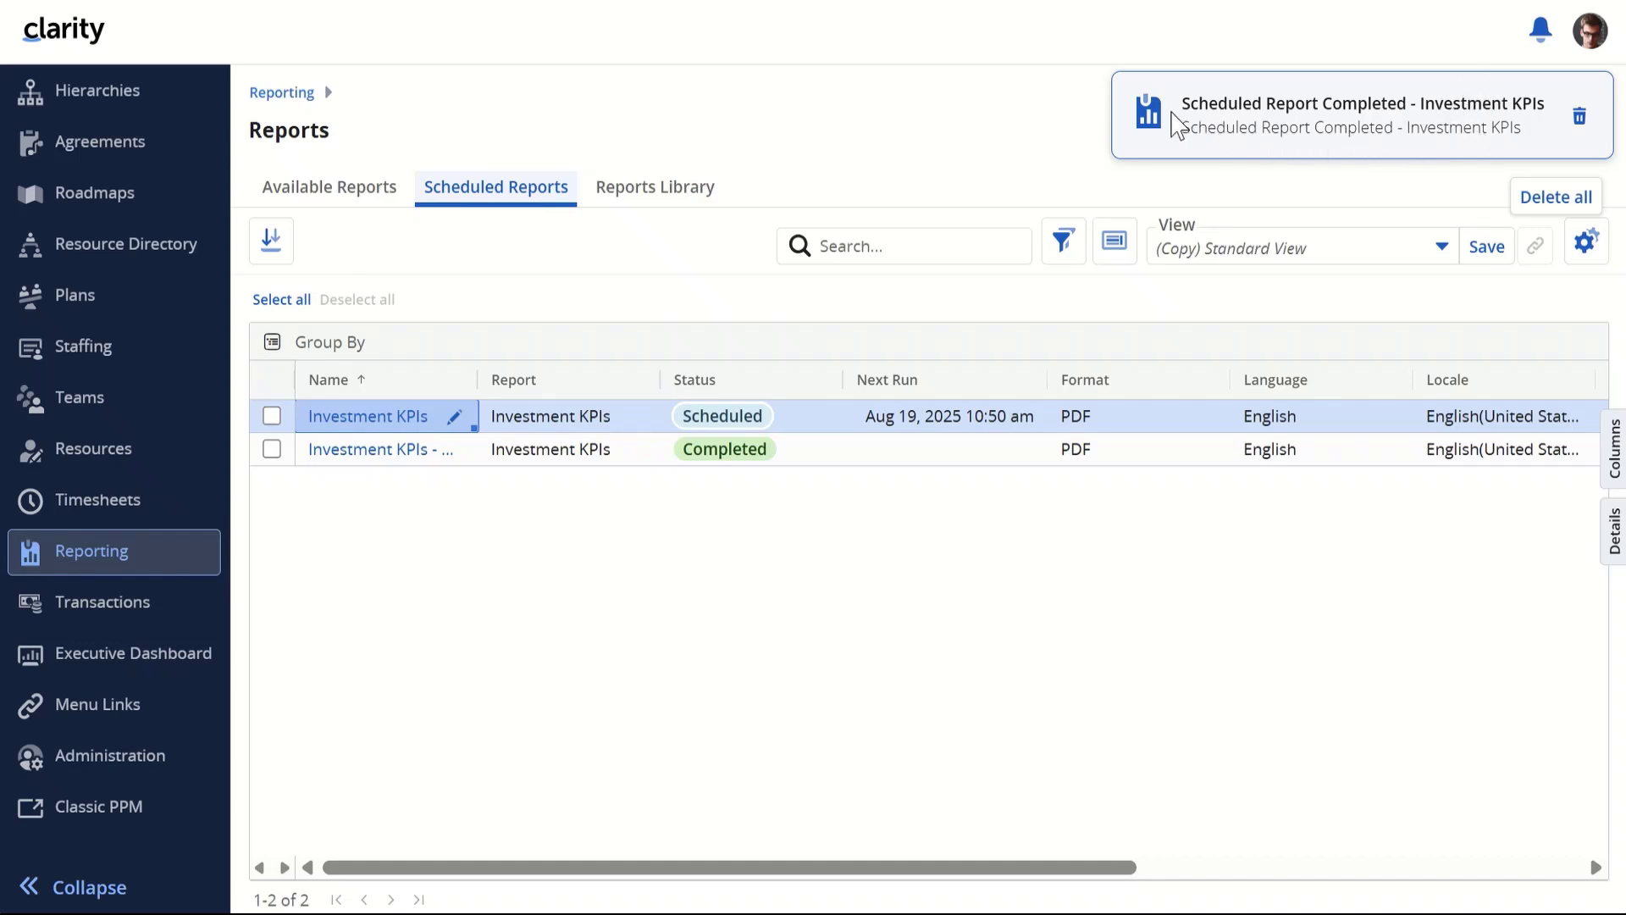
pyautogui.click(1152, 118)
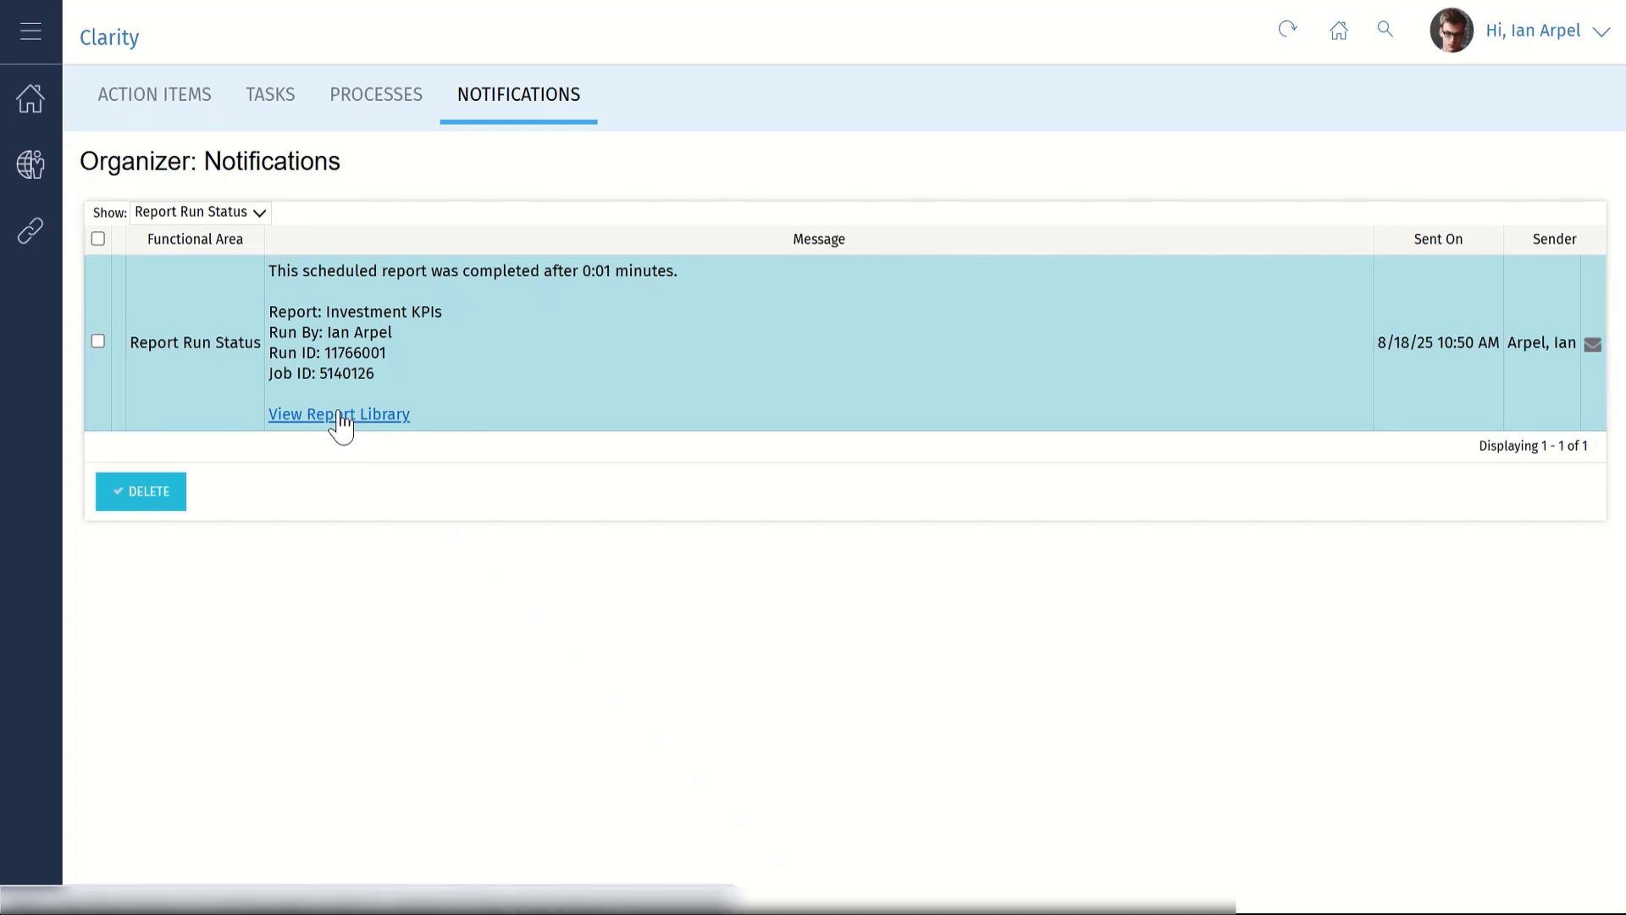
pyautogui.rightClick(342, 417)
pyautogui.click(315, 415)
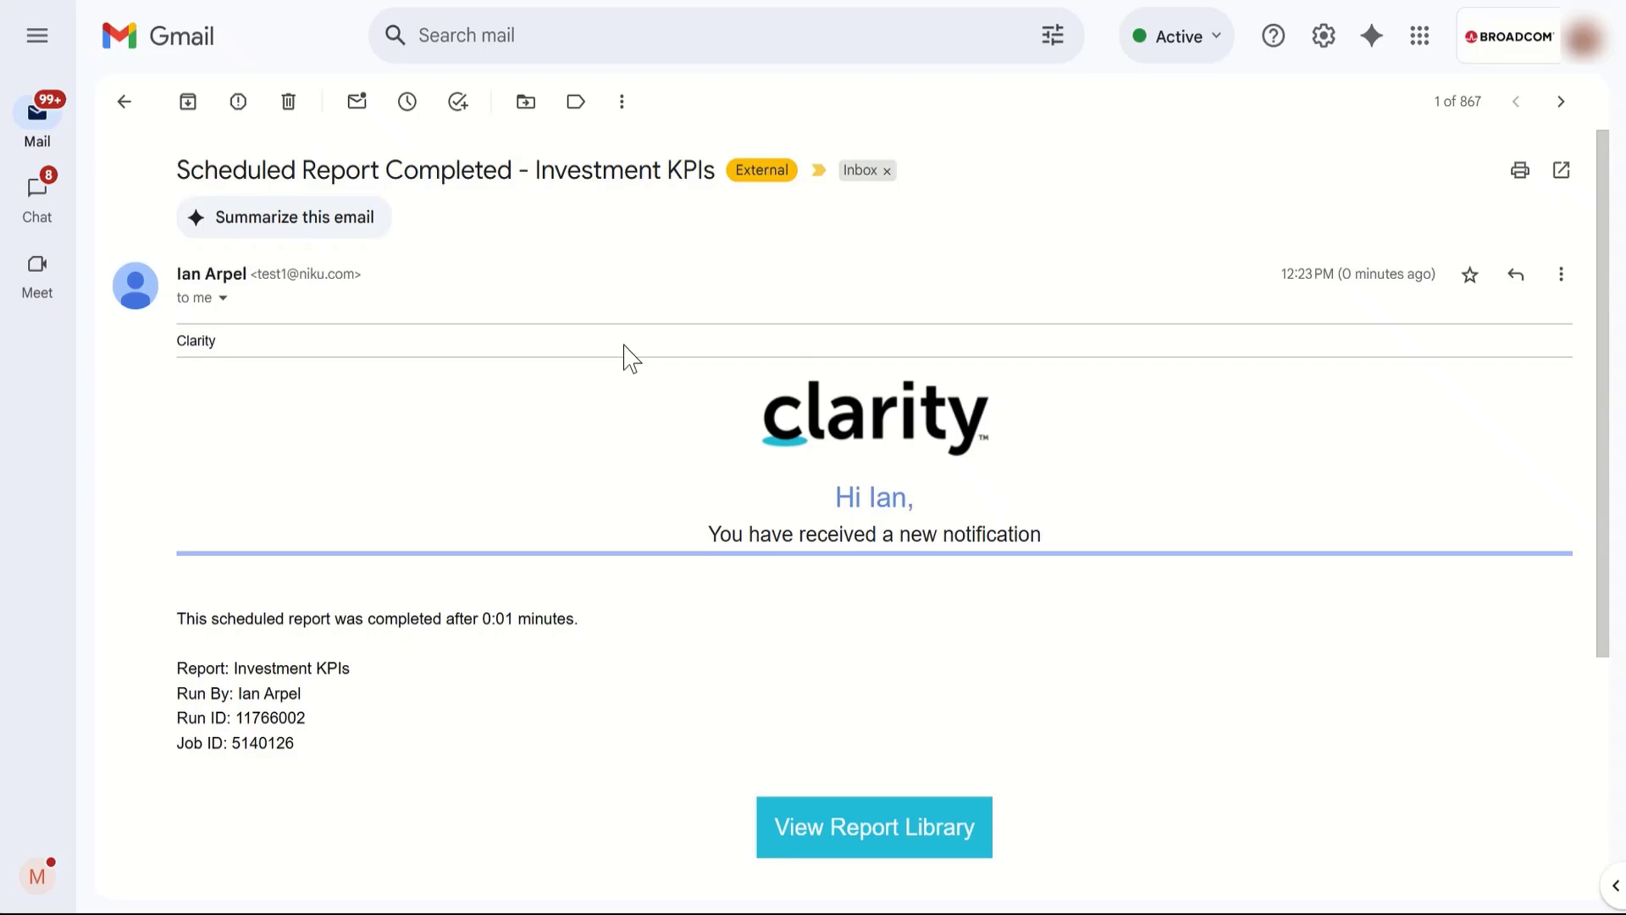
# - Switch to Gmail, read through the Investment KPIs completion email and open its report library link
pyautogui.scroll(-3, 631, 358)
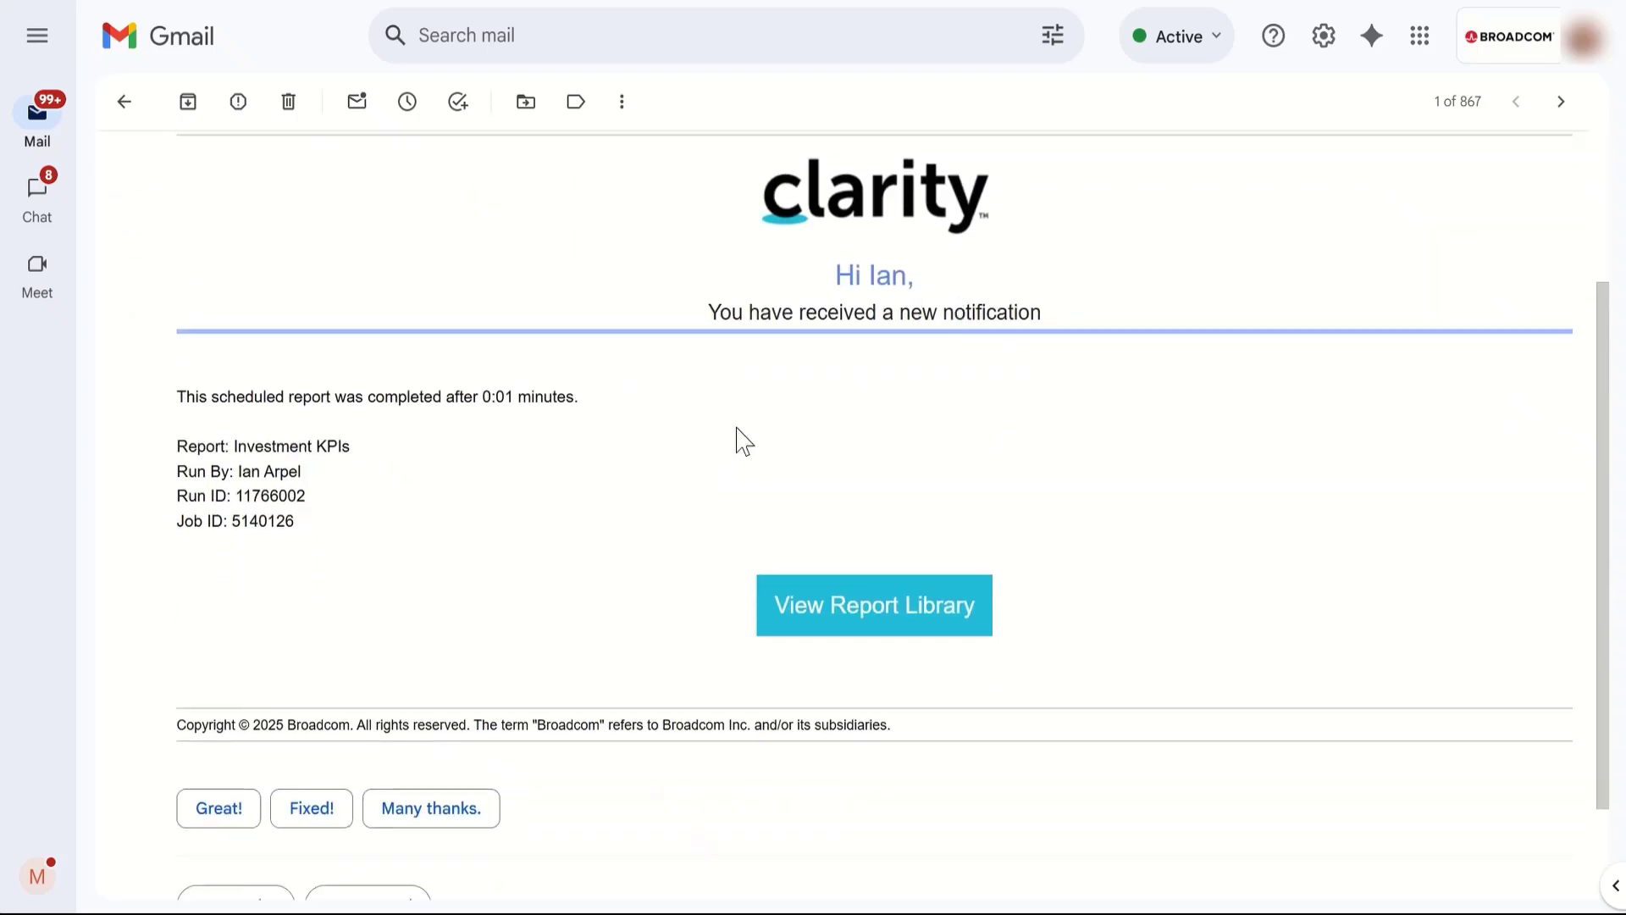
pyautogui.scroll(-1, 700, 461)
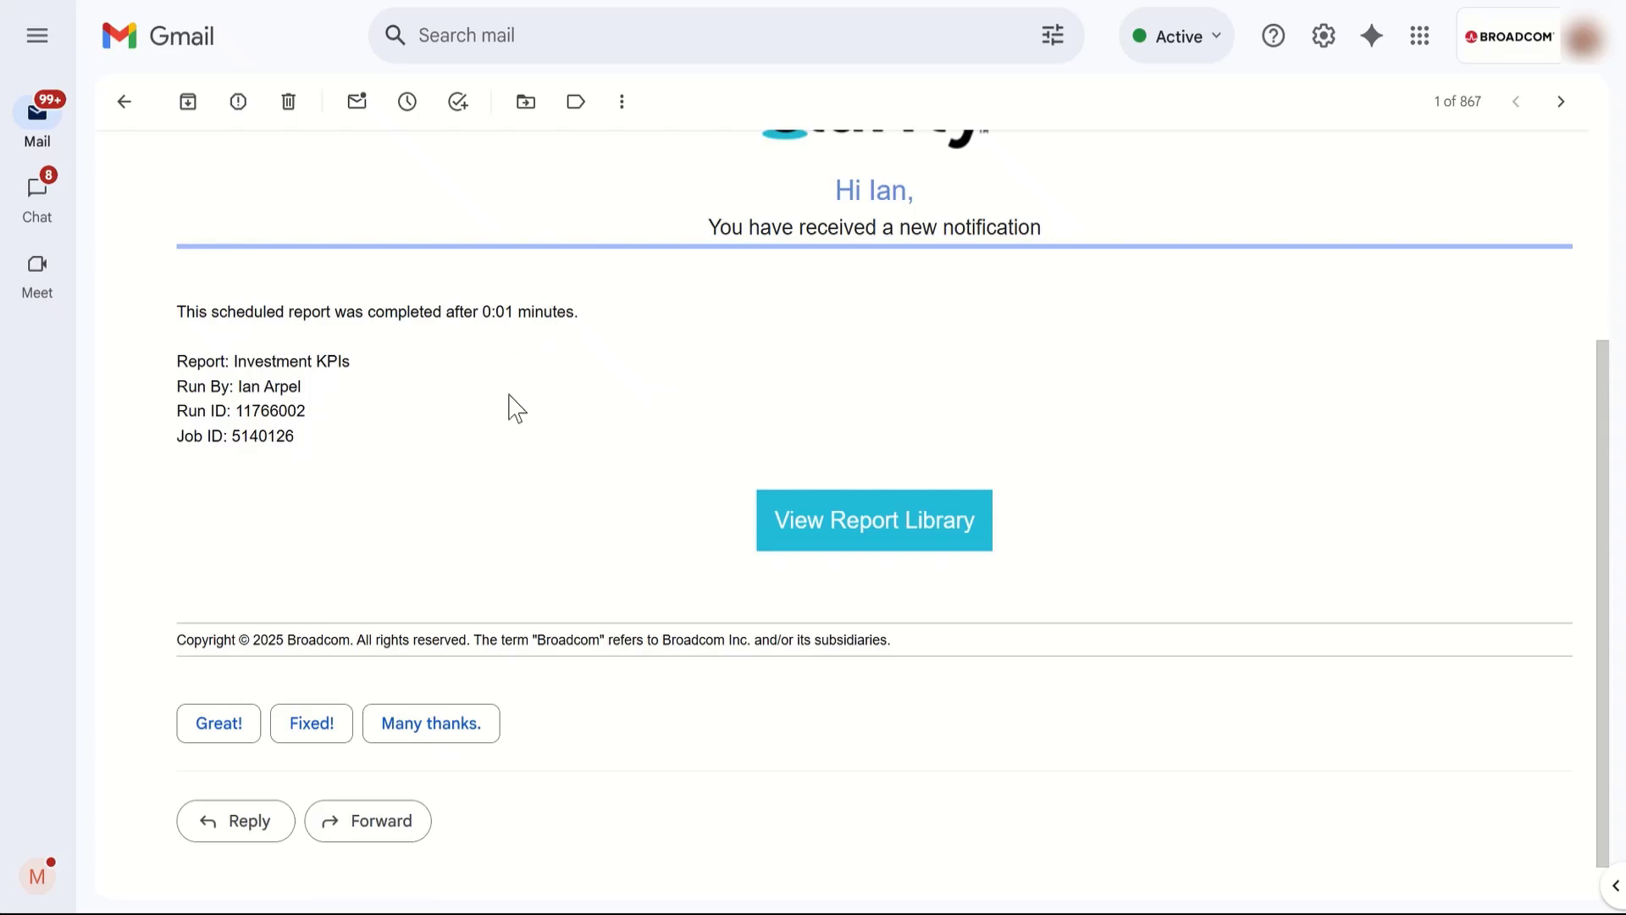
pyautogui.scroll(-1, 508, 406)
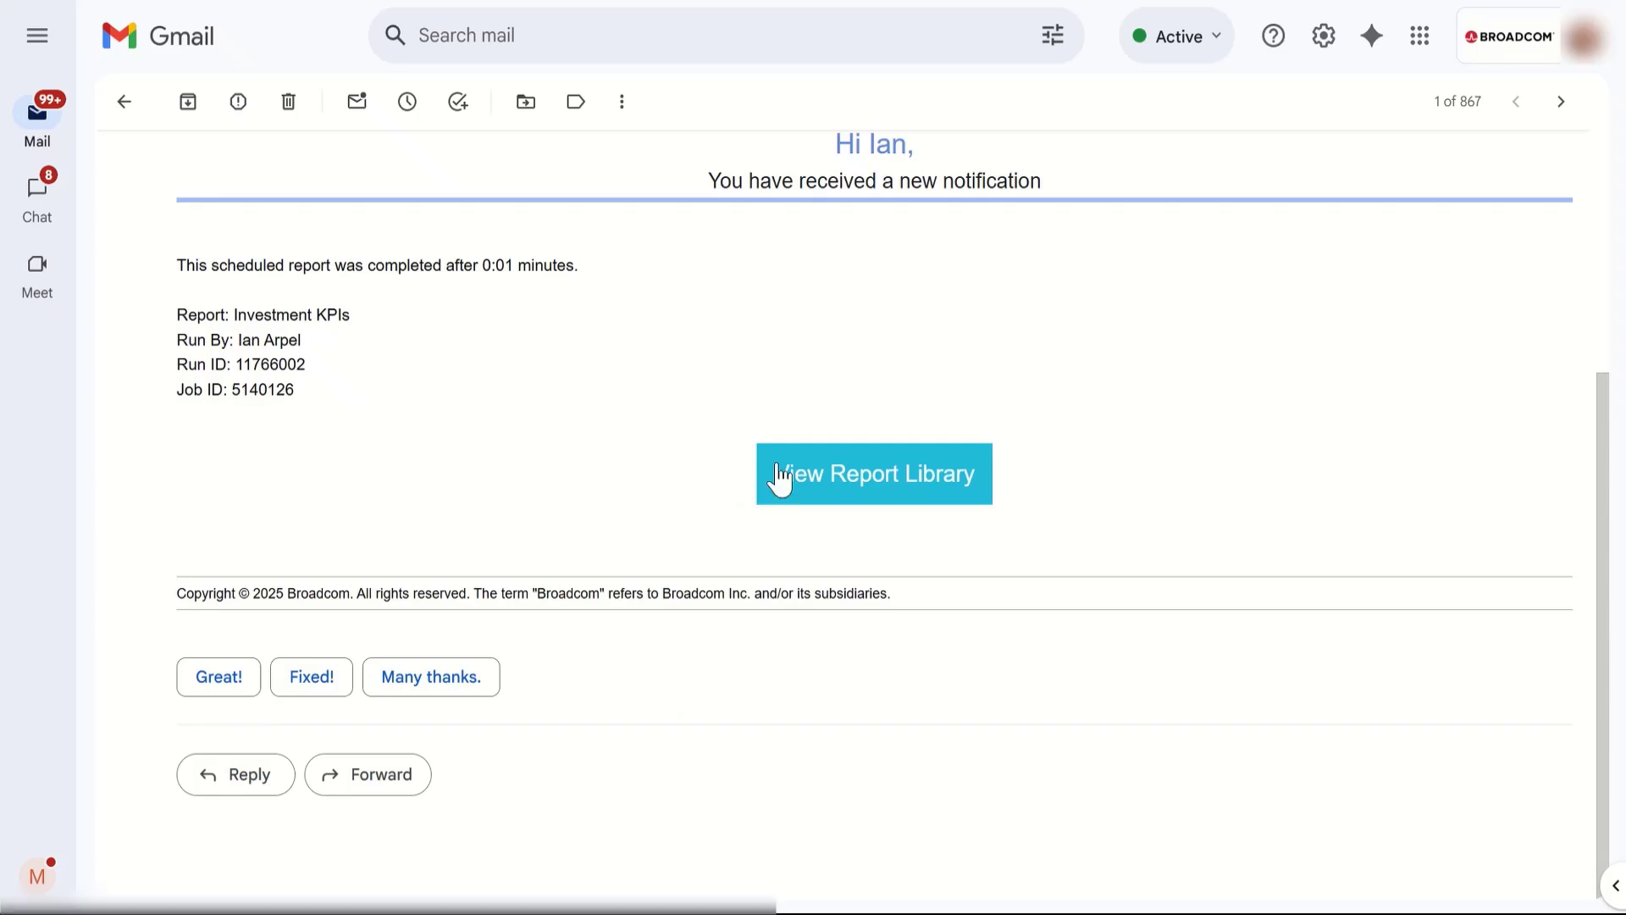
pyautogui.click(880, 482)
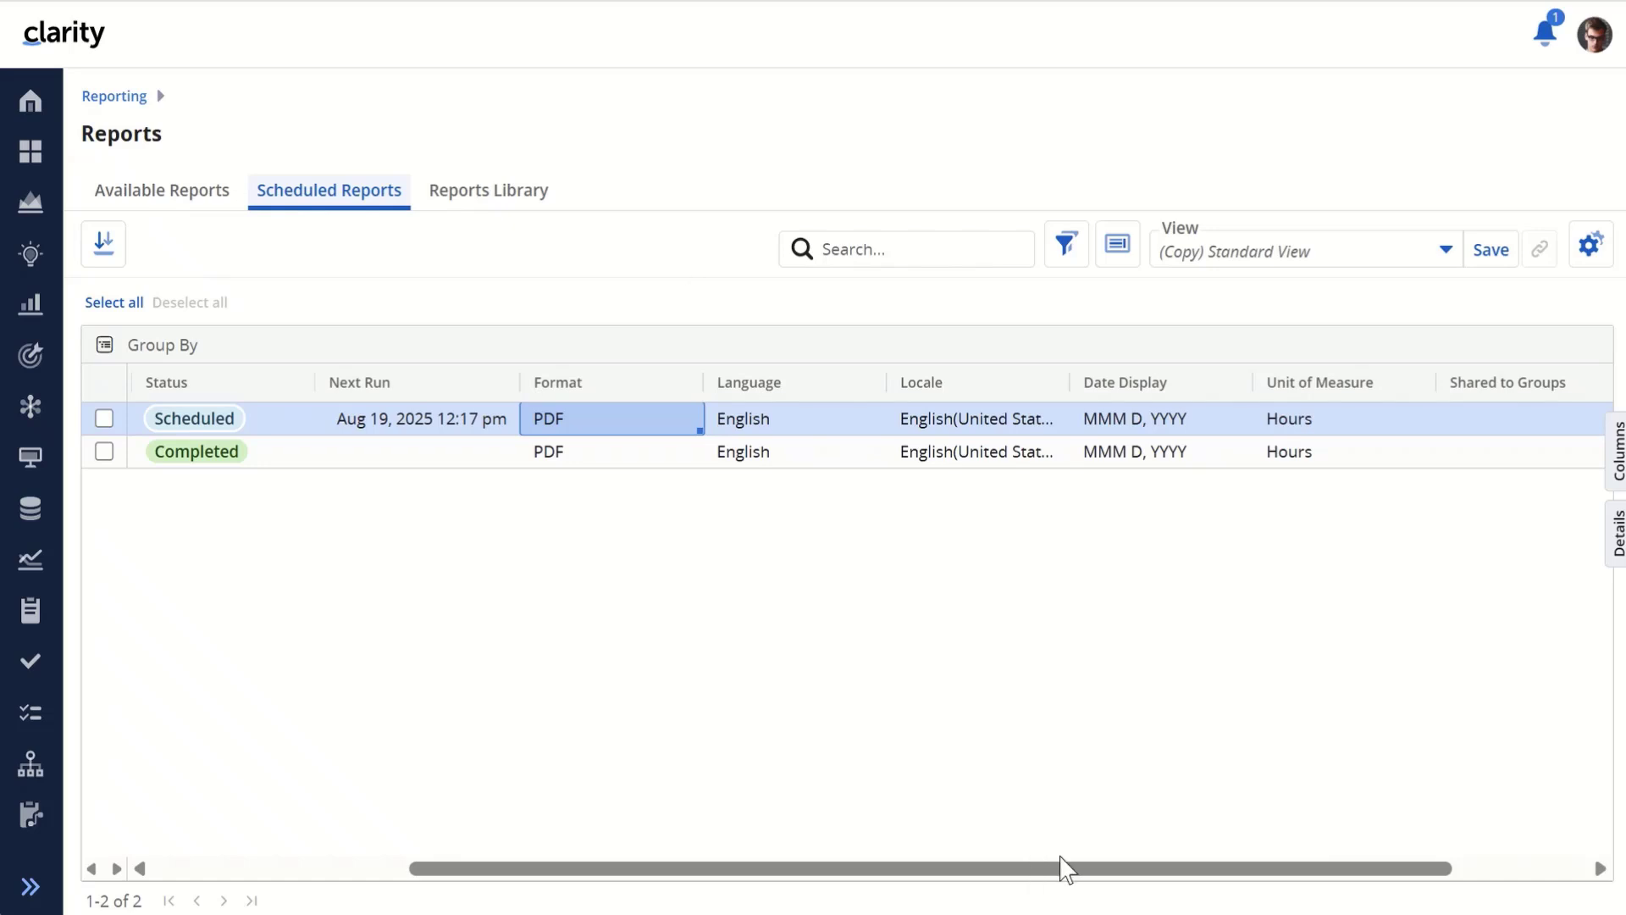
# - Examine the columns of the scheduled reports grid and the list of fields that can be added to it
pyautogui.click(1615, 542)
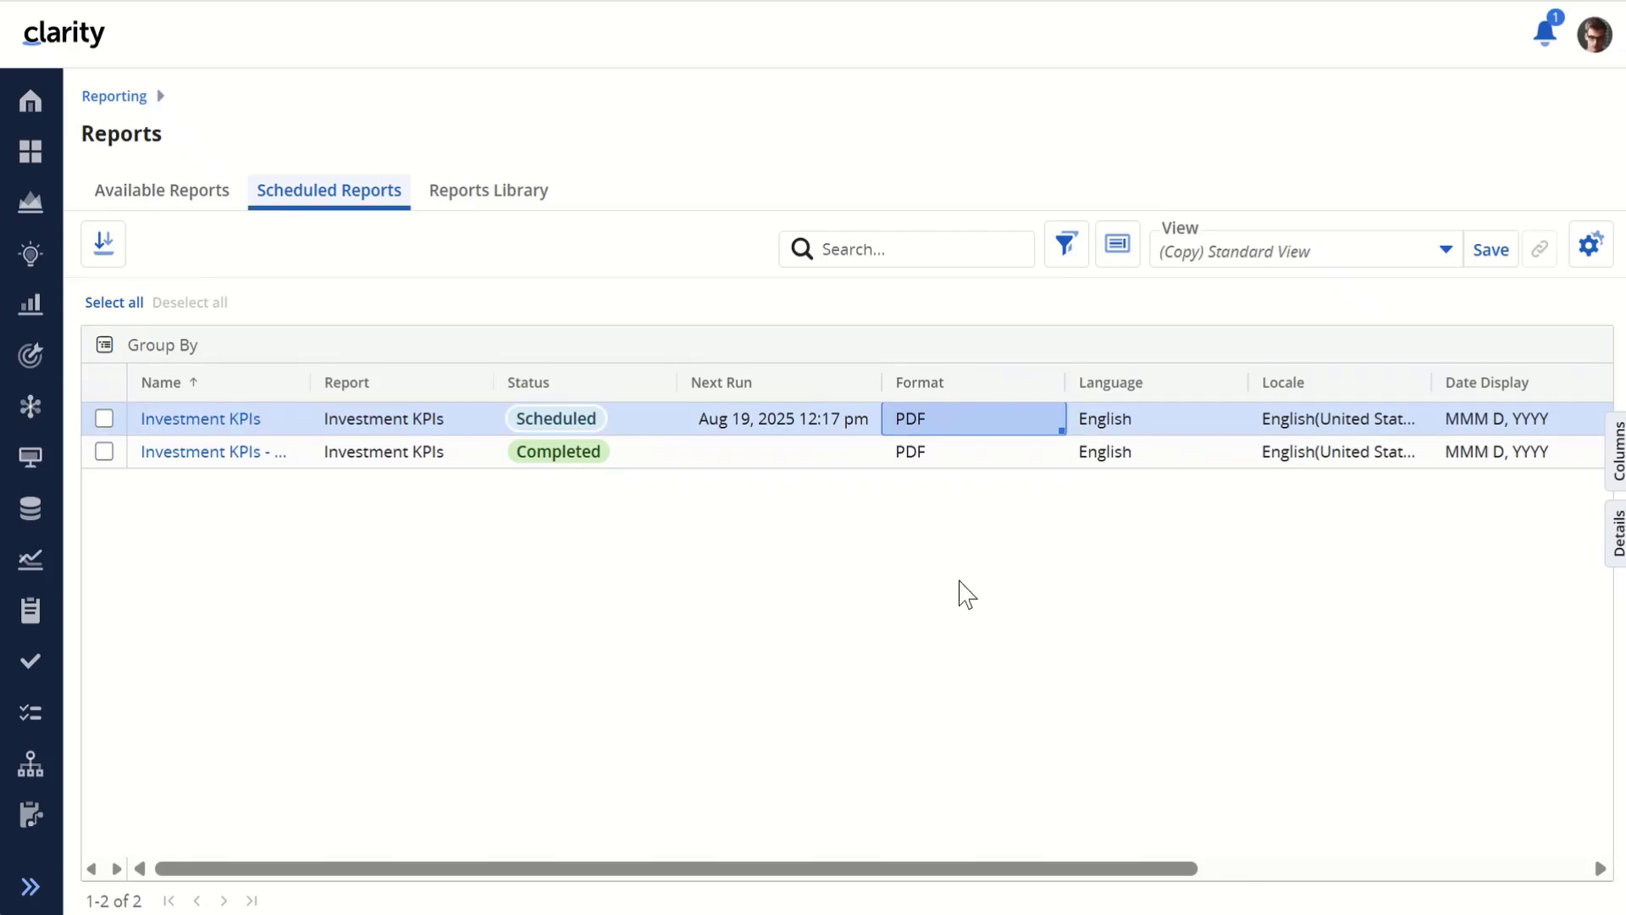
pyautogui.hscroll(3, 962, 592)
pyautogui.hscroll(1, 963, 592)
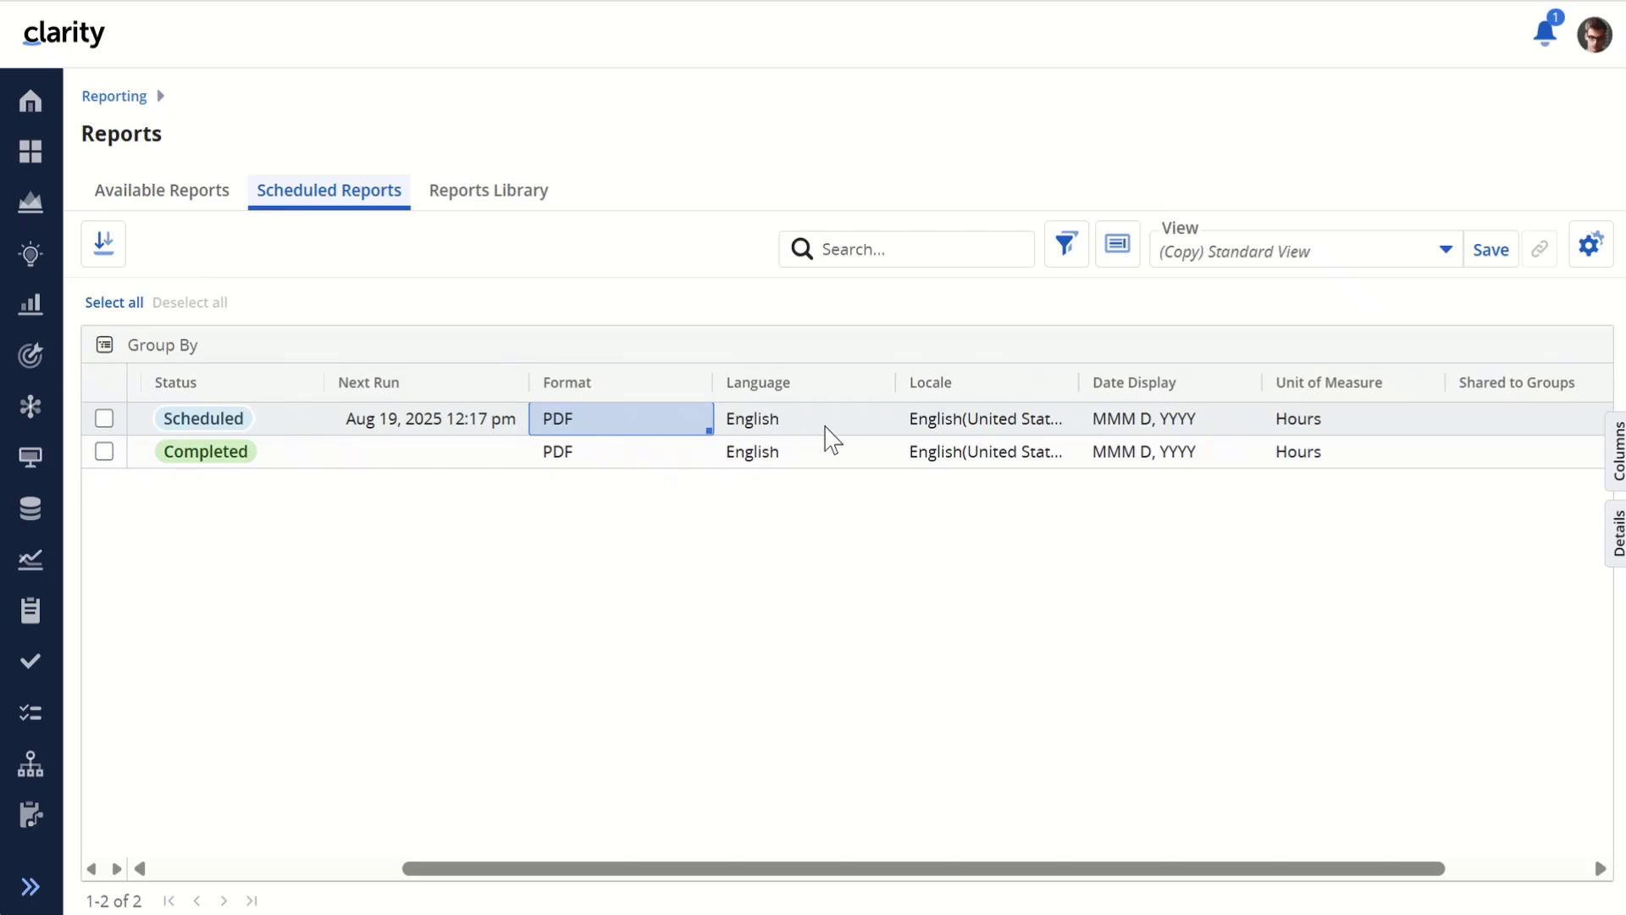
pyautogui.hscroll(4, 1136, 417)
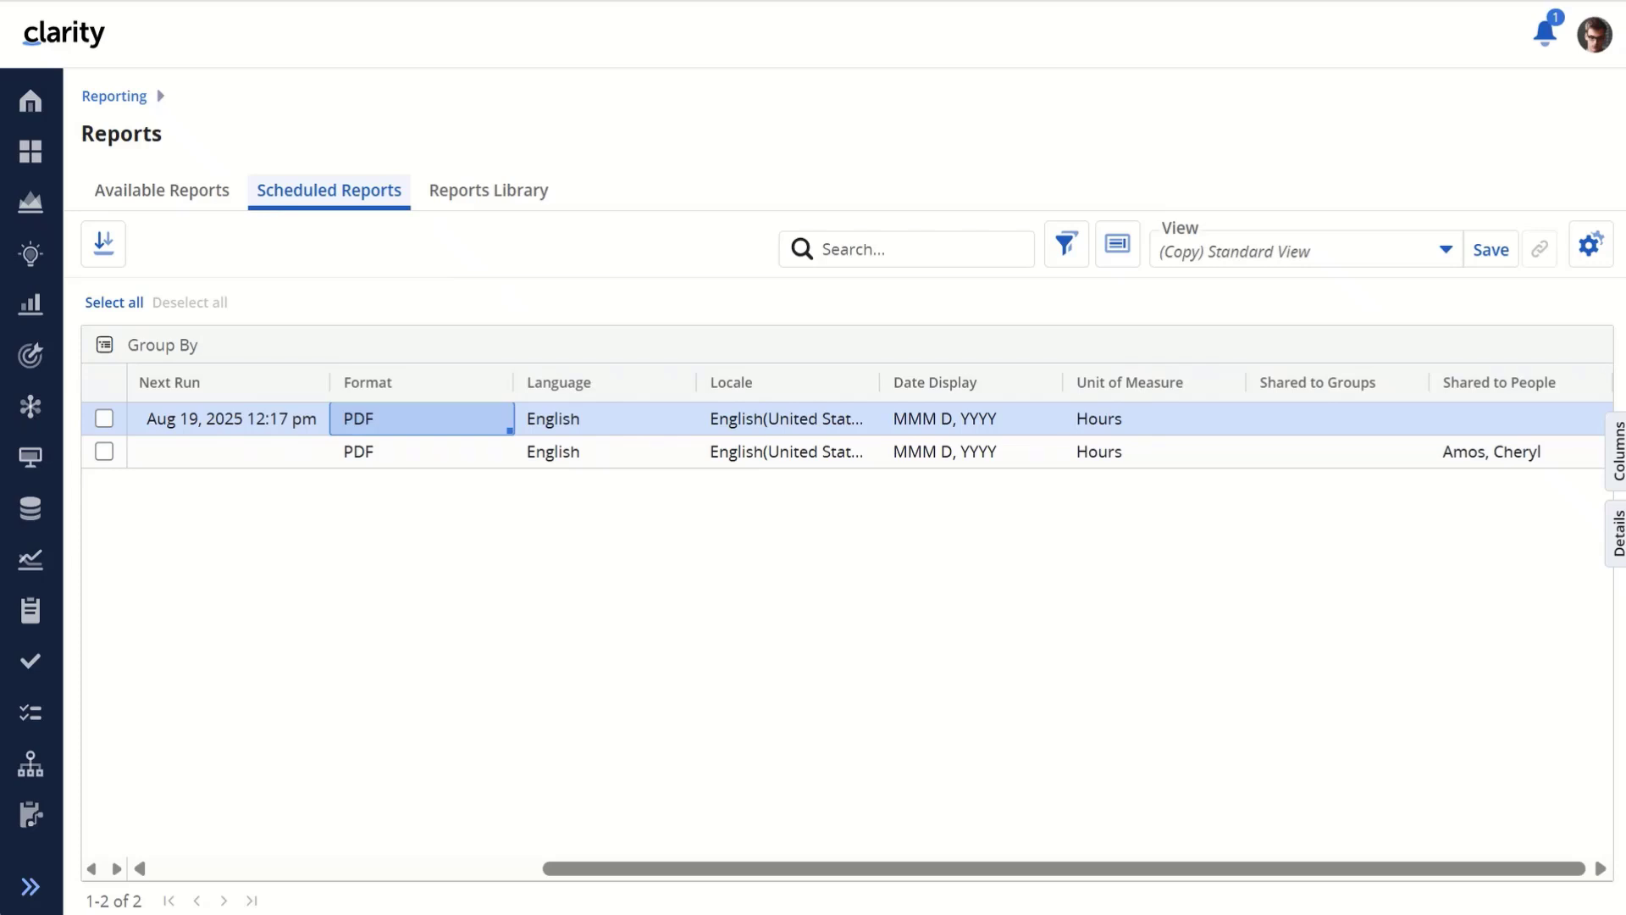
pyautogui.click(1616, 453)
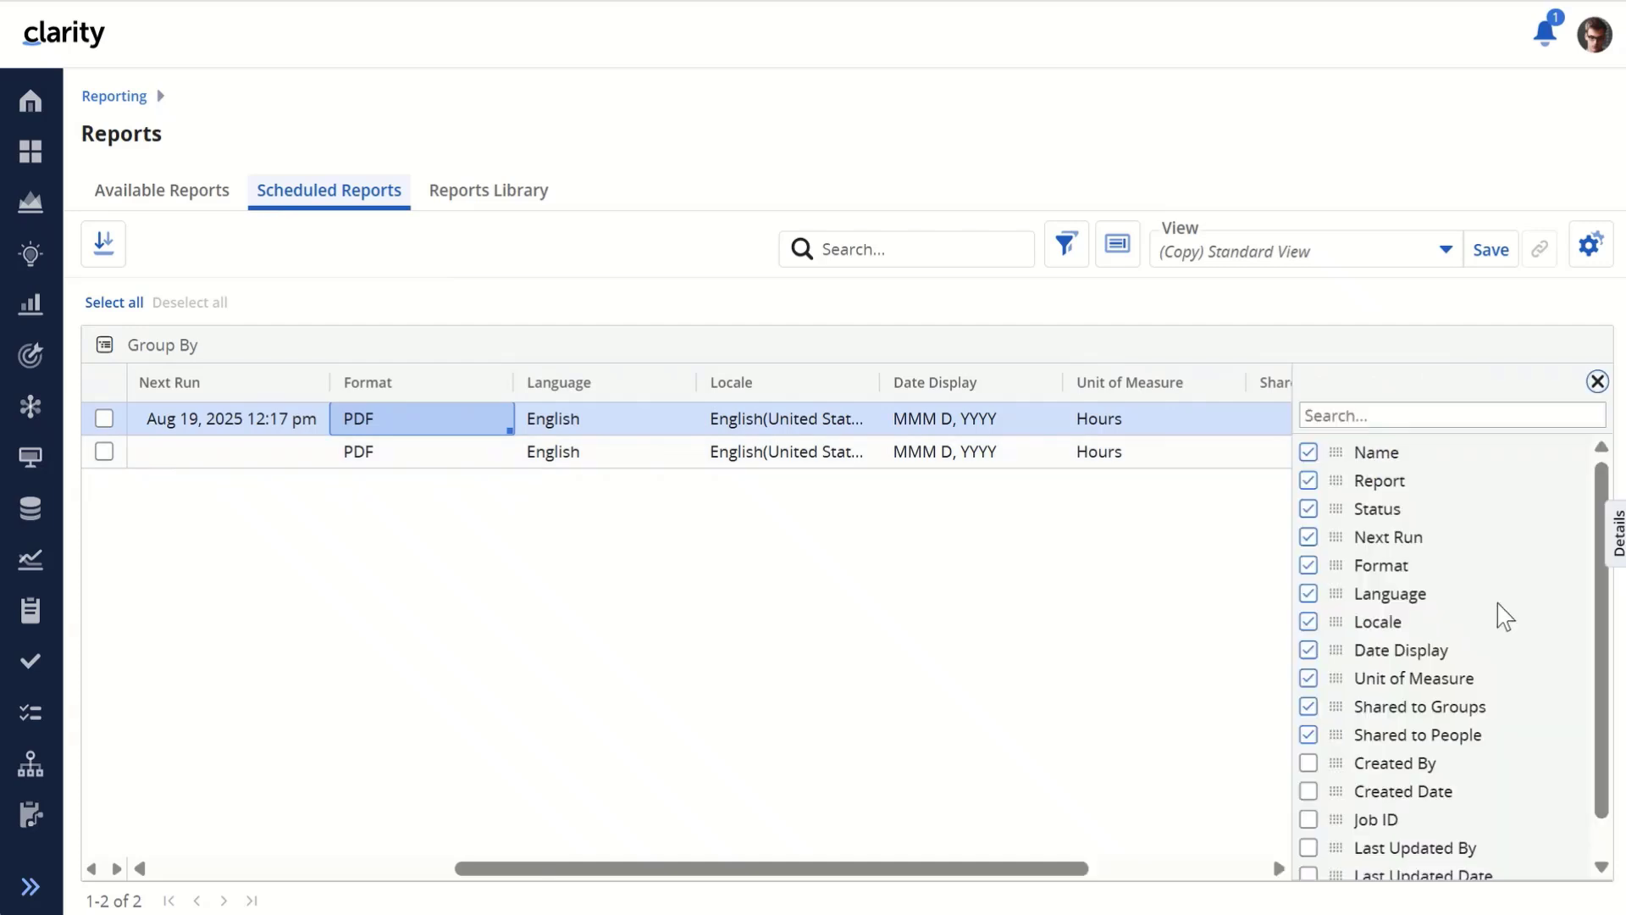
pyautogui.scroll(-1, 1491, 665)
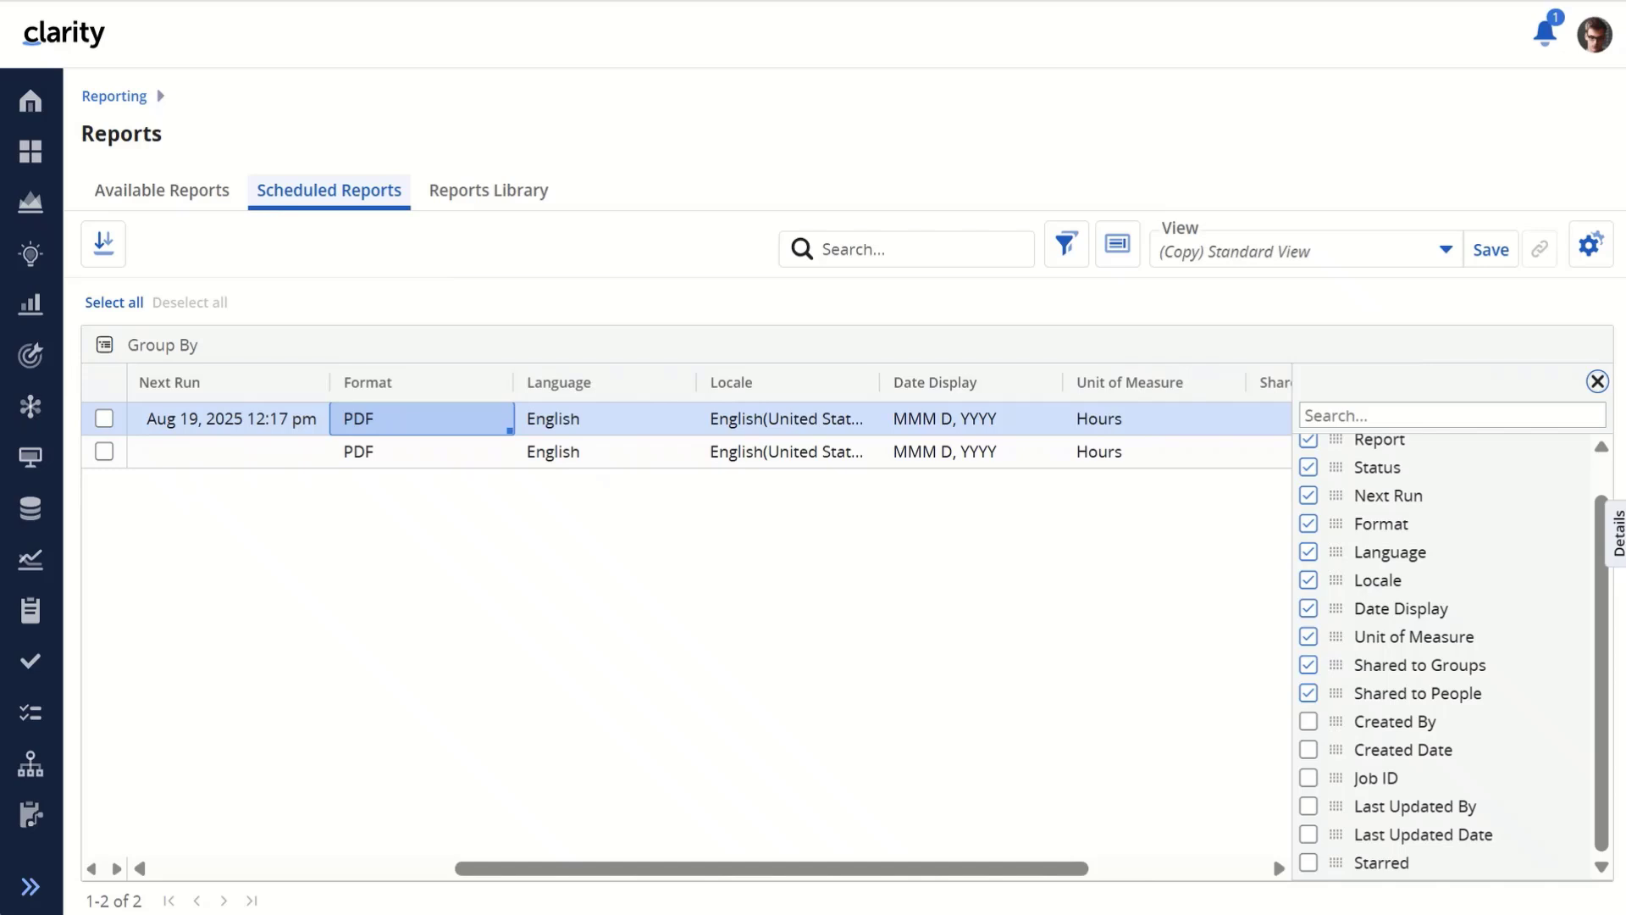
pyautogui.click(1598, 381)
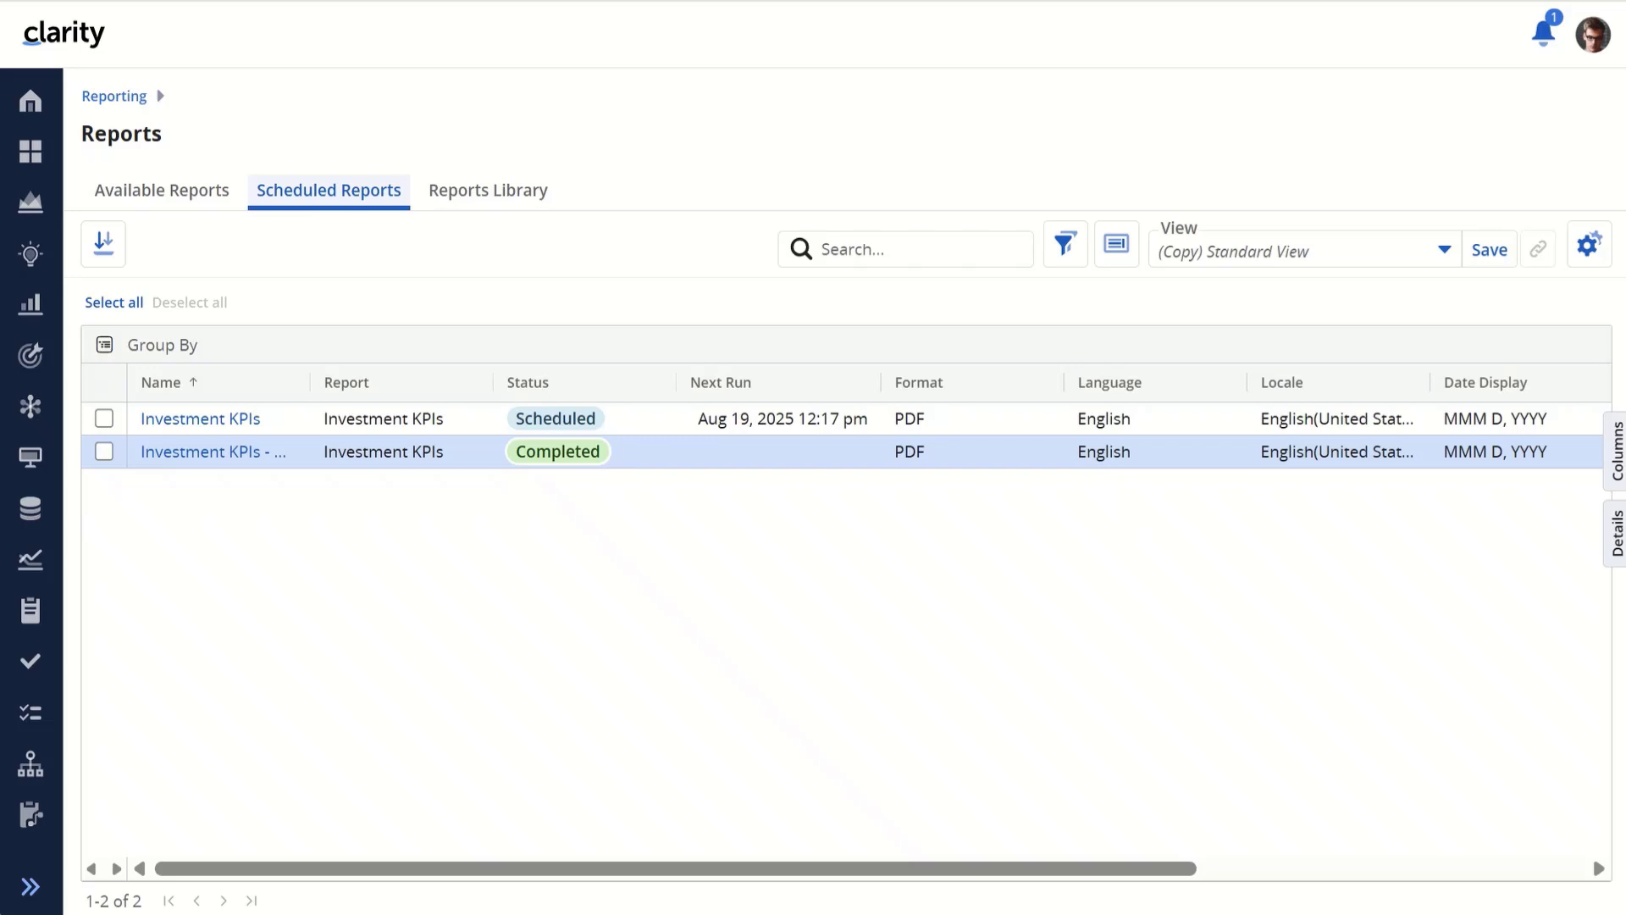
# - Open the completed Investment KPIs - Operations schedule and view its sharing settings
pyautogui.click(189, 456)
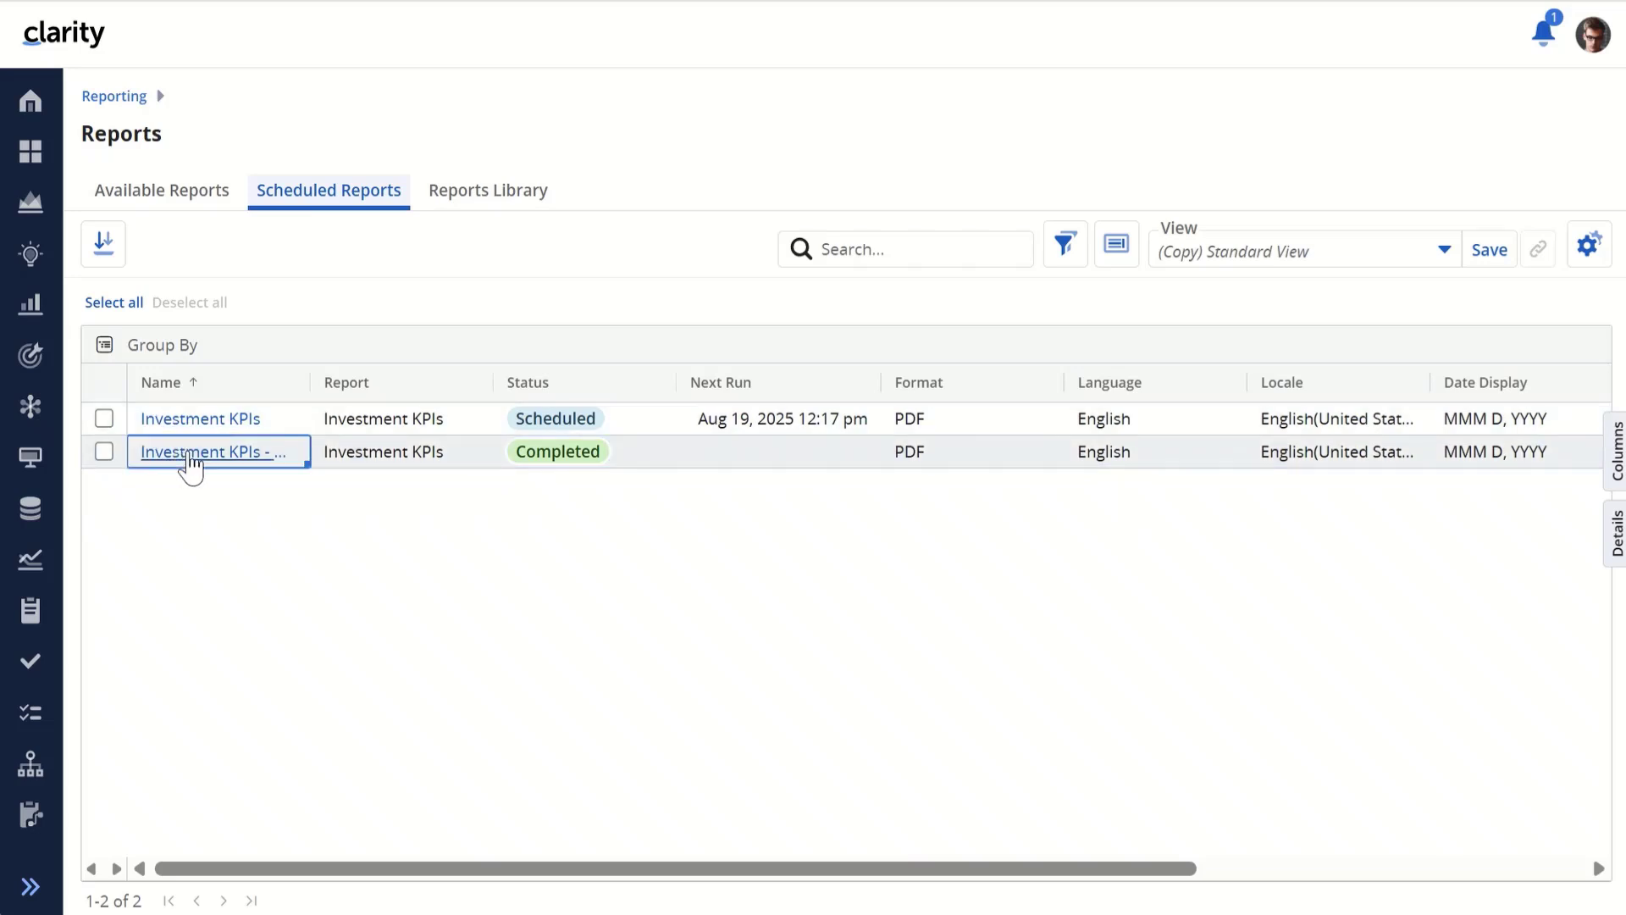
pyautogui.click(189, 457)
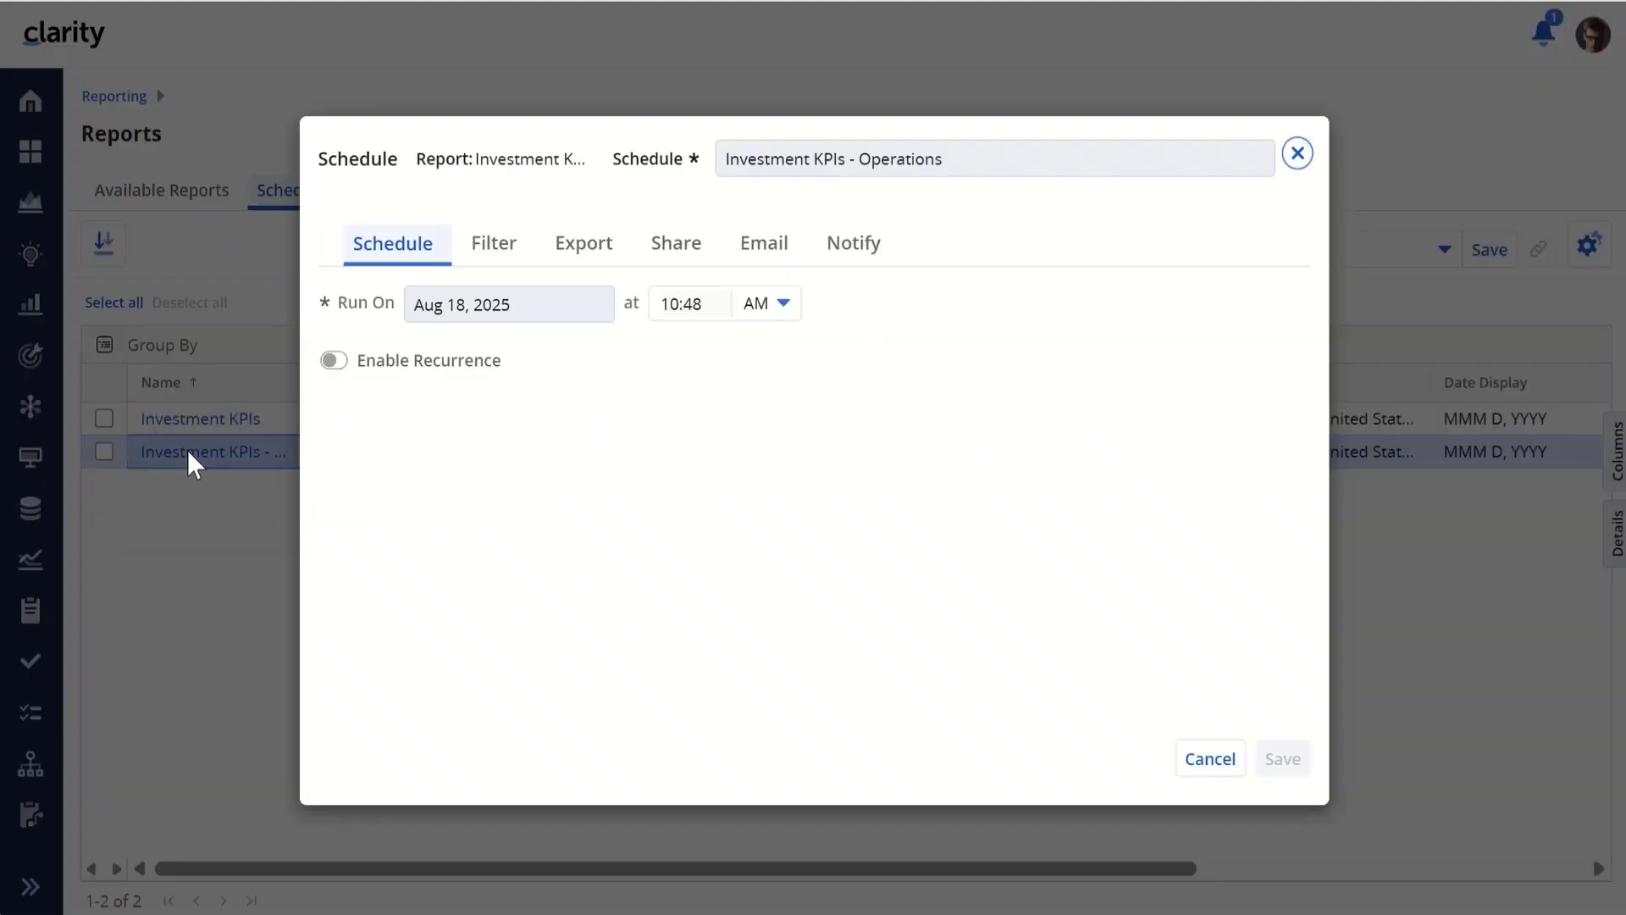
pyautogui.click(671, 250)
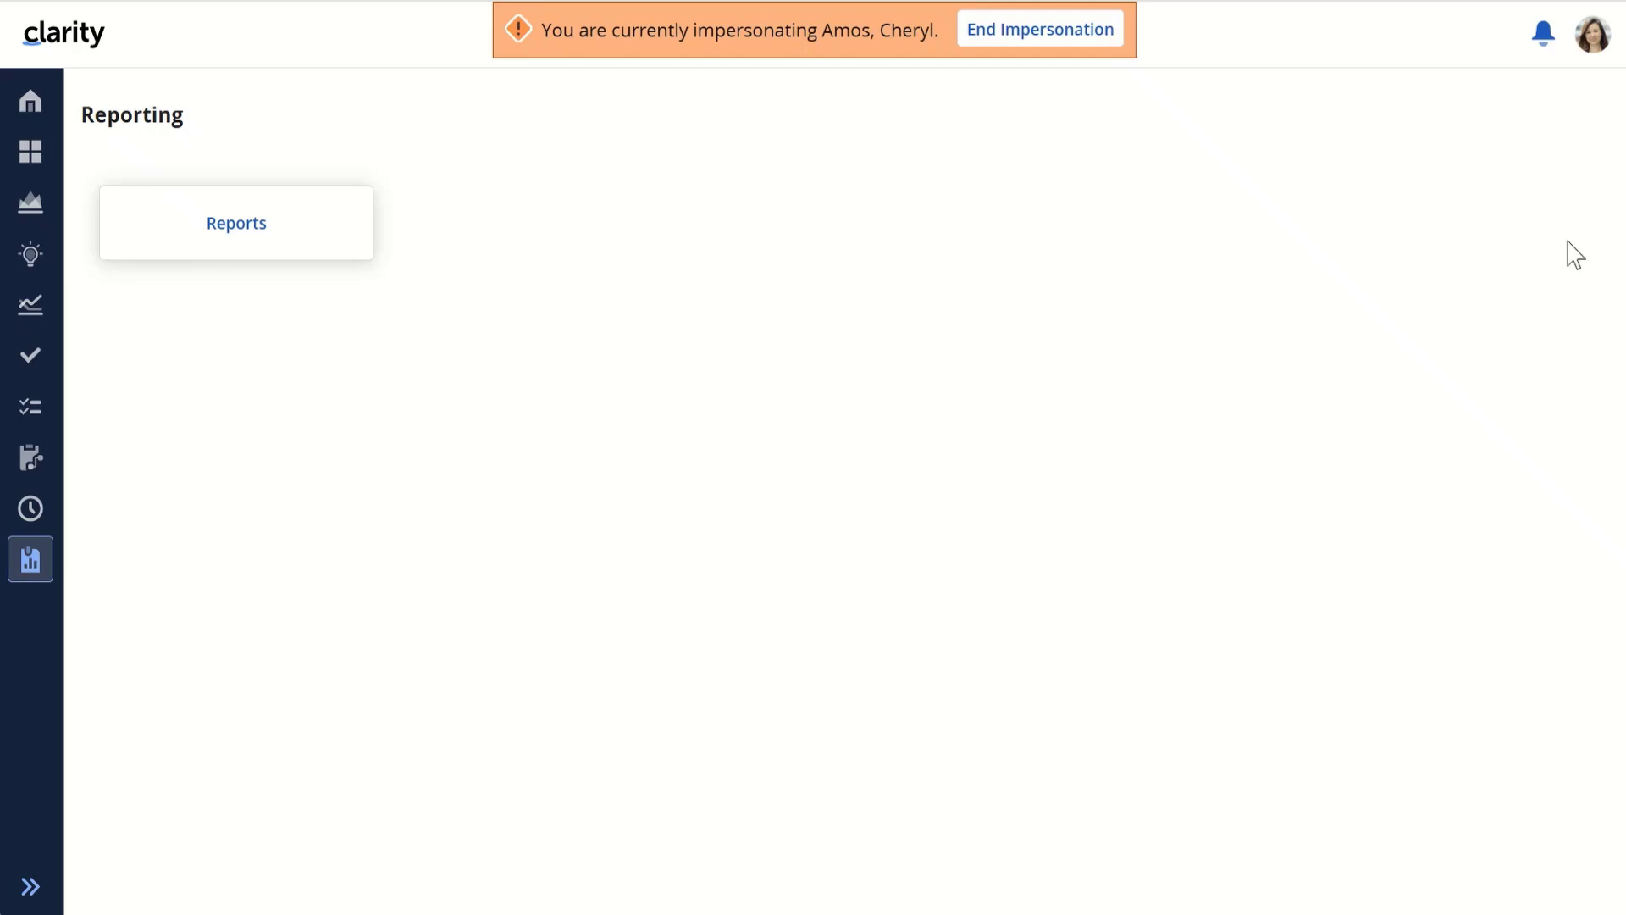
# - Open the shared Investment KPIs PDF report from the impersonated user's notifications, and go to the Reports page
pyautogui.click(1541, 42)
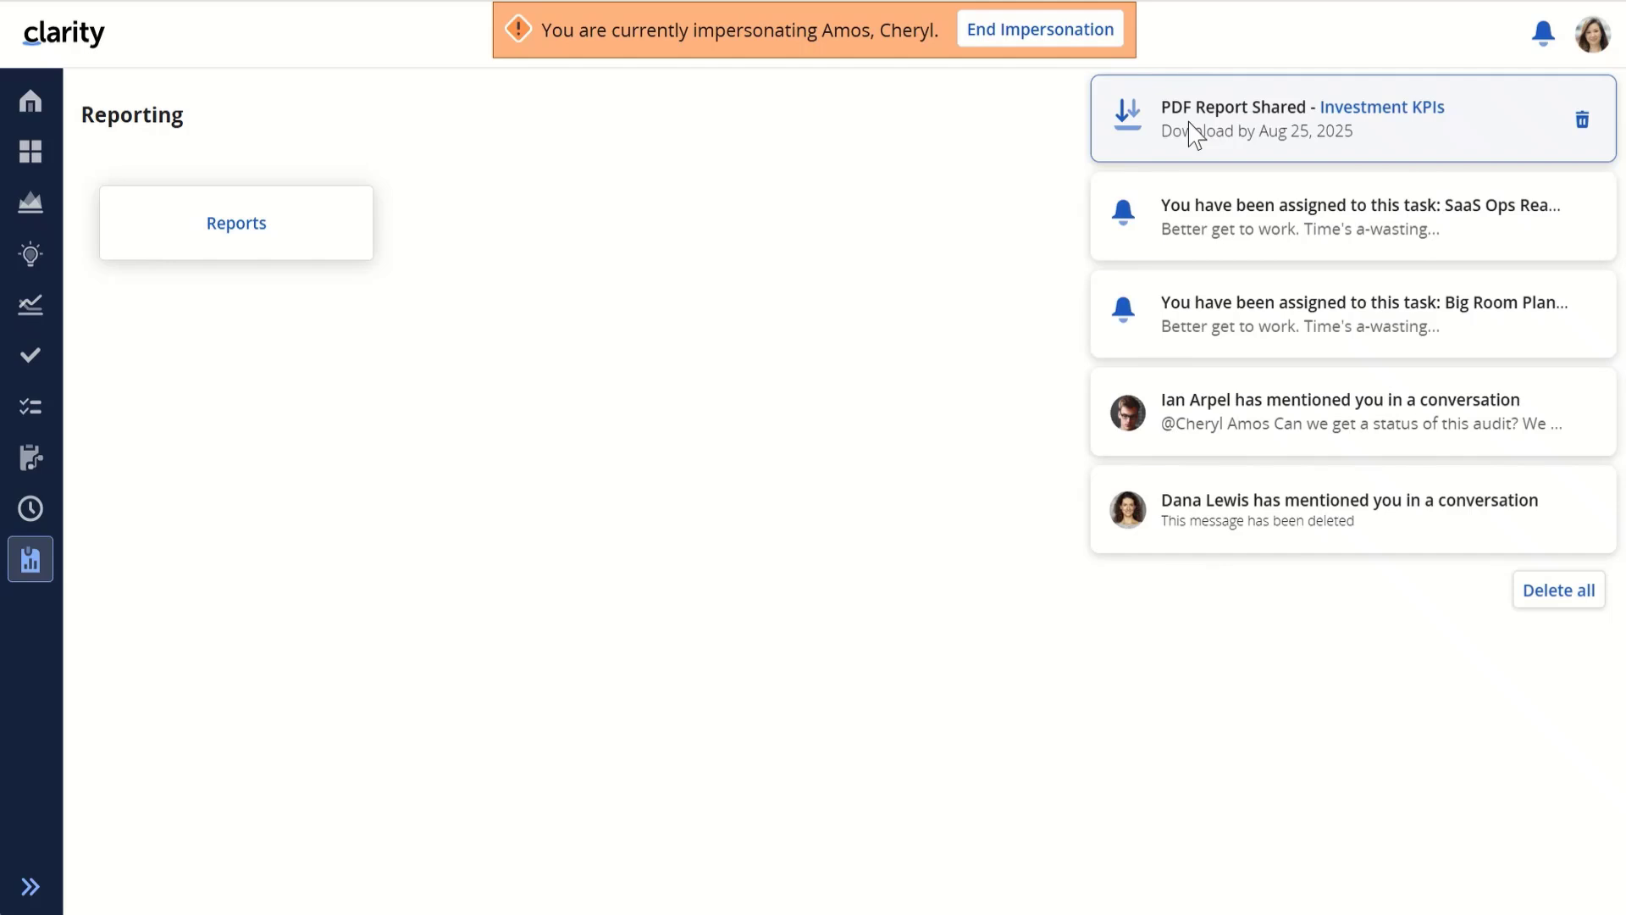
pyautogui.click(1129, 120)
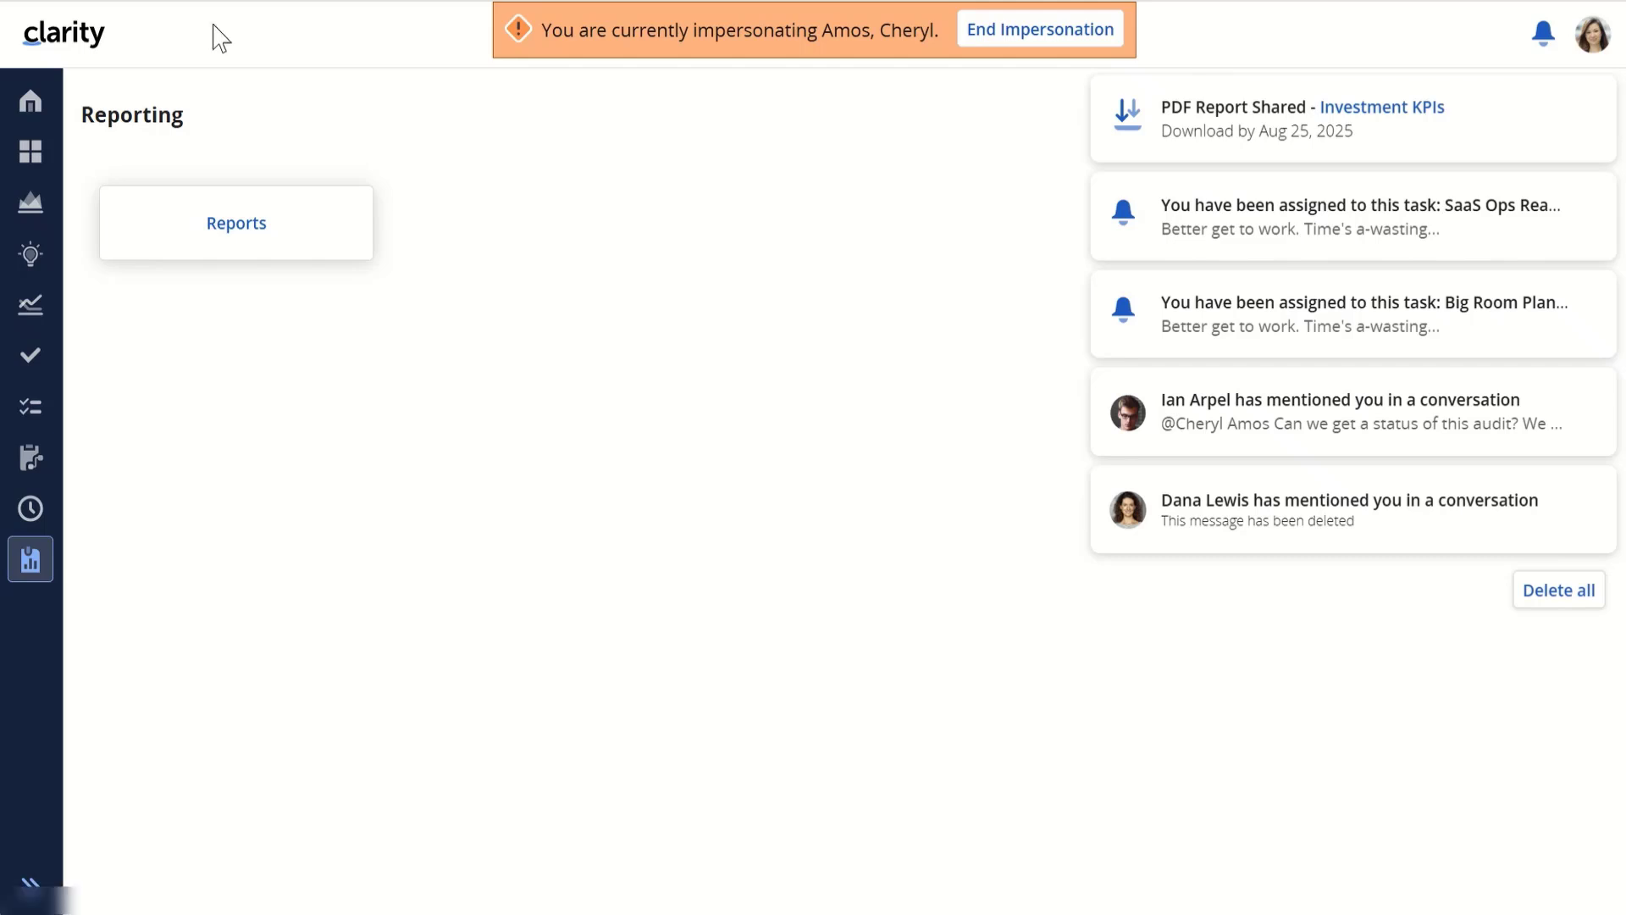
pyautogui.click(236, 244)
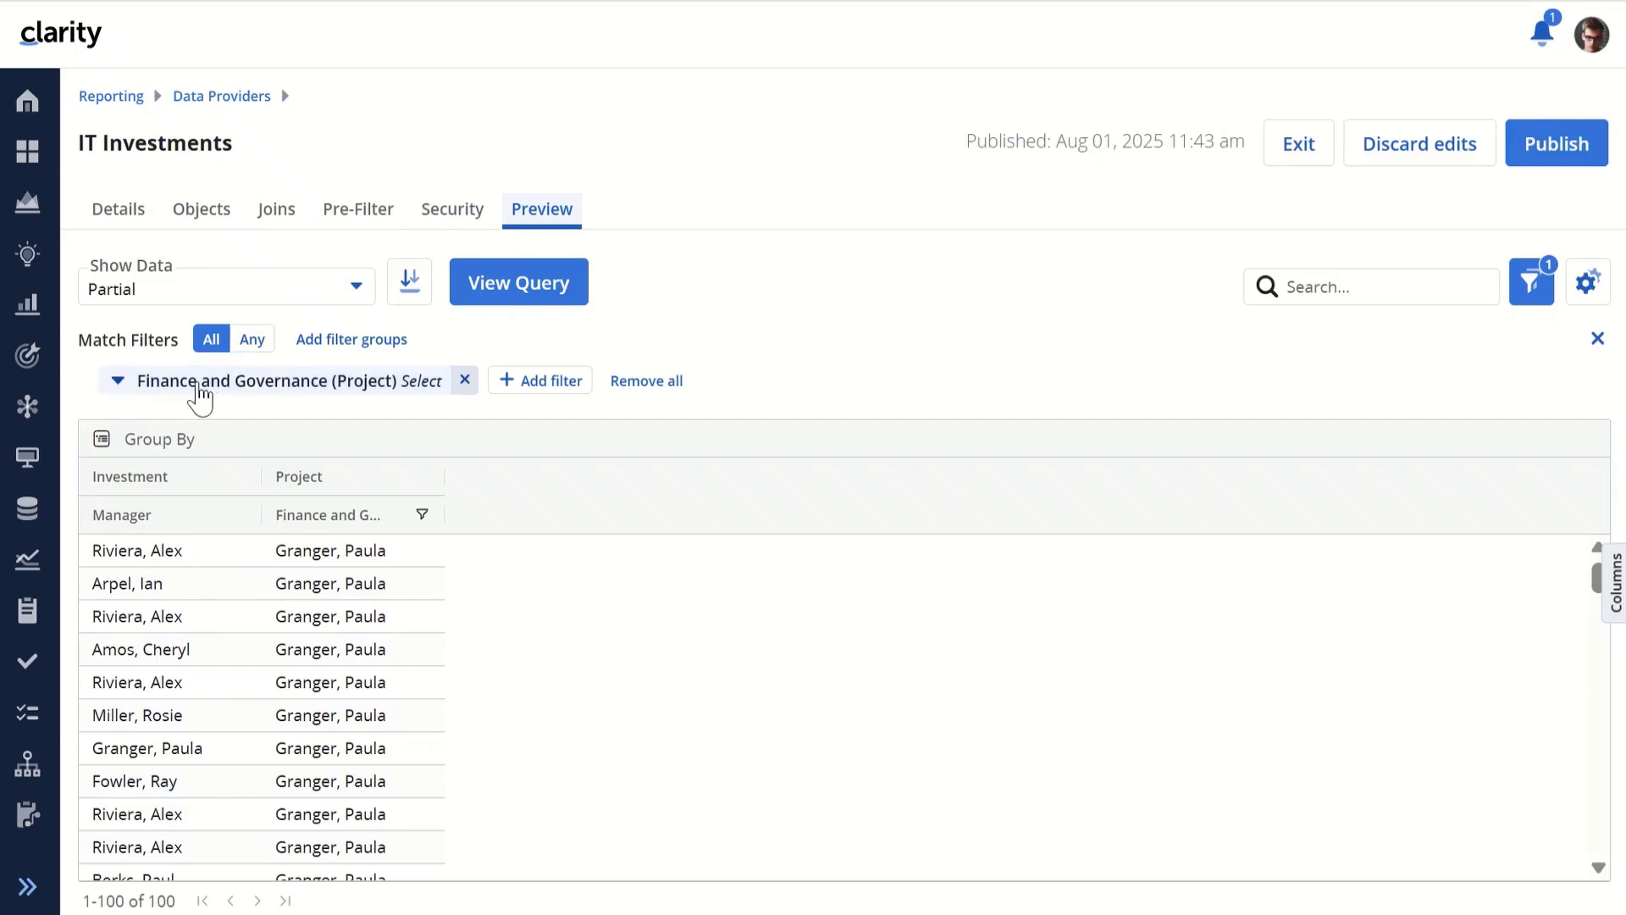
# - Inspect the Finance and Governance (Project) filter and review the Project Stakeholder lookup's query, browse window, filter and auto-suggest settings
pyautogui.click(387, 402)
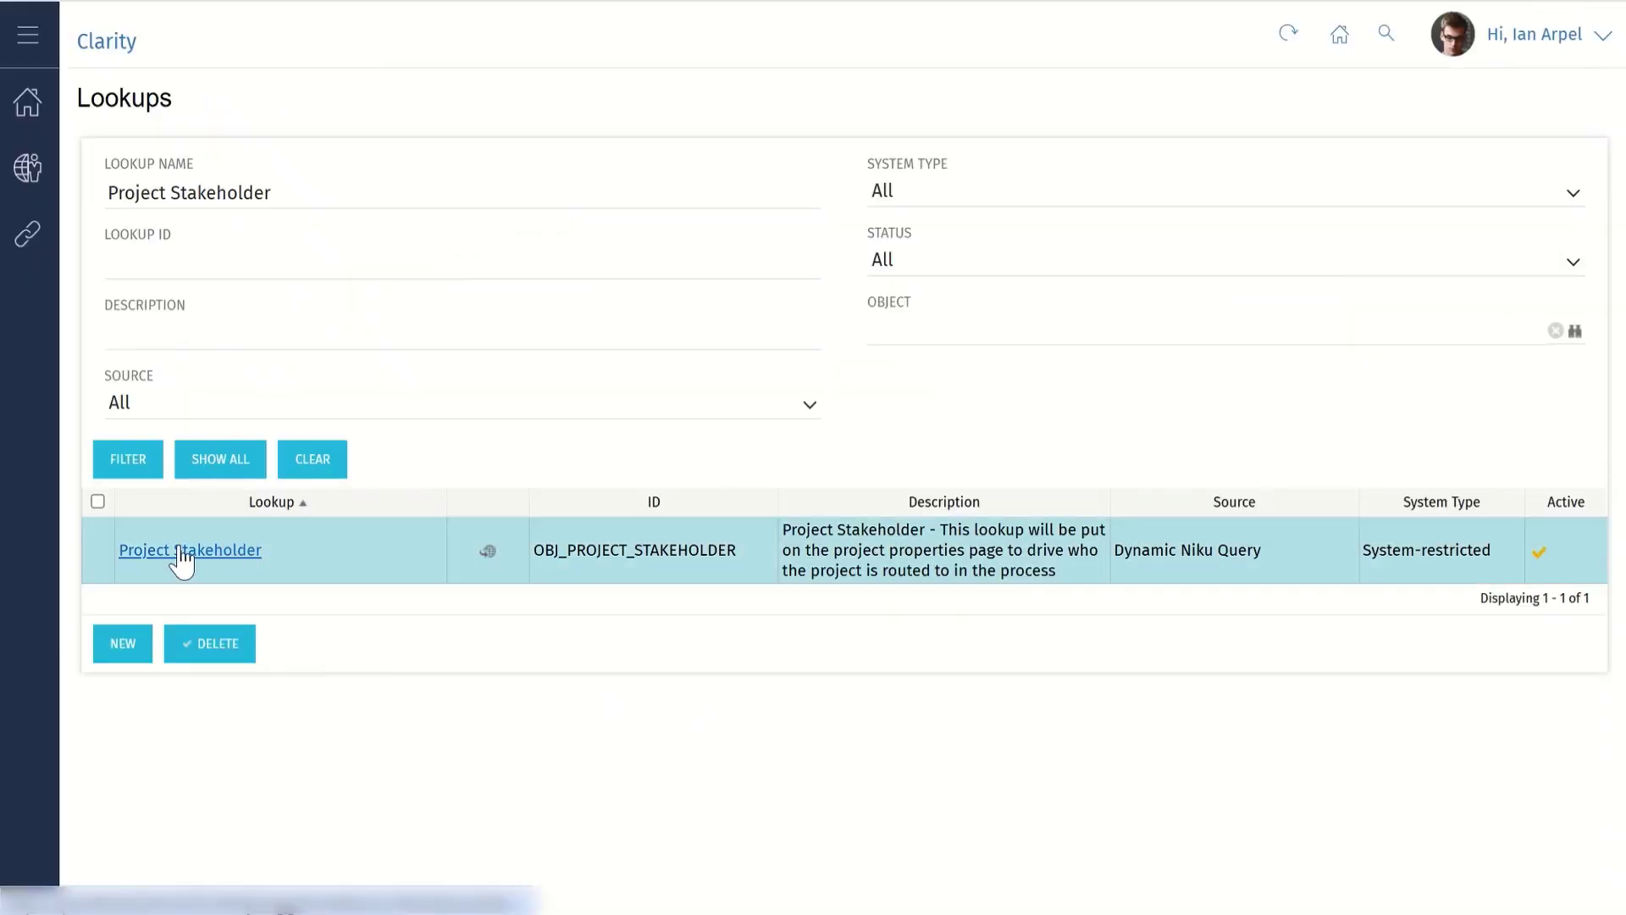
pyautogui.click(181, 552)
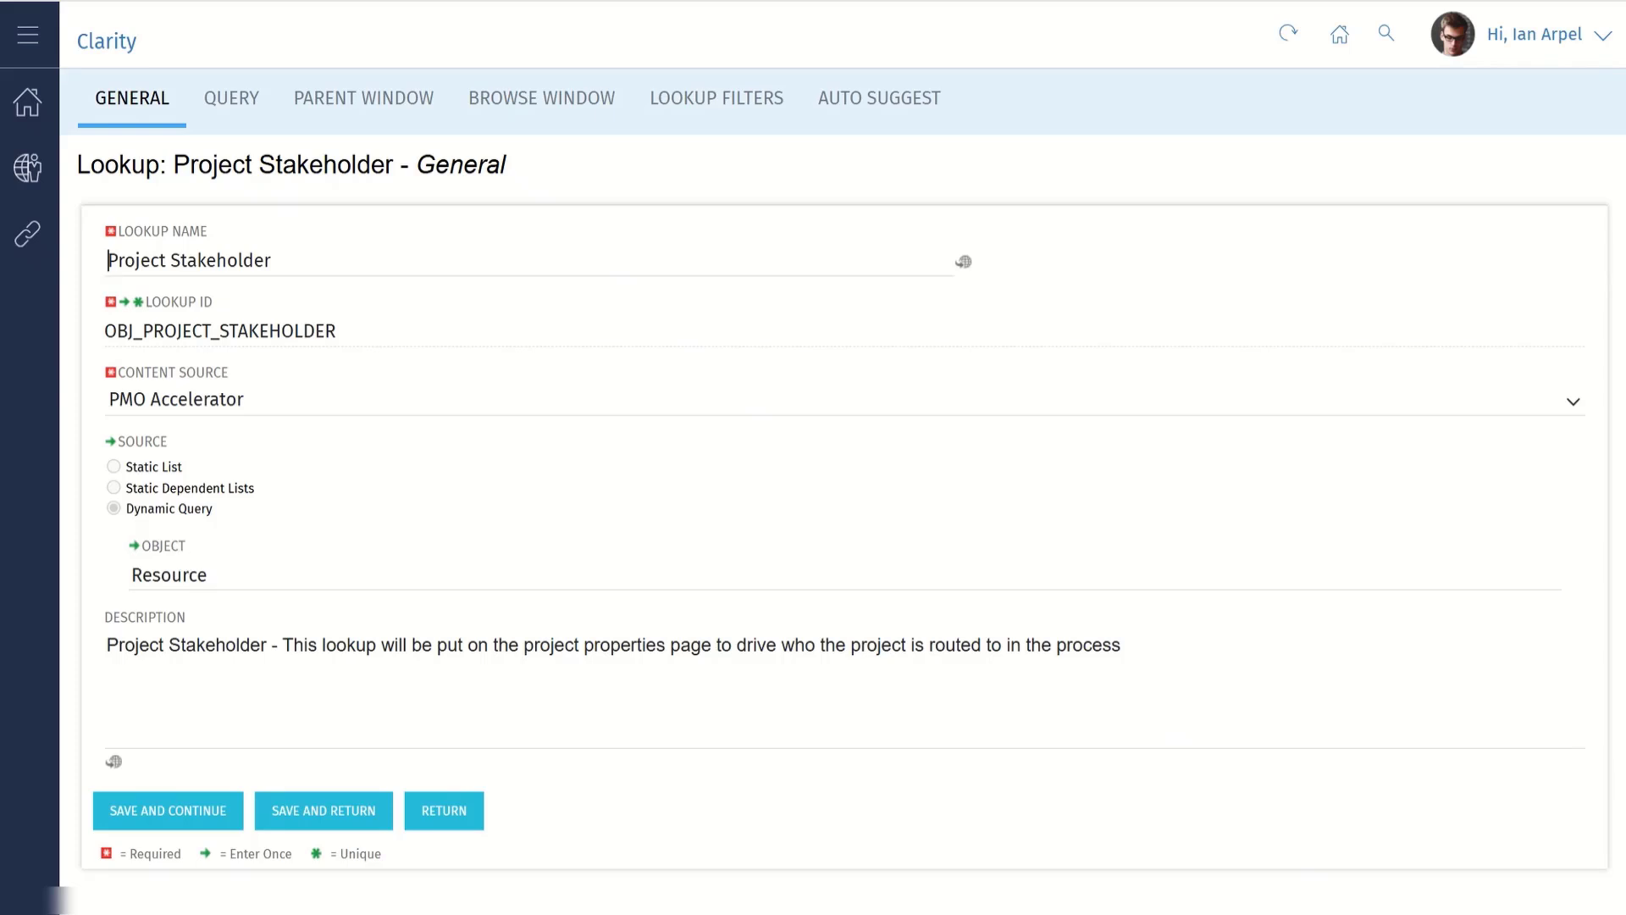
pyautogui.click(232, 106)
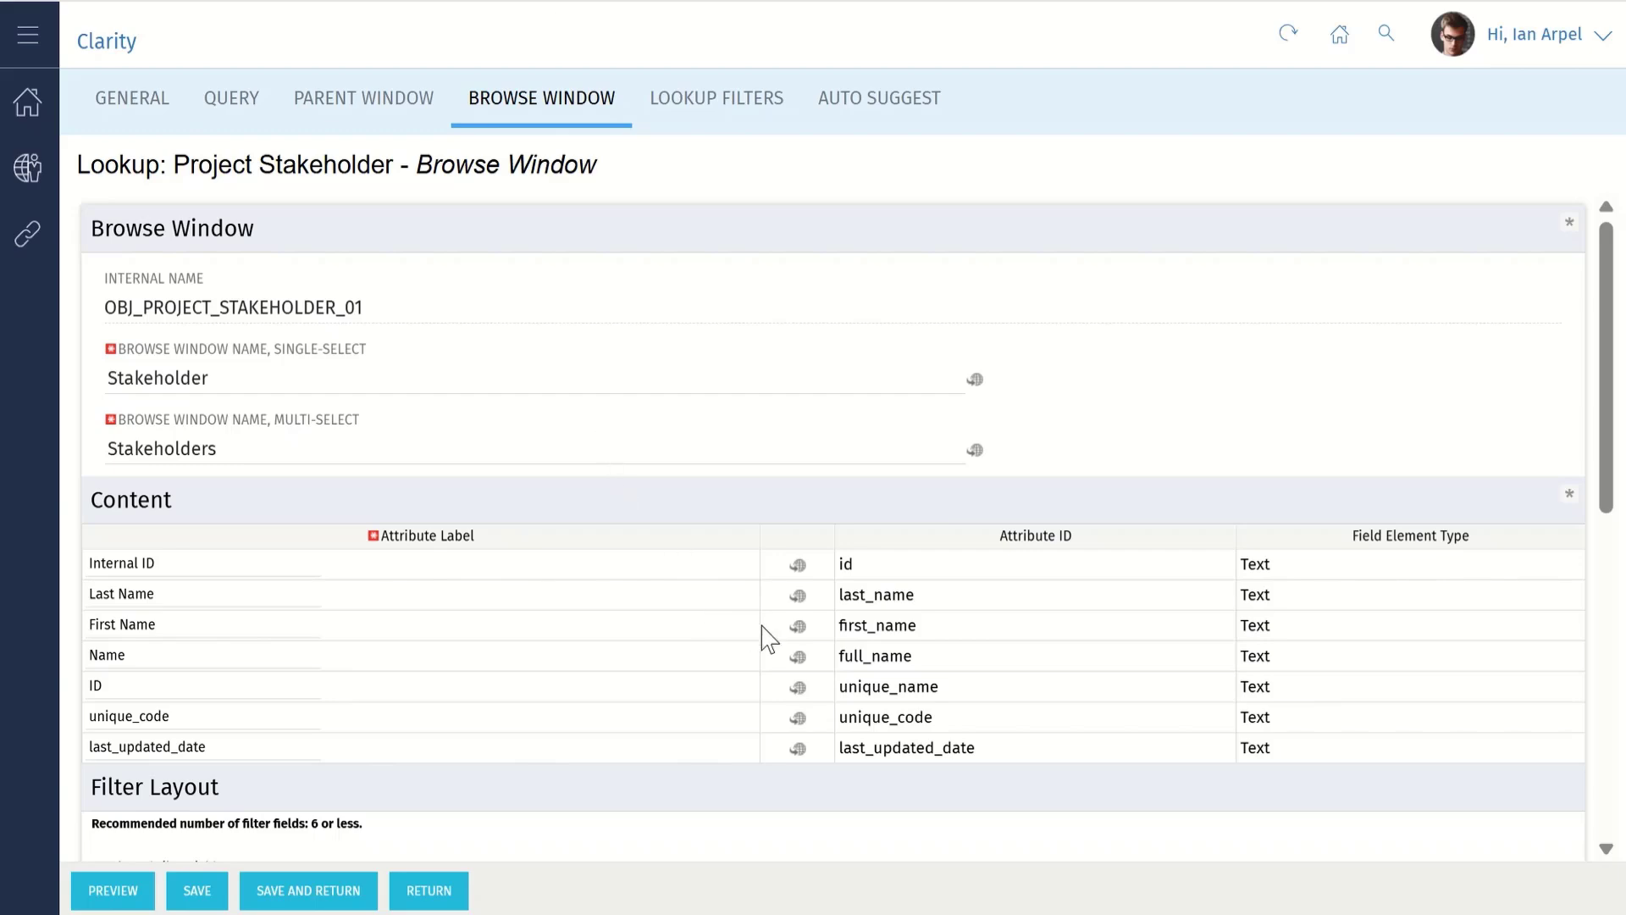
pyautogui.scroll(-5, 771, 643)
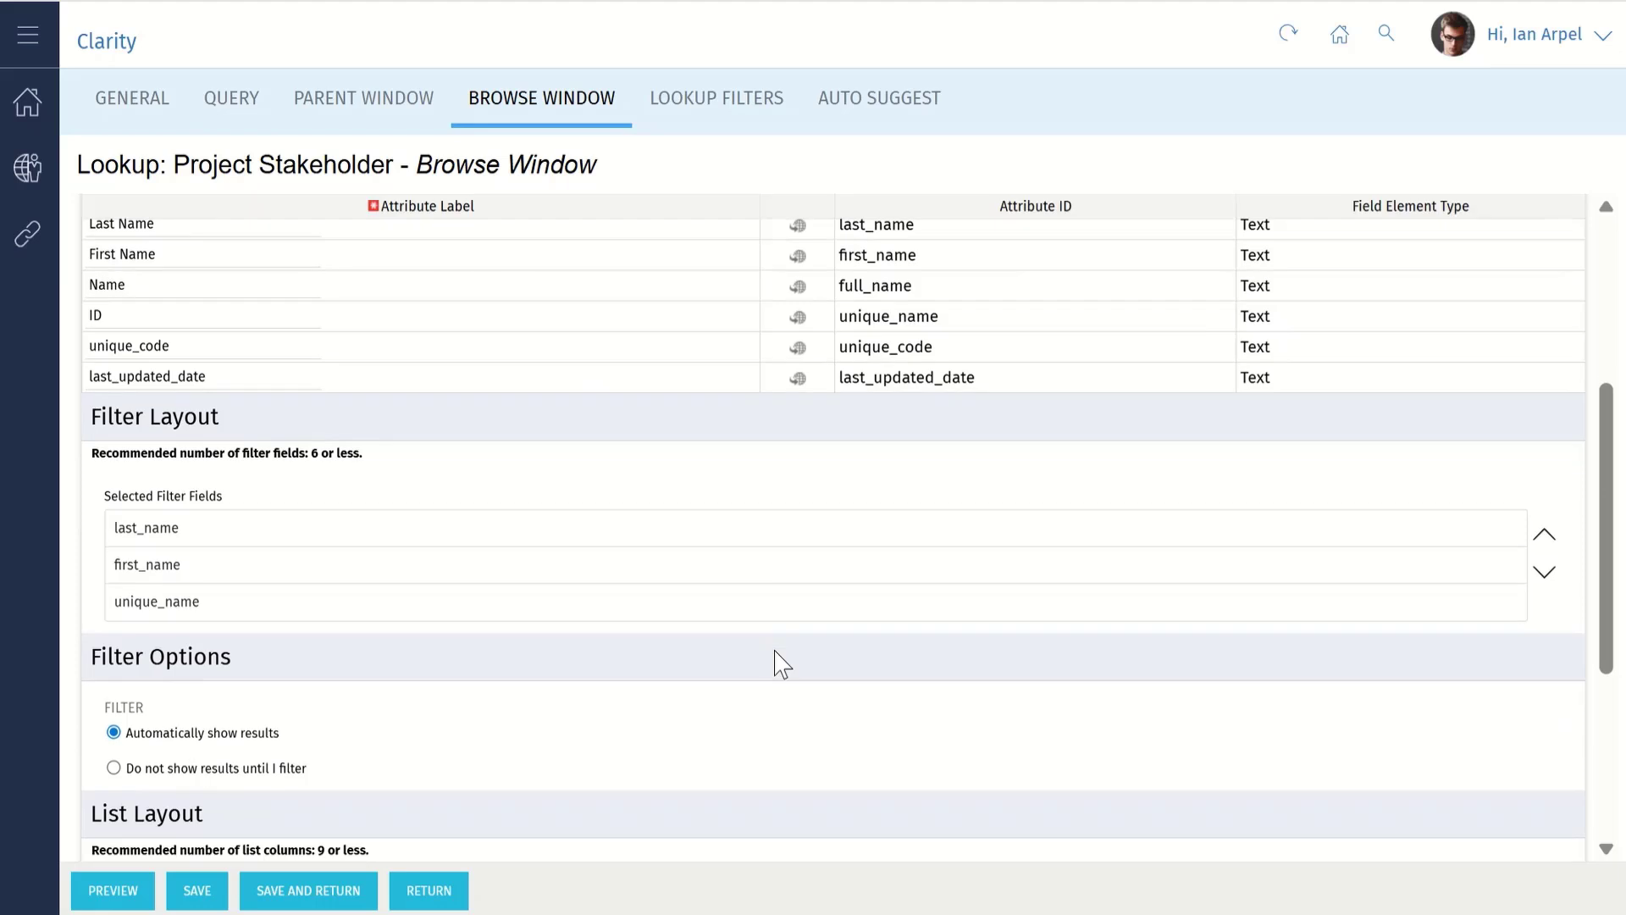
pyautogui.scroll(-4, 781, 662)
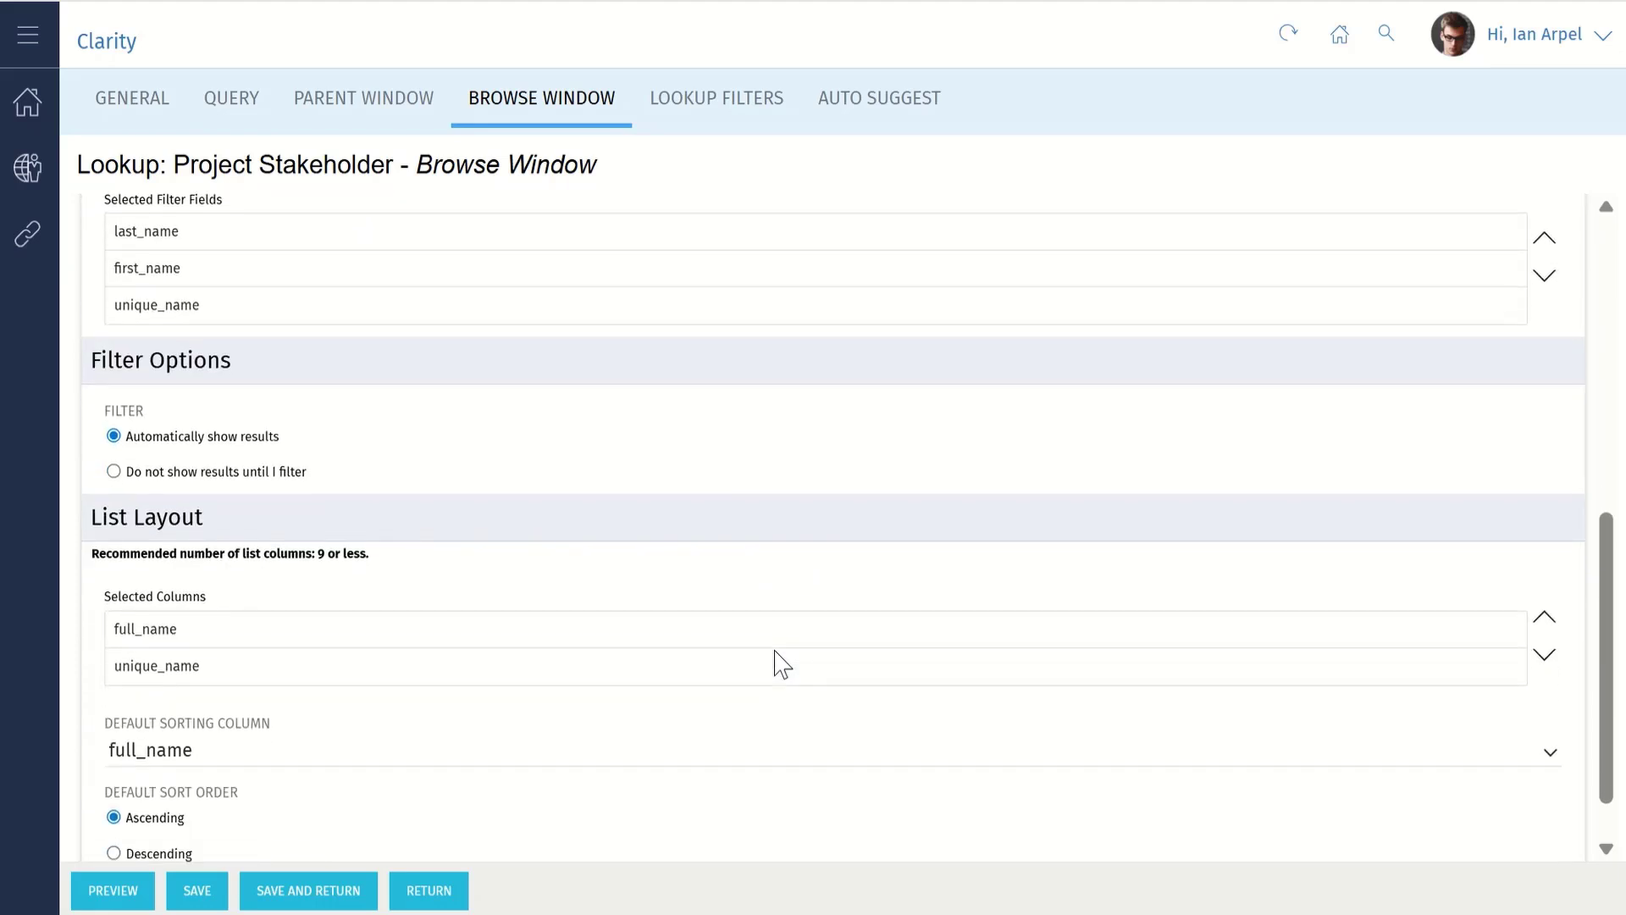
pyautogui.scroll(-1, 781, 664)
pyautogui.click(361, 606)
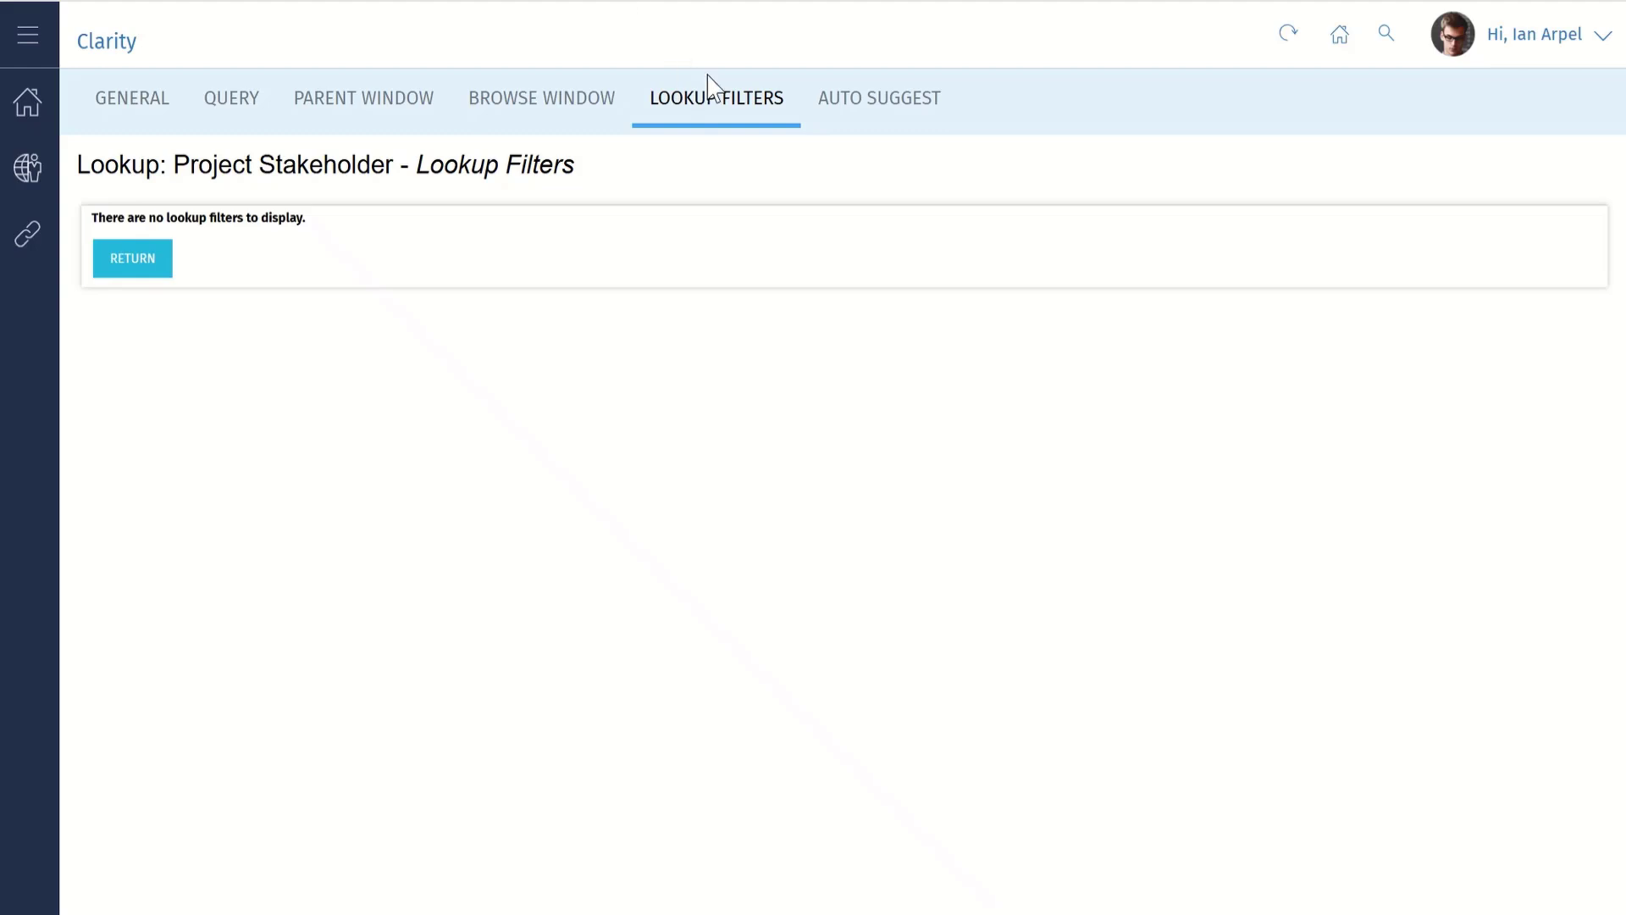
pyautogui.click(891, 113)
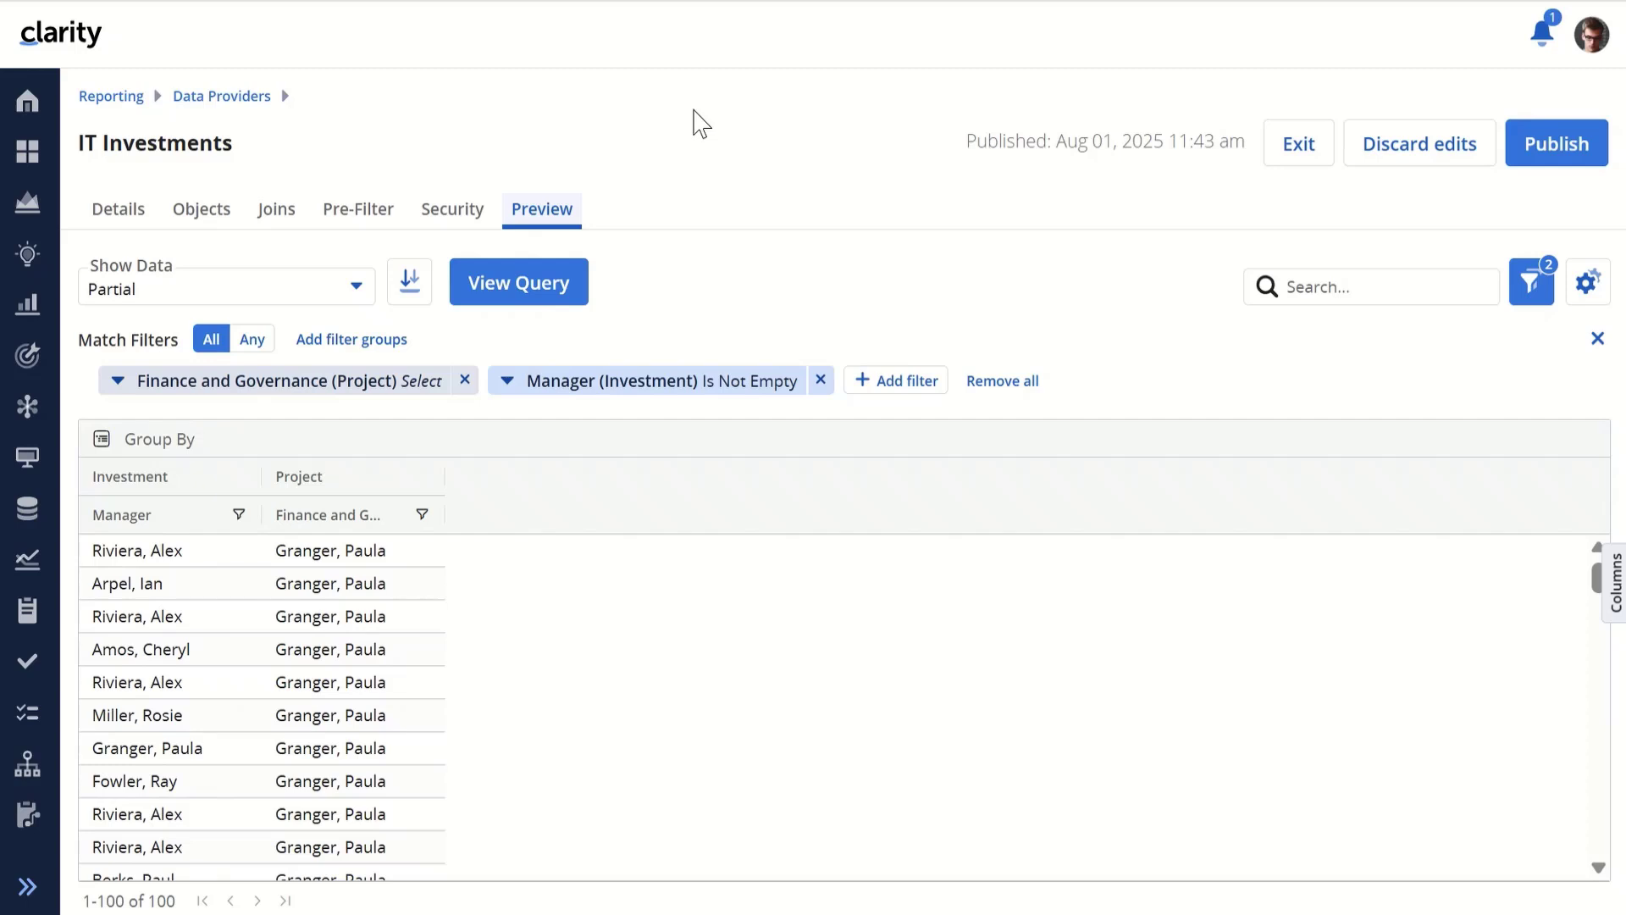
# - Set the Manager (Investment) filter to Is Empty in the IT Investments data provider preview and apply it
pyautogui.click(769, 398)
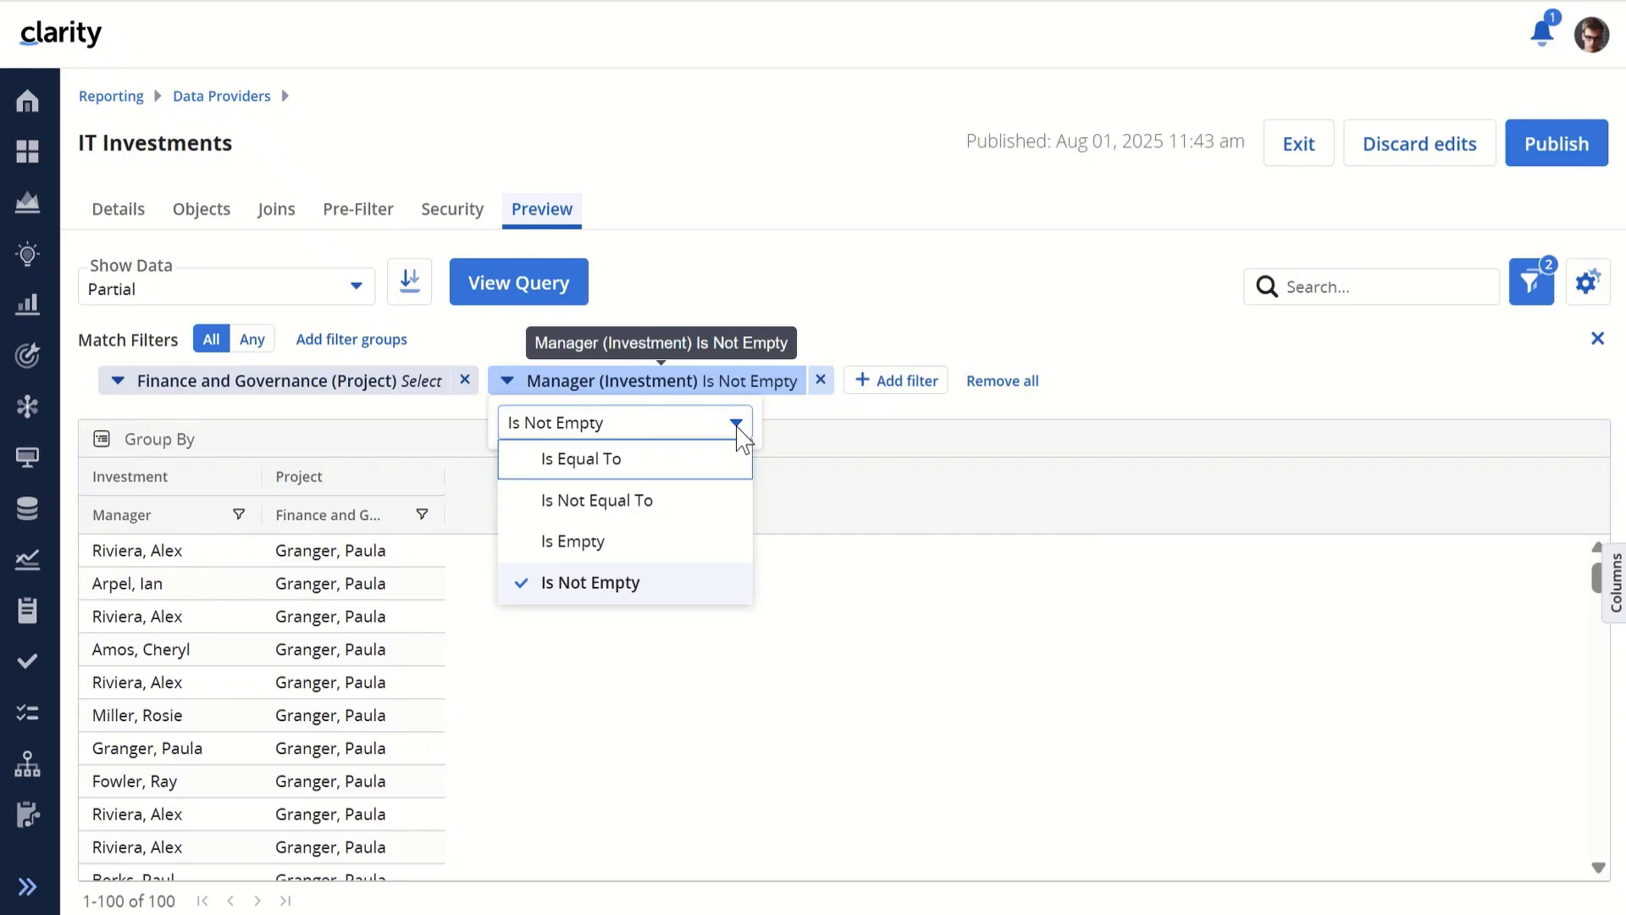
pyautogui.click(594, 543)
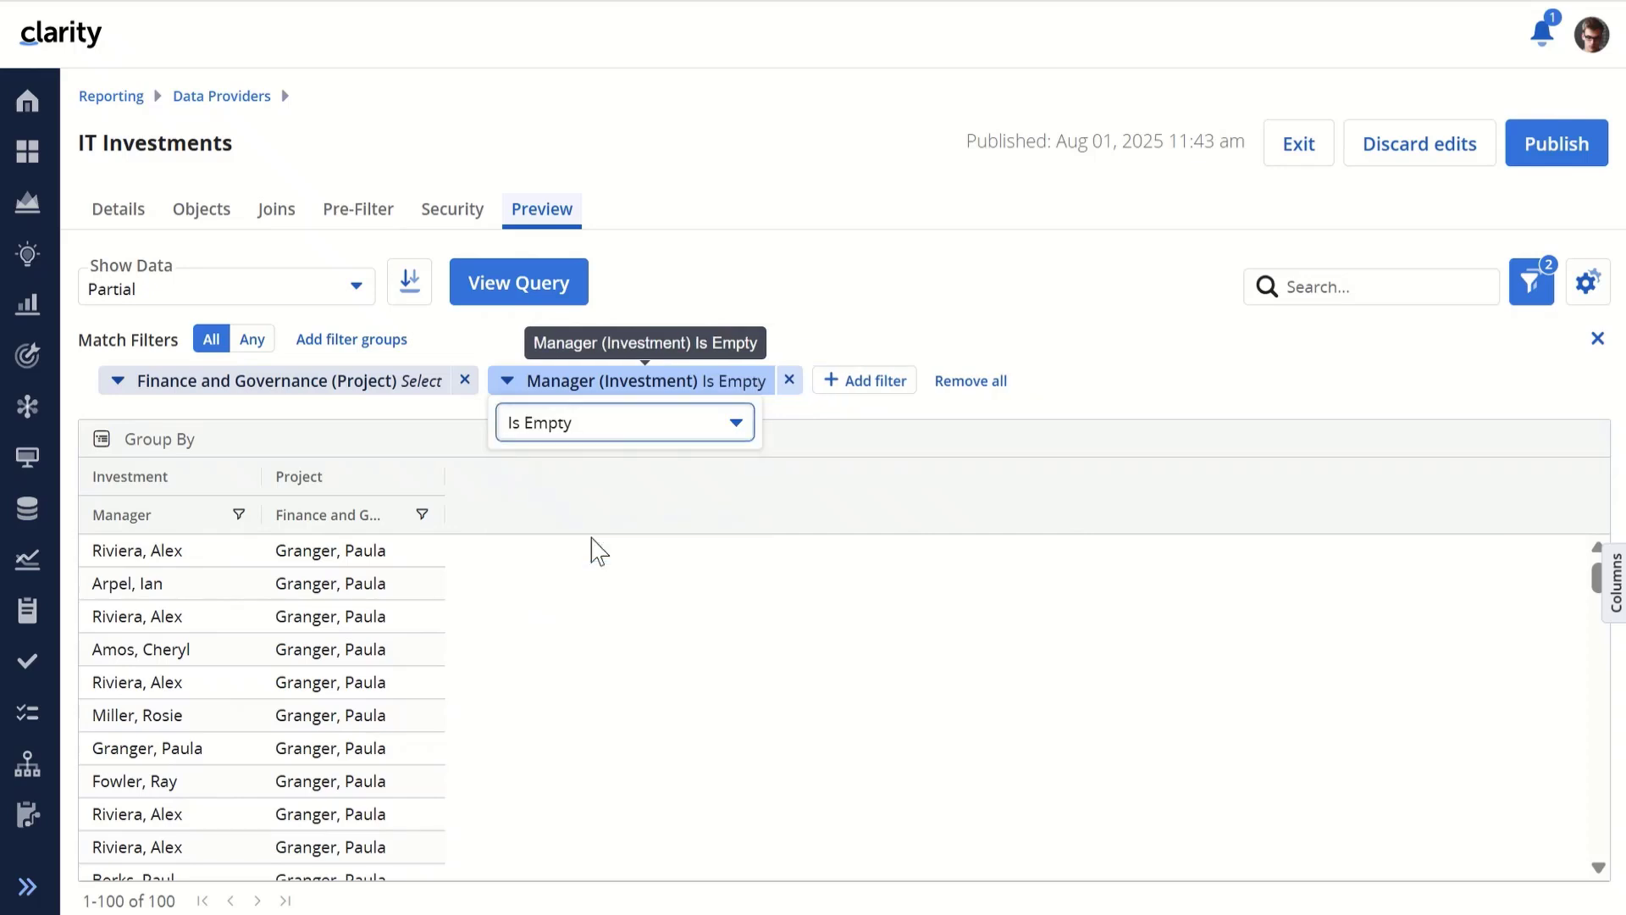
pyautogui.click(752, 267)
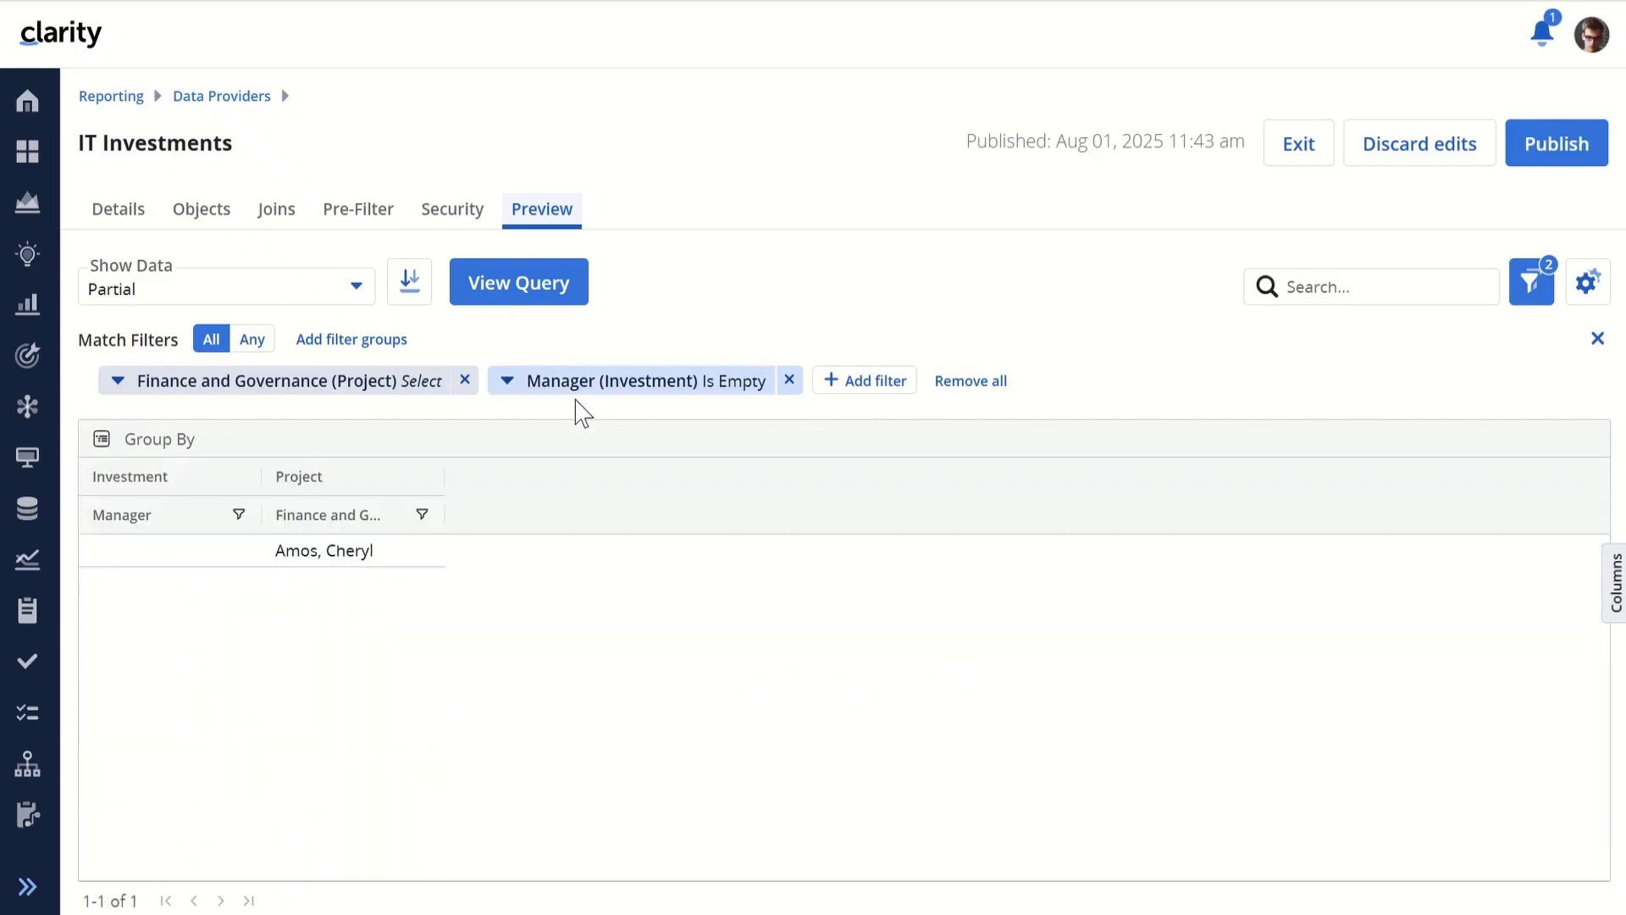